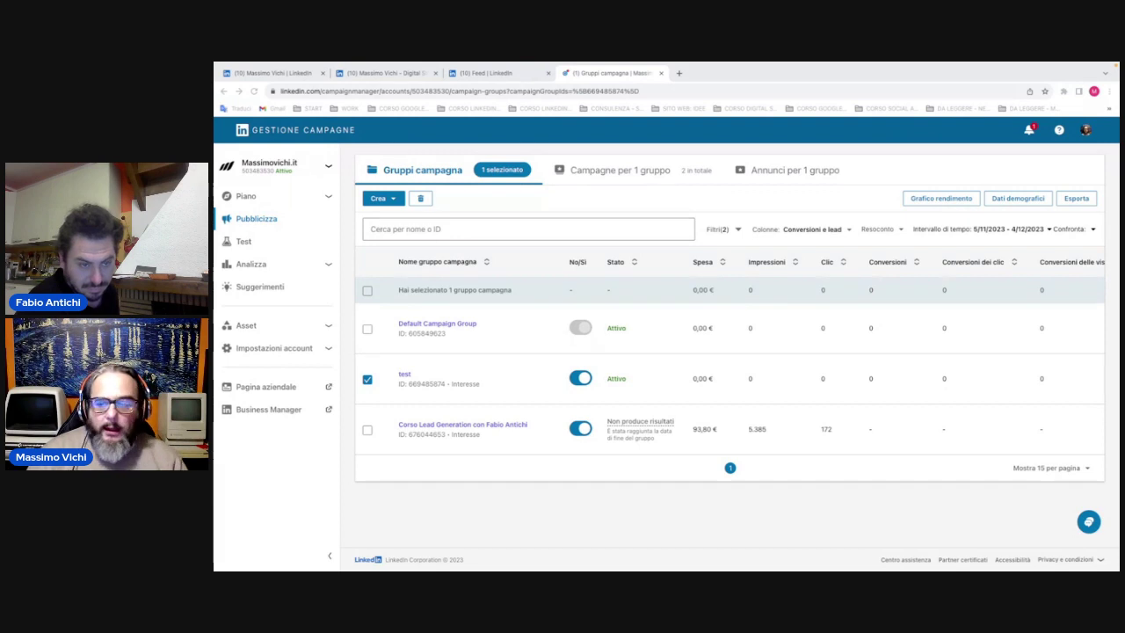
# - Compare the personal LinkedIn profile with the company page's admin view
pyautogui.click(273, 74)
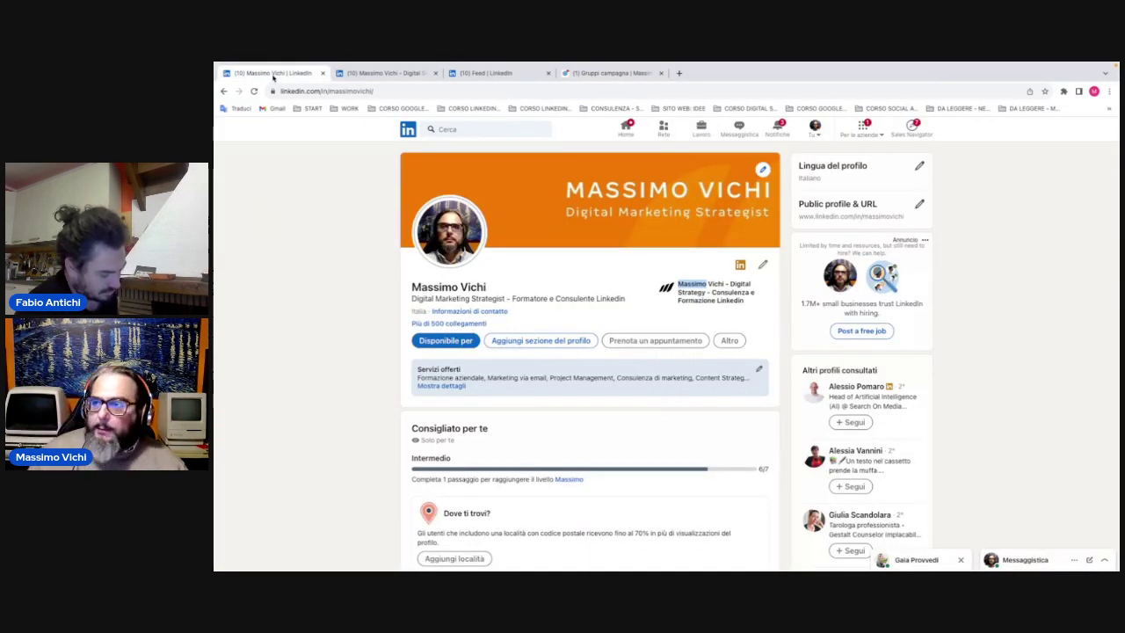
pyautogui.click(370, 75)
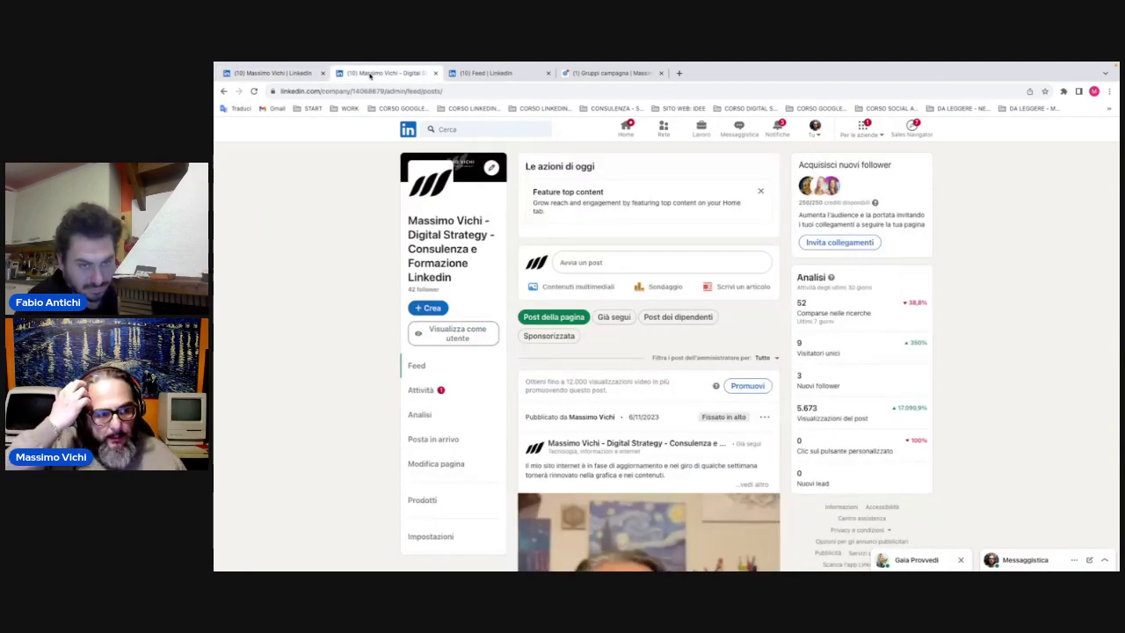
pyautogui.click(318, 70)
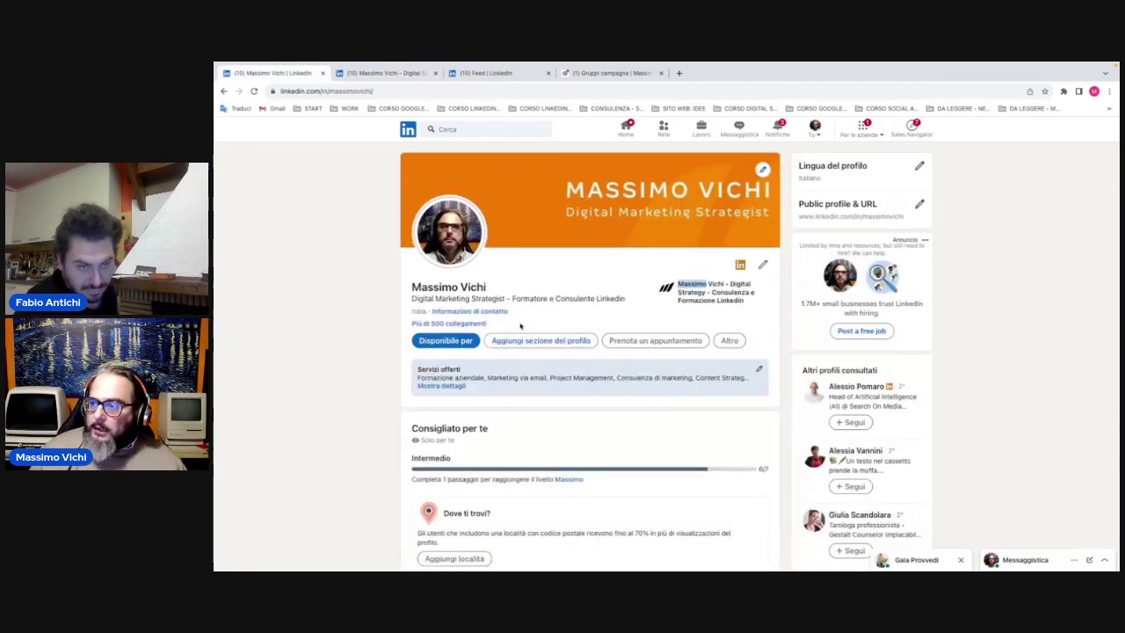
# - Browse the company page's posts and open the promotion setup for the post about an optimized LinkedIn profile
pyautogui.click(376, 78)
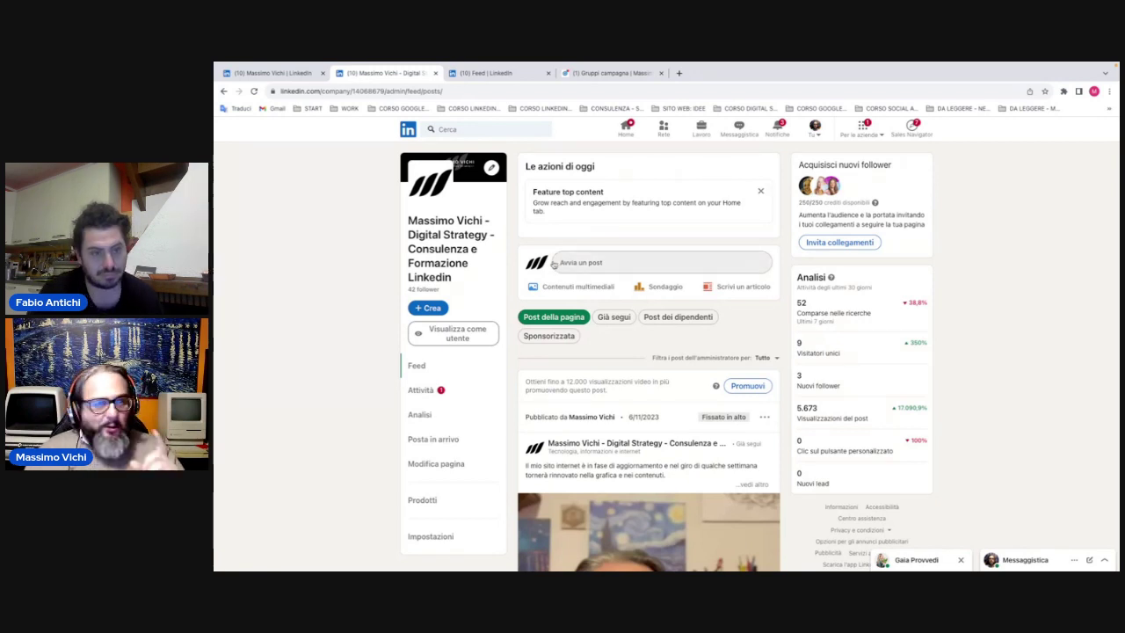
pyautogui.scroll(-1, 552, 265)
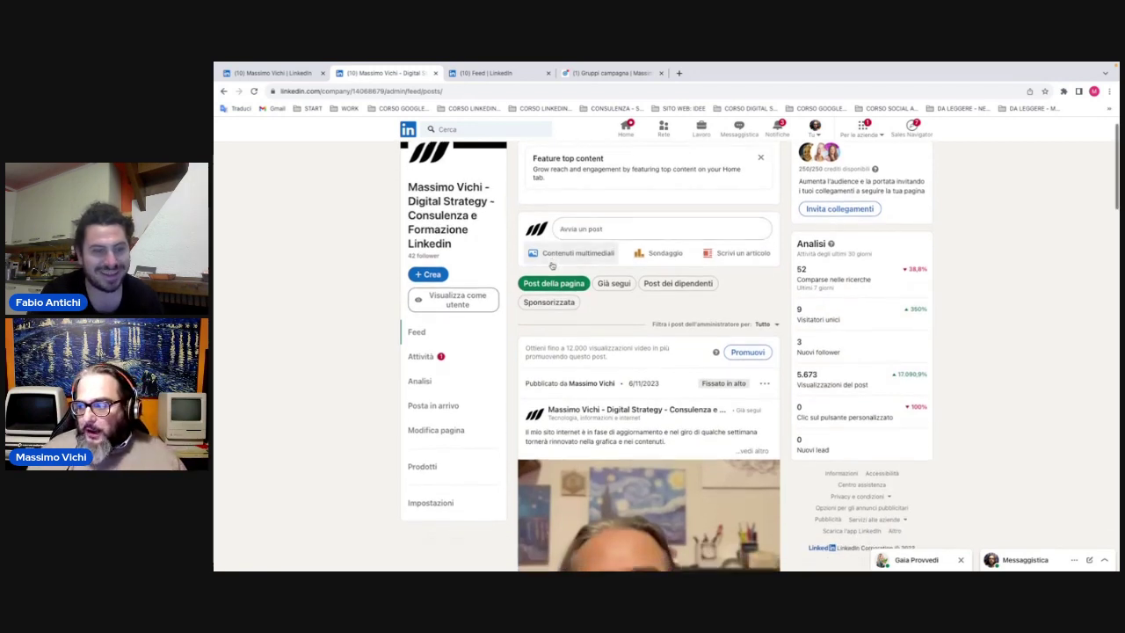
pyautogui.scroll(1, 552, 265)
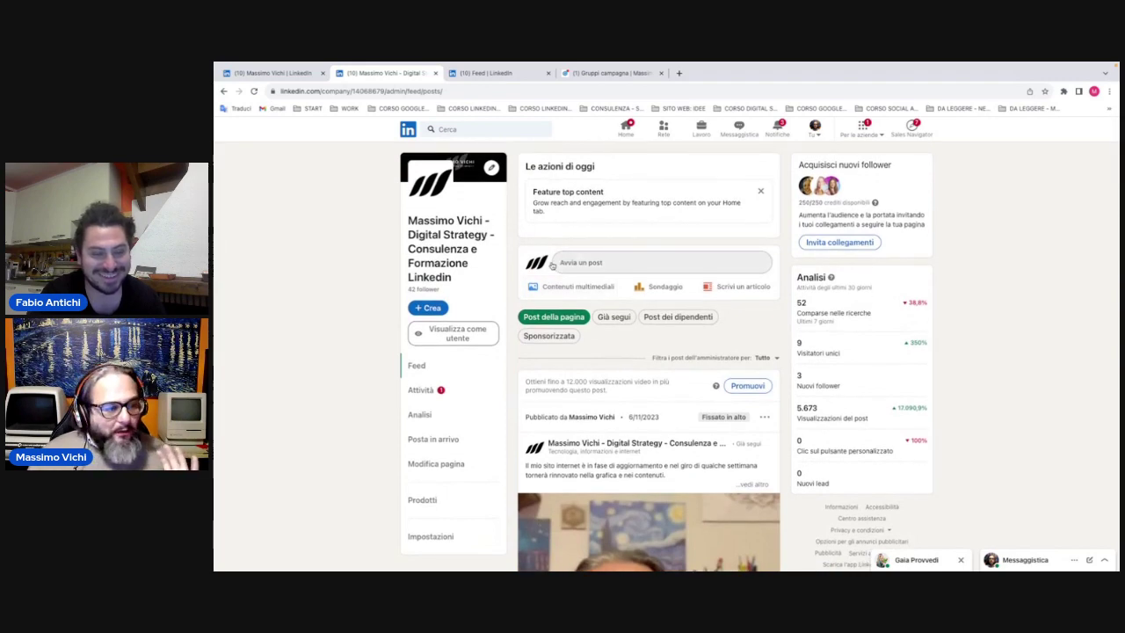
pyautogui.scroll(-2, 552, 264)
pyautogui.scroll(-5, 552, 264)
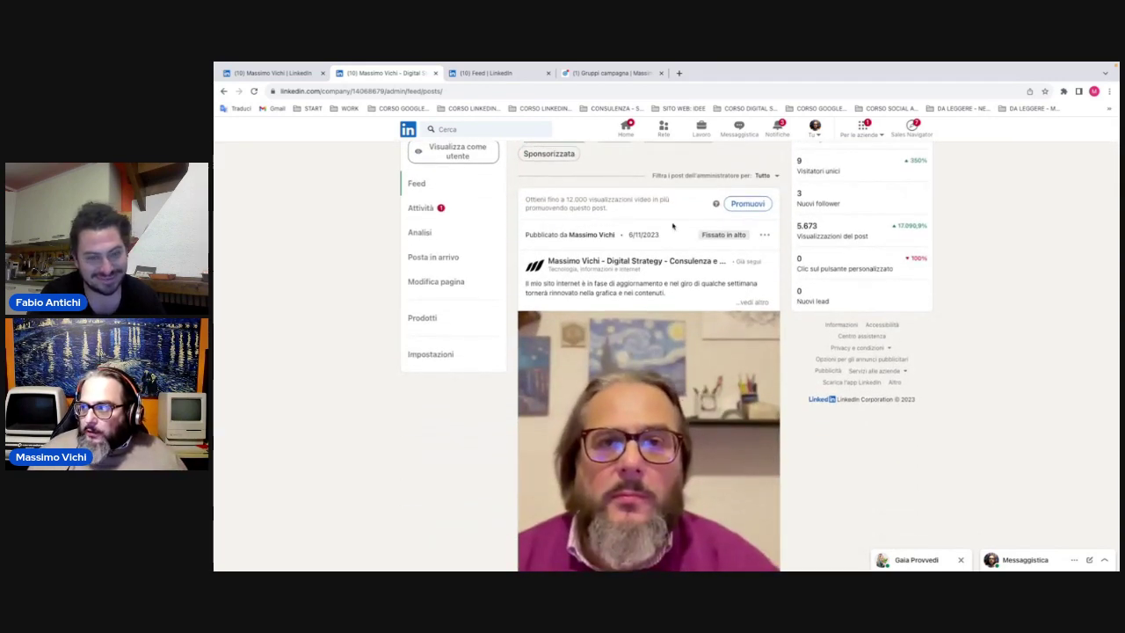
pyautogui.scroll(-5, 674, 226)
pyautogui.scroll(-10, 658, 234)
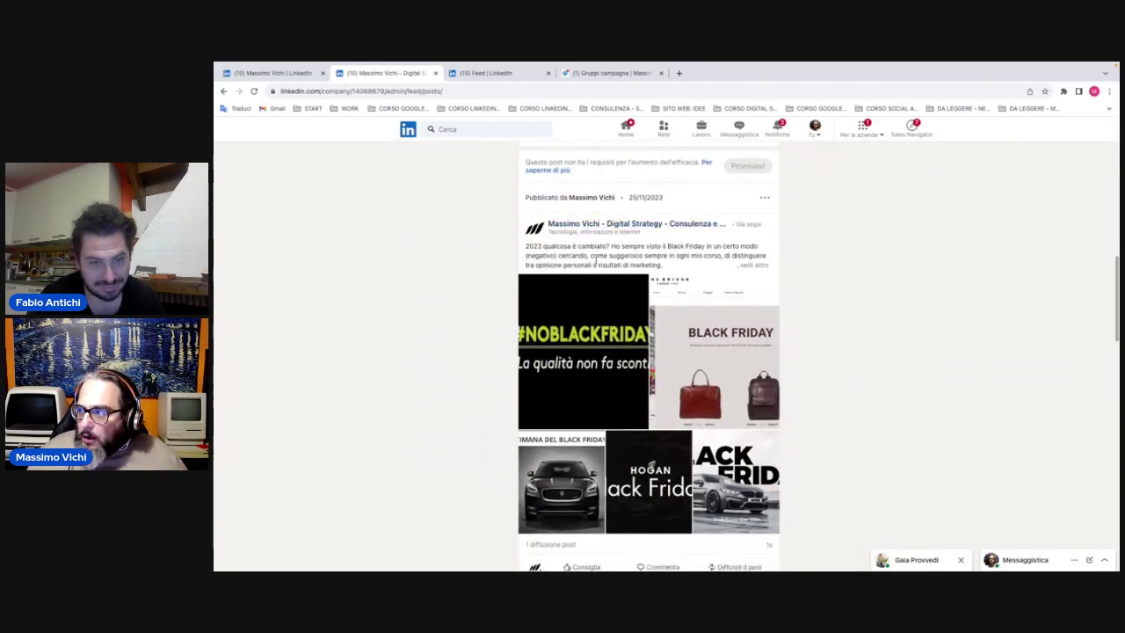
pyautogui.scroll(-12, 602, 249)
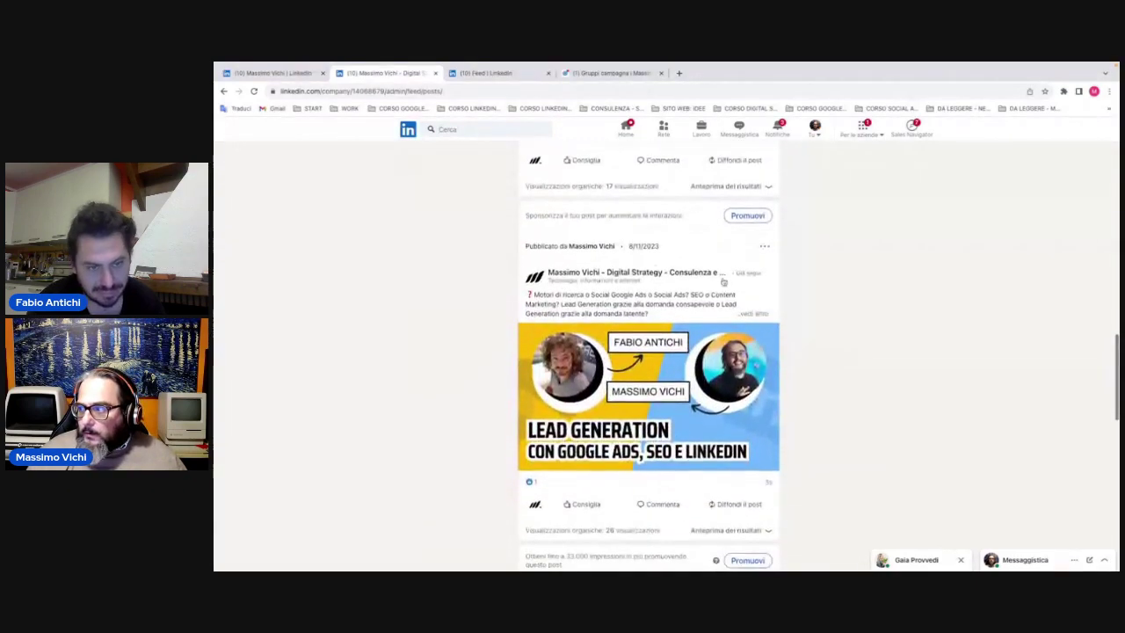
pyautogui.scroll(-13, 712, 233)
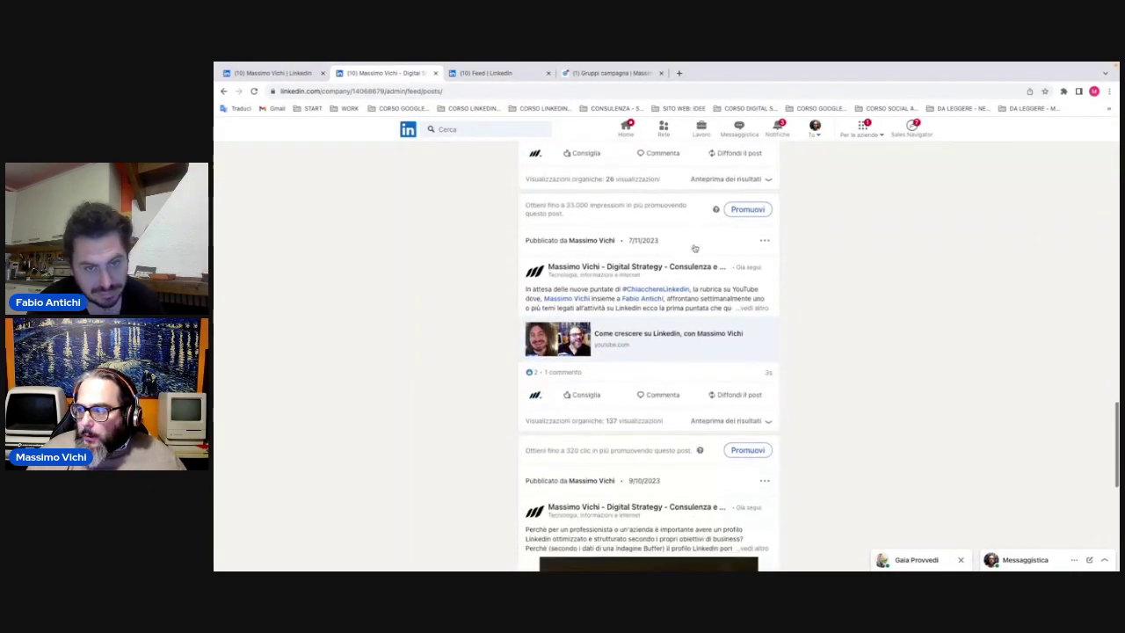
pyautogui.scroll(-8, 695, 250)
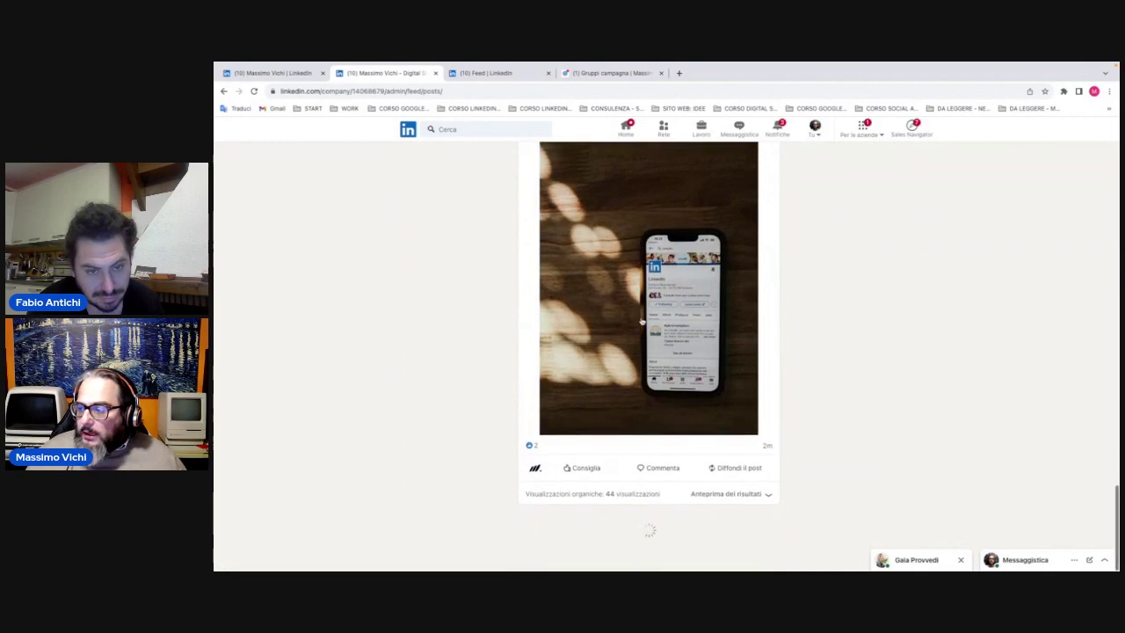
pyautogui.scroll(5, 648, 527)
pyautogui.scroll(1, 643, 322)
pyautogui.click(743, 263)
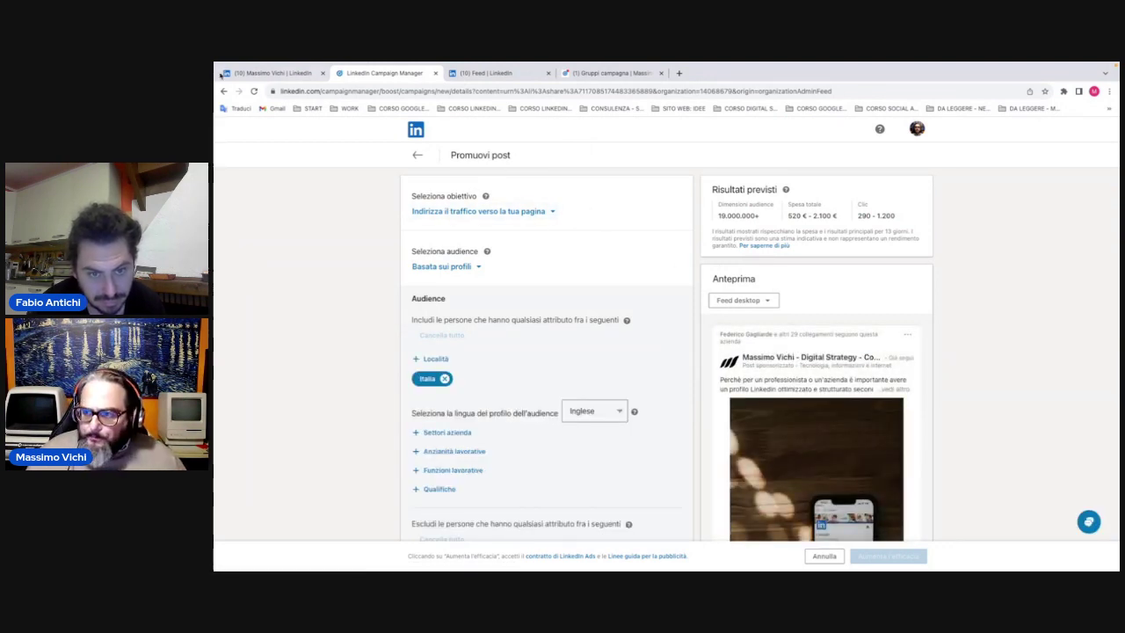
# - Open the full list of posts from the personal profile's activity section
pyautogui.click(273, 73)
pyautogui.scroll(-5, 580, 321)
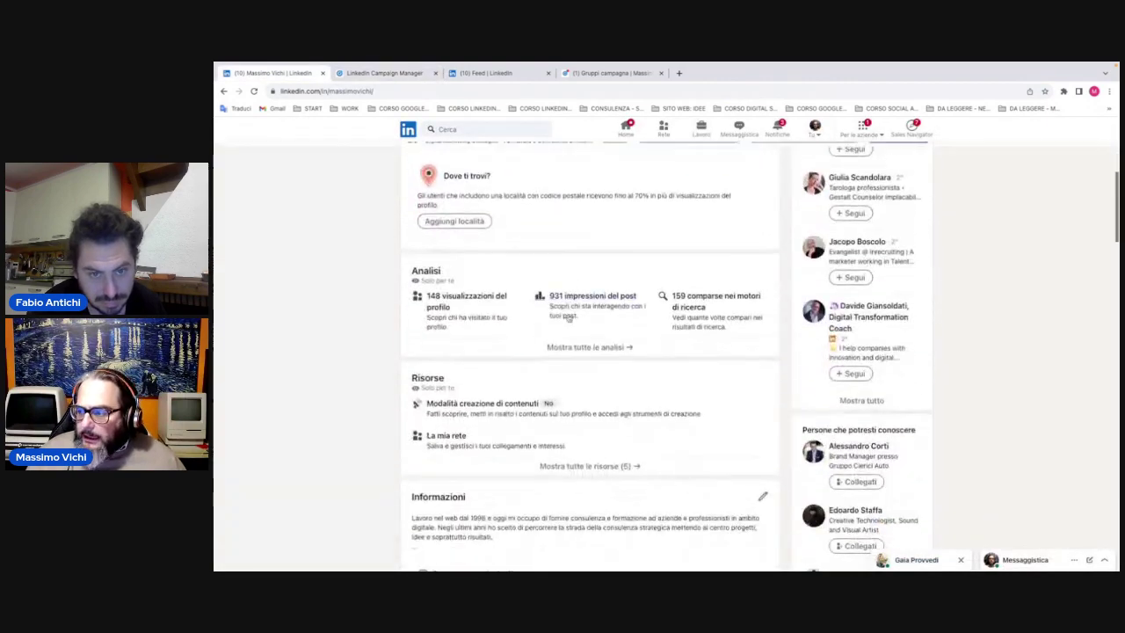
pyautogui.scroll(-2, 575, 243)
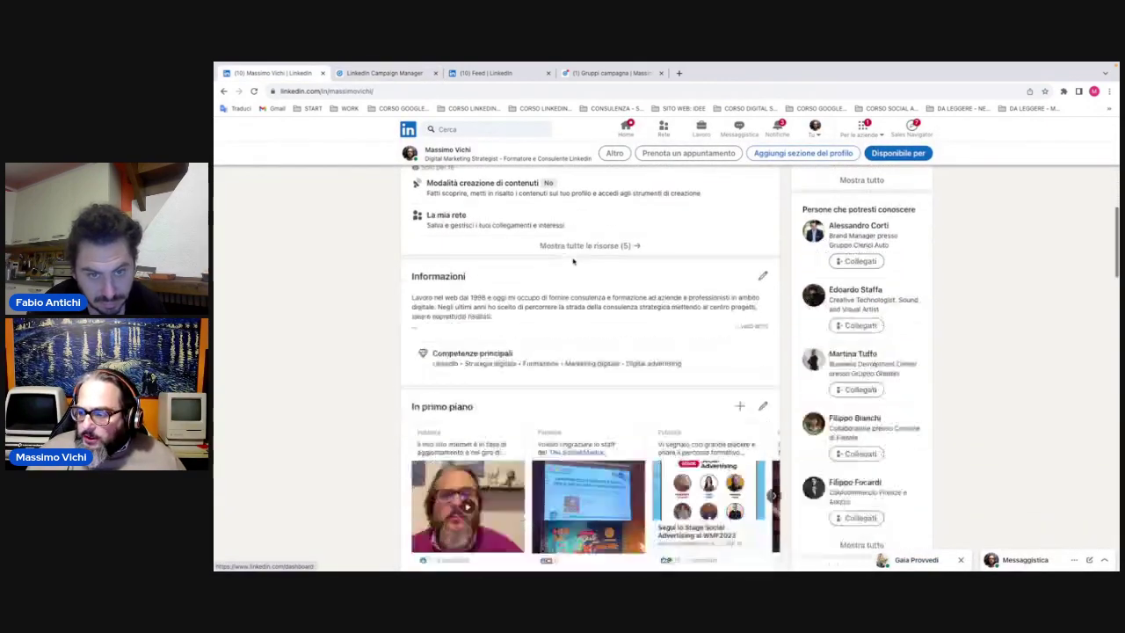
pyautogui.scroll(10, 575, 258)
pyautogui.scroll(-8, 573, 262)
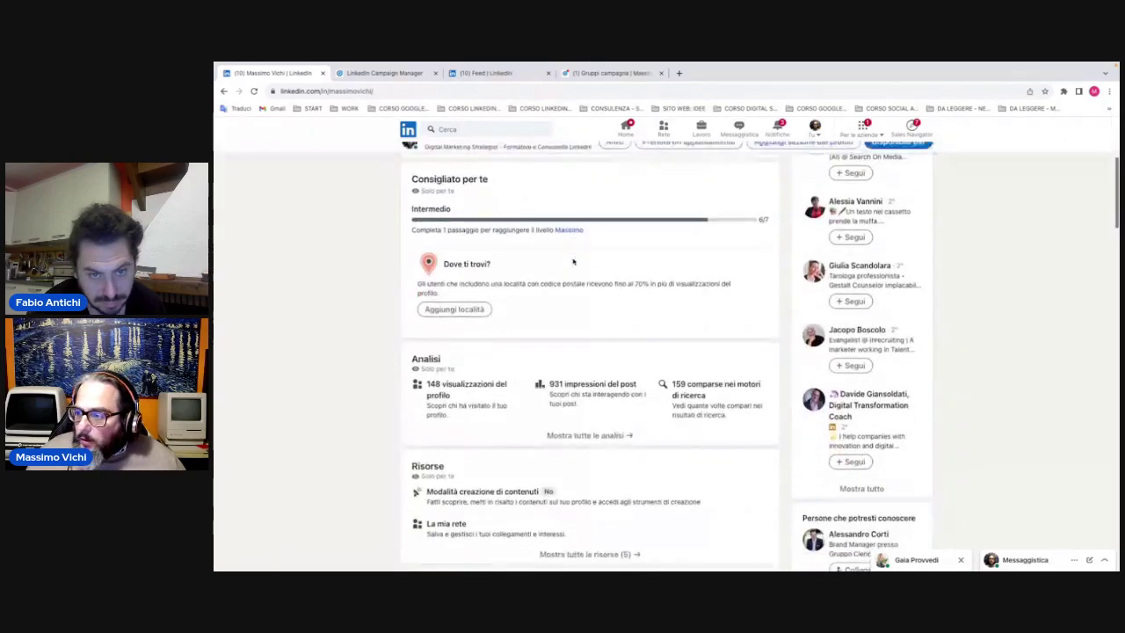
pyautogui.scroll(-5, 573, 260)
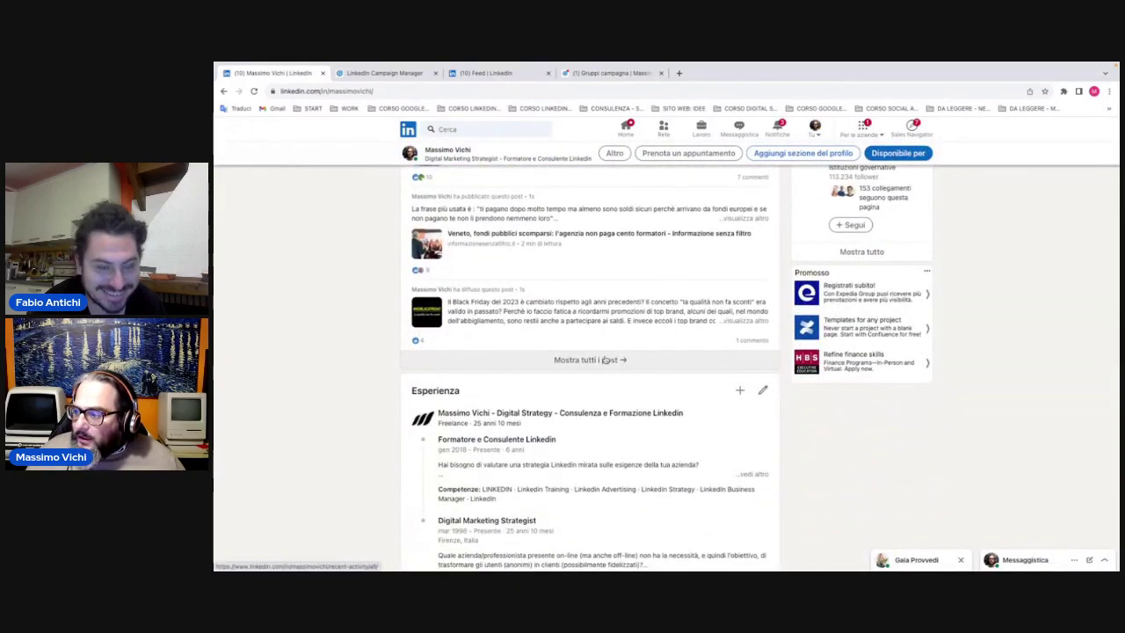
pyautogui.click(608, 361)
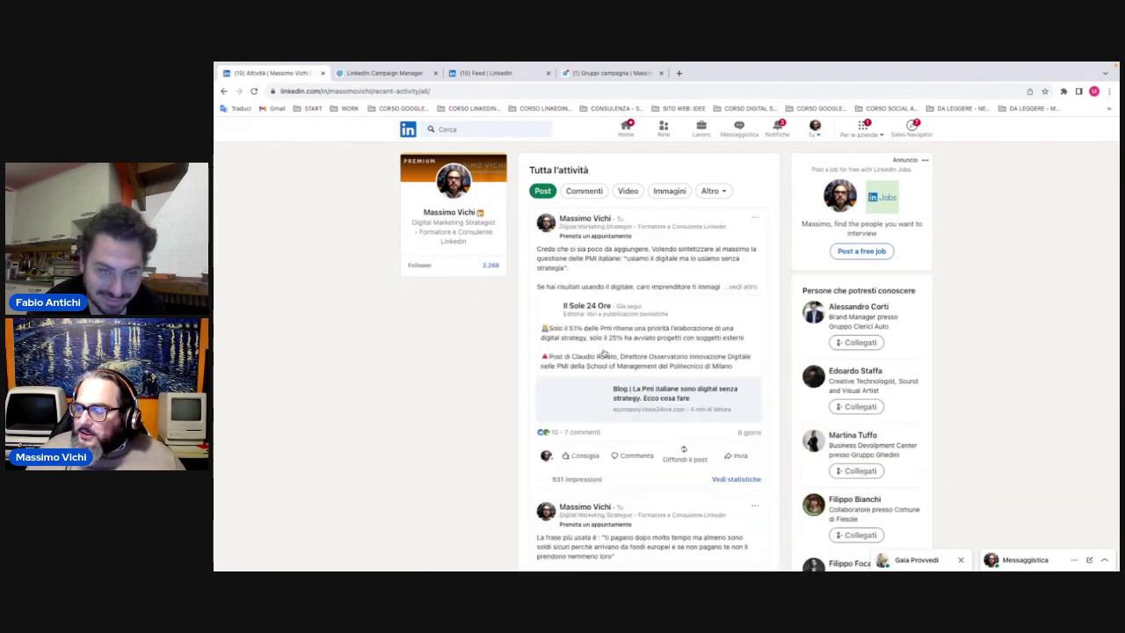
# - Examine the personal profile's posts and the options offered on each one
pyautogui.scroll(-2, 650, 327)
pyautogui.scroll(-3, 650, 327)
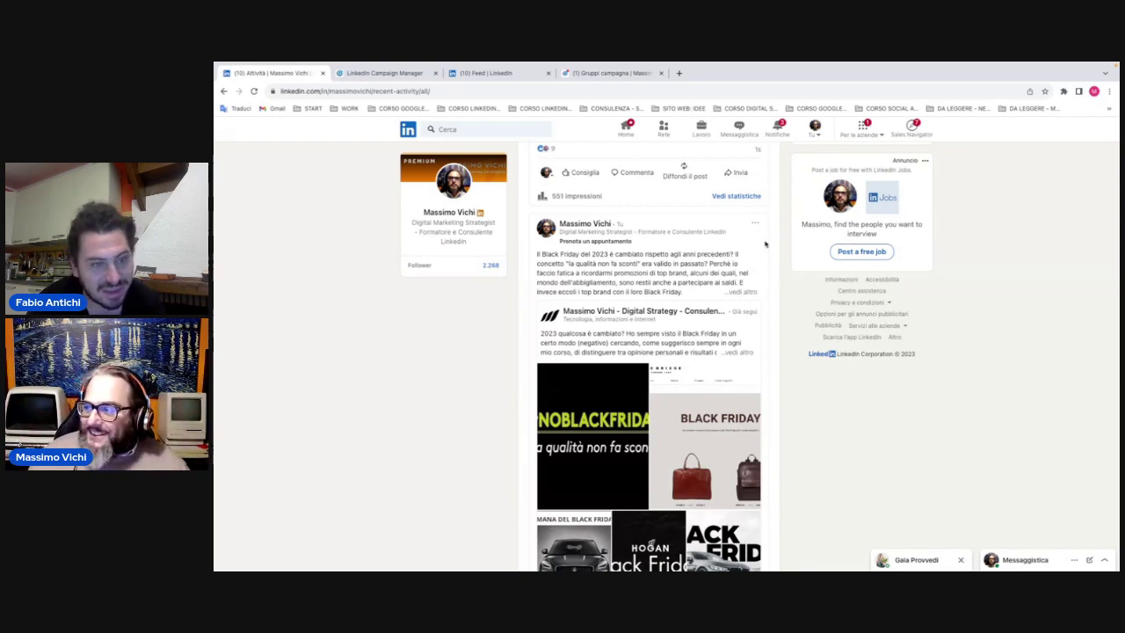
pyautogui.scroll(1, 710, 244)
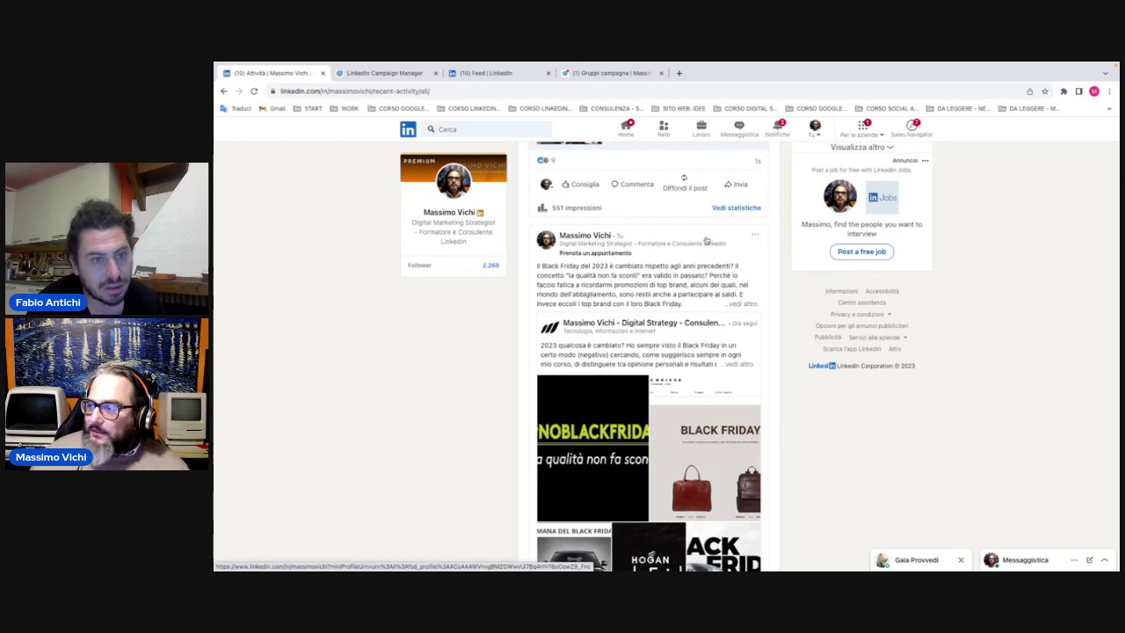
pyautogui.scroll(1, 706, 241)
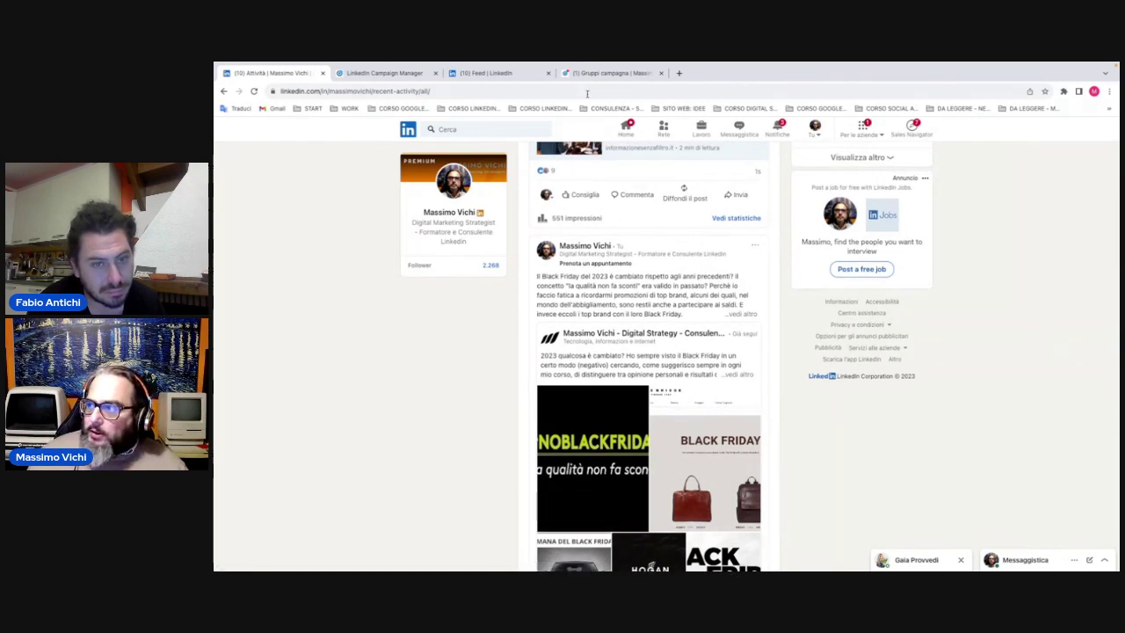
# - Switch to LinkedIn Campaign Manager and open the campaigns of the "test" campaign group
pyautogui.click(586, 75)
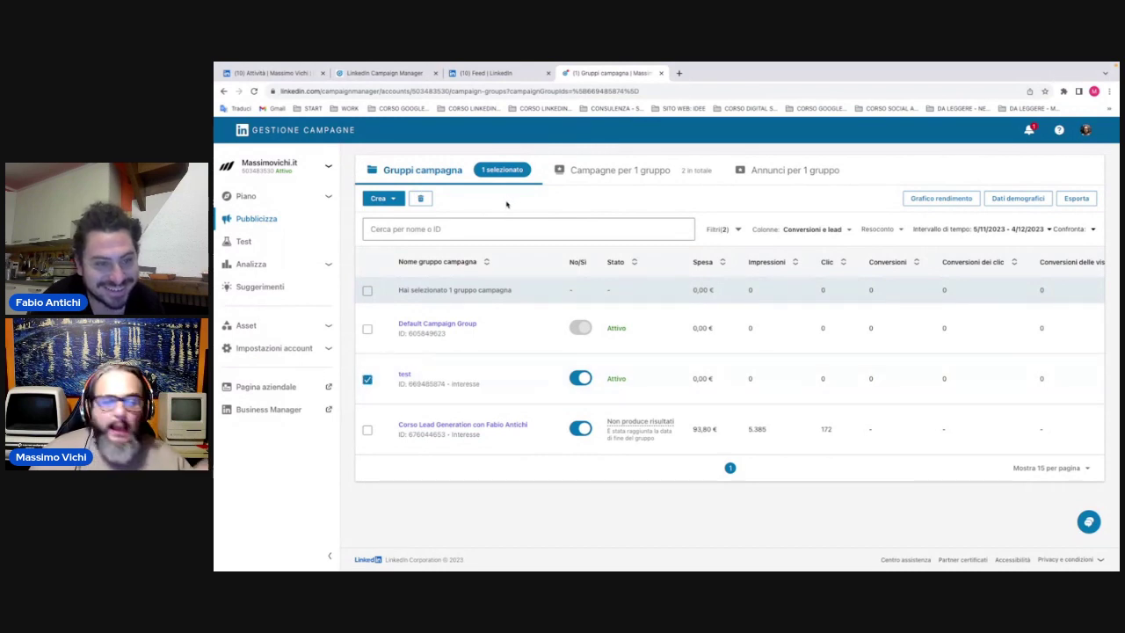
pyautogui.click(378, 199)
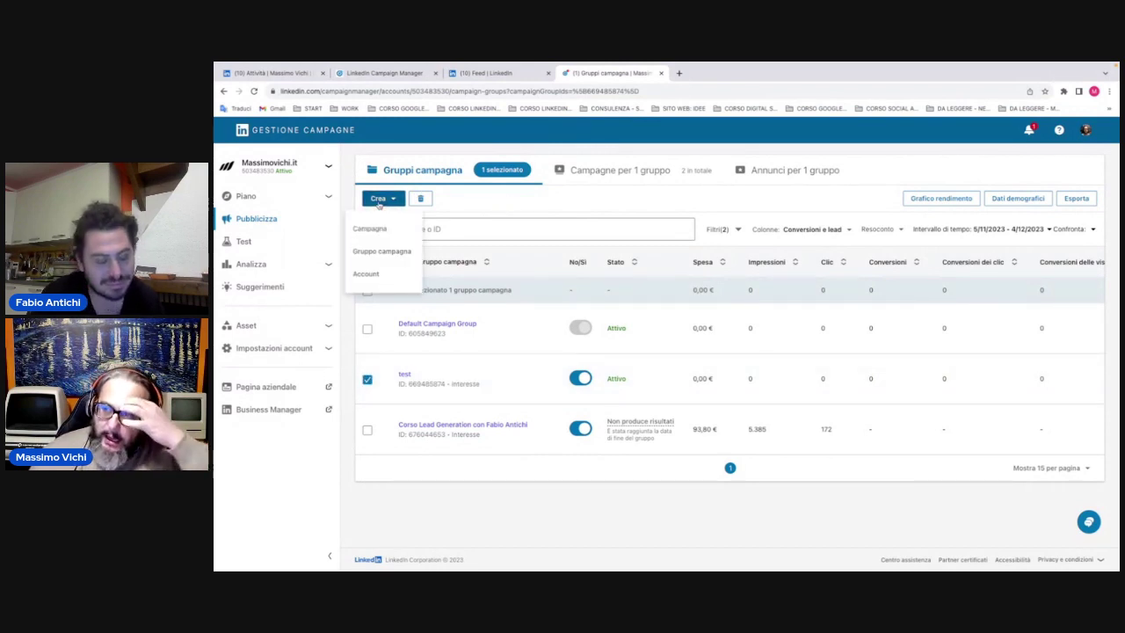
pyautogui.click(453, 374)
pyautogui.click(406, 376)
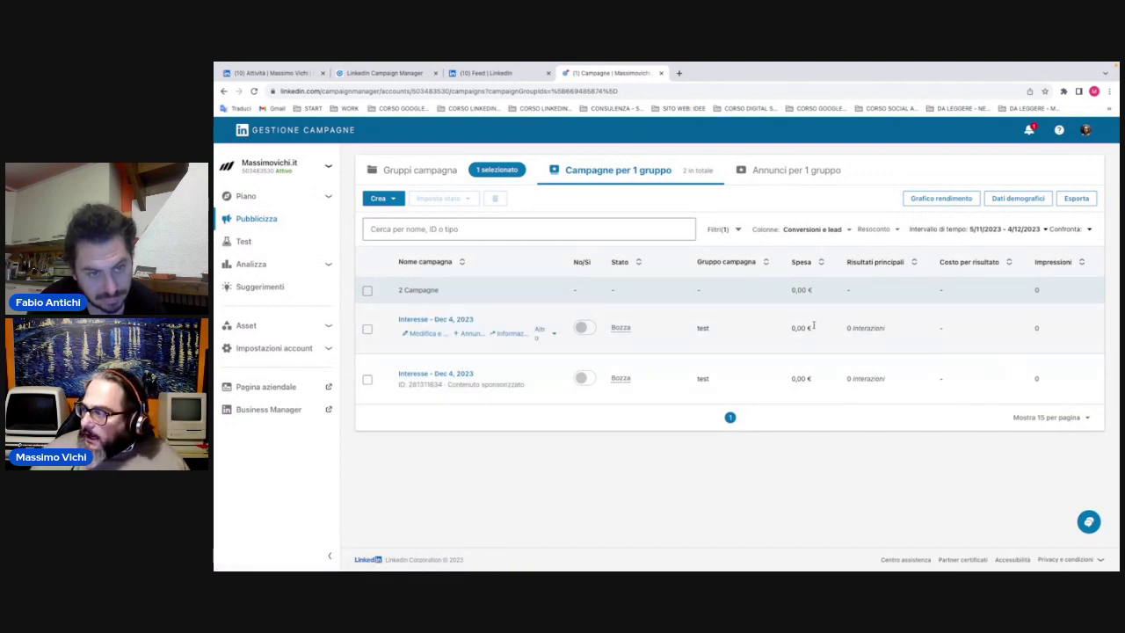
pyautogui.click(383, 197)
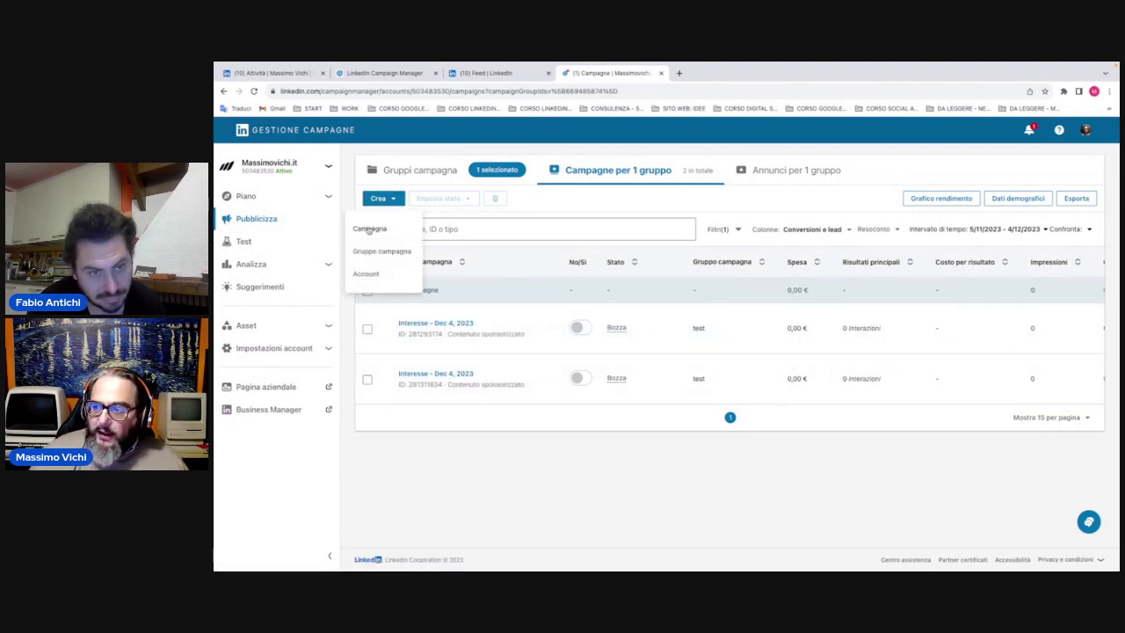
pyautogui.click(369, 229)
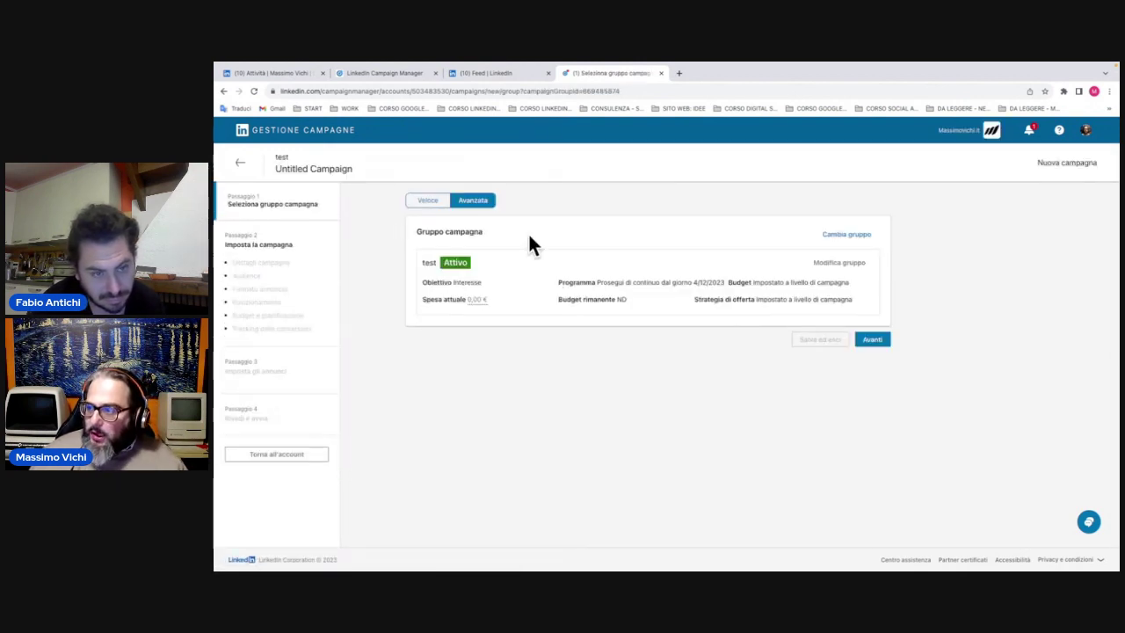
pyautogui.click(873, 340)
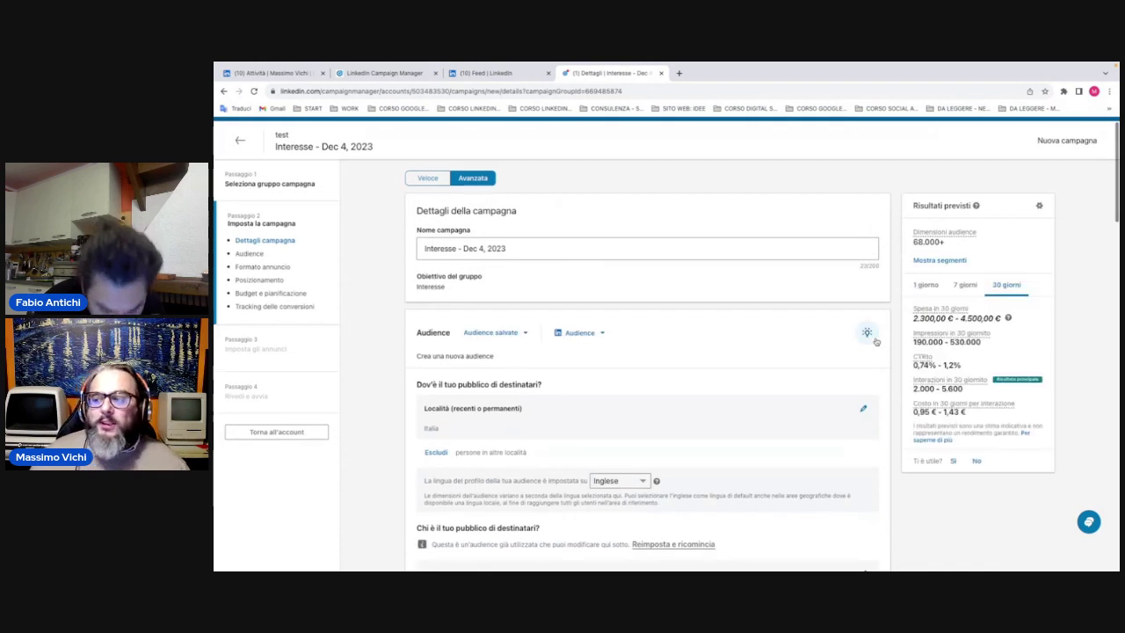
pyautogui.scroll(-1, 545, 232)
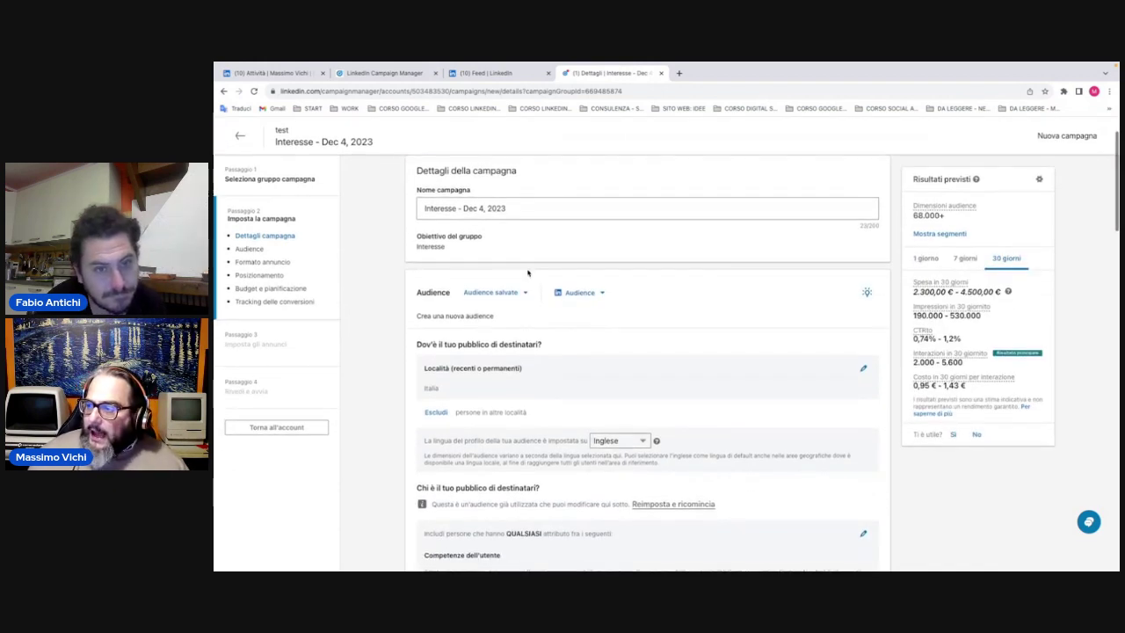
pyautogui.scroll(1, 483, 245)
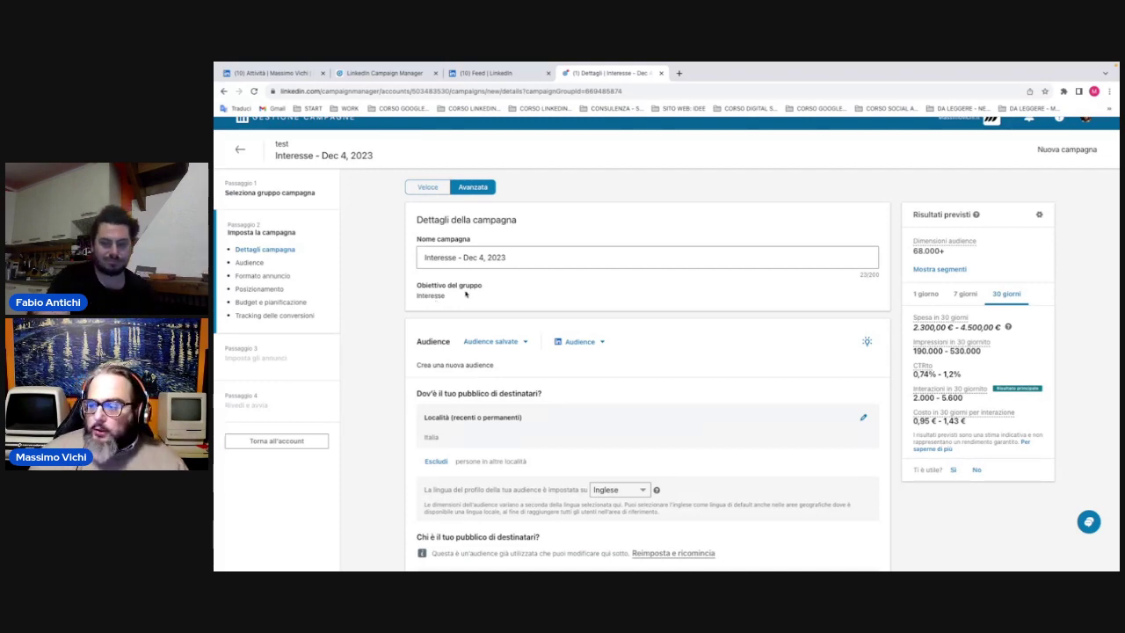
pyautogui.scroll(-2, 593, 281)
pyautogui.scroll(3, 593, 281)
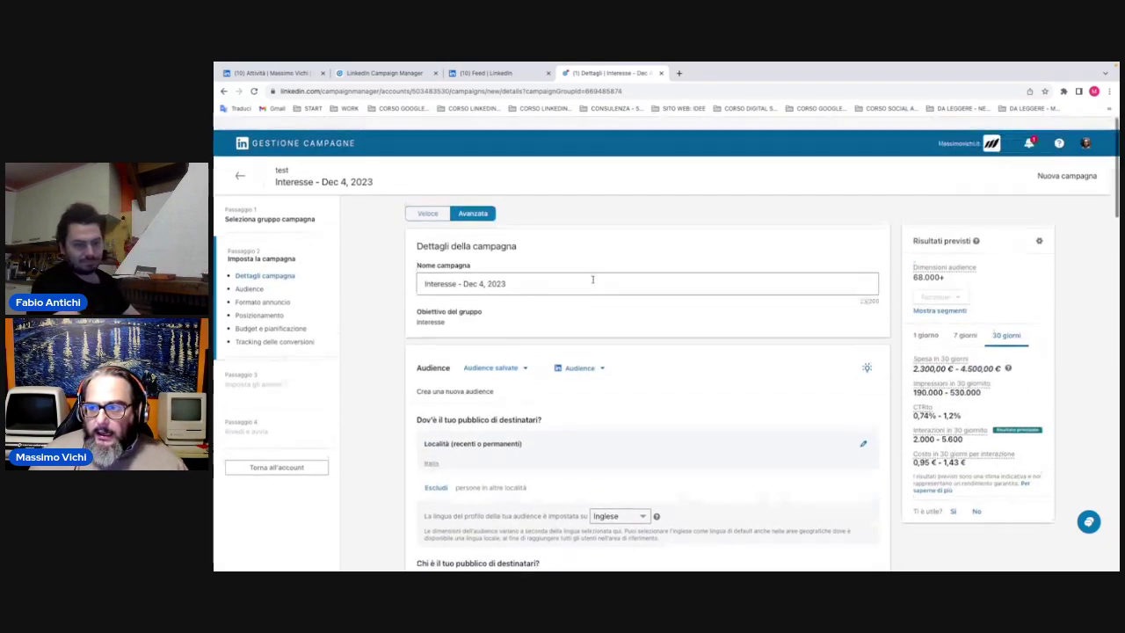
pyautogui.click(240, 163)
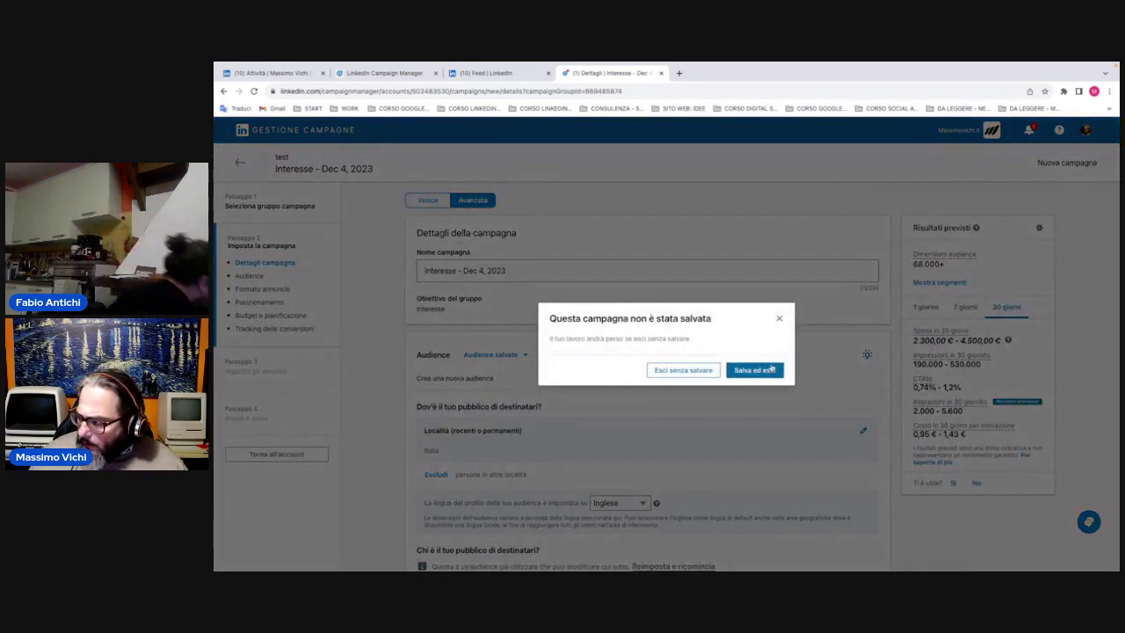
pyautogui.click(712, 373)
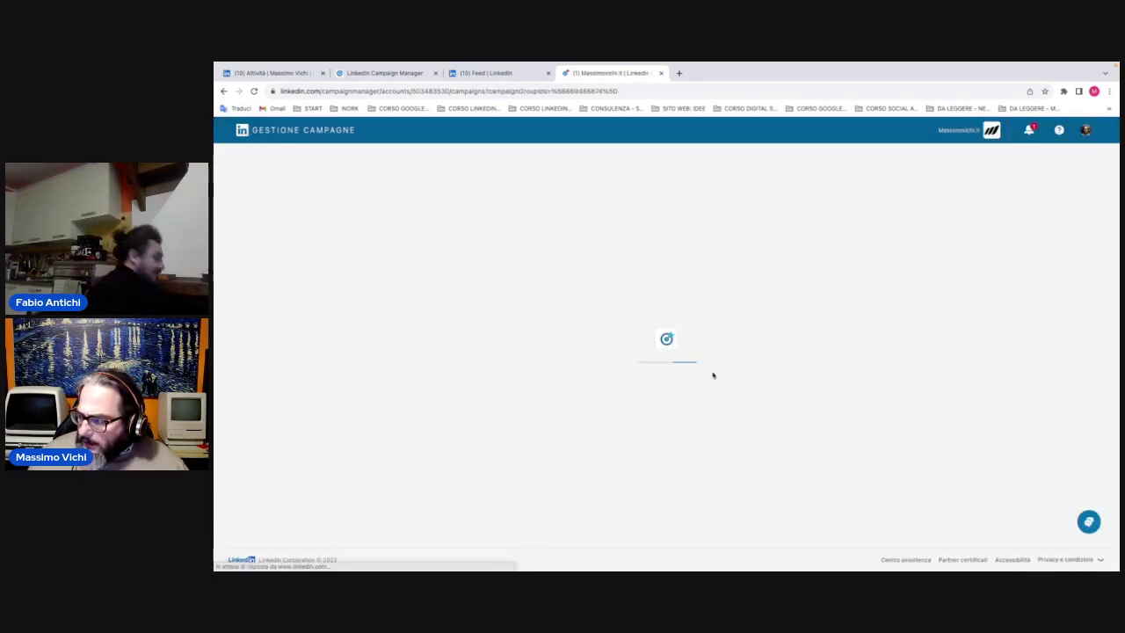
# - Start a new campaign and choose "test" as its campaign group
pyautogui.click(379, 198)
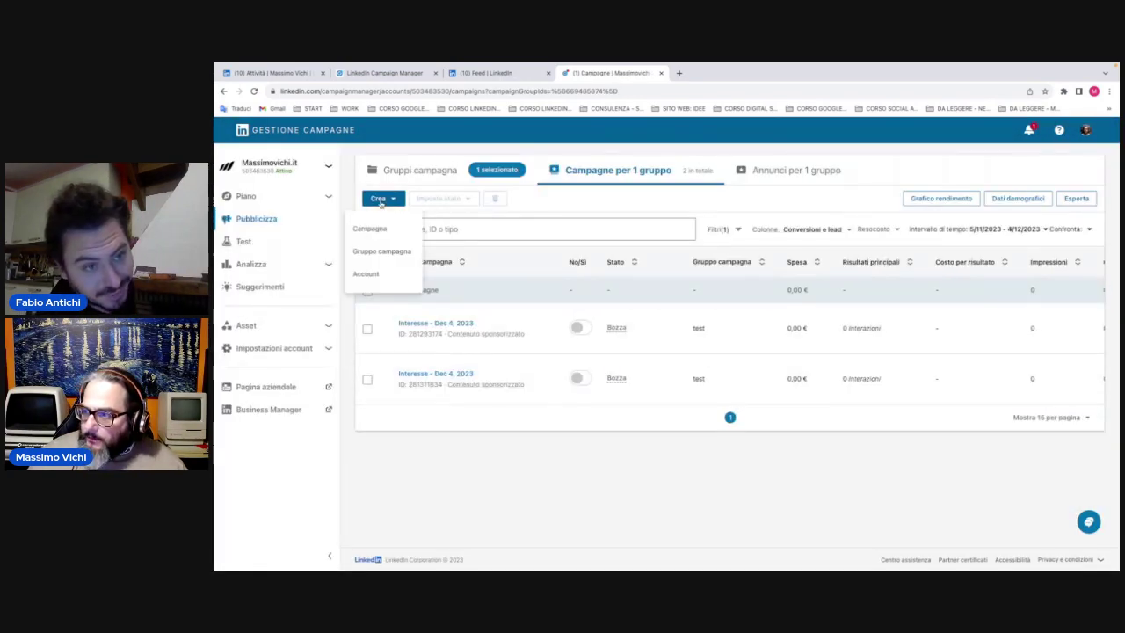
pyautogui.click(370, 228)
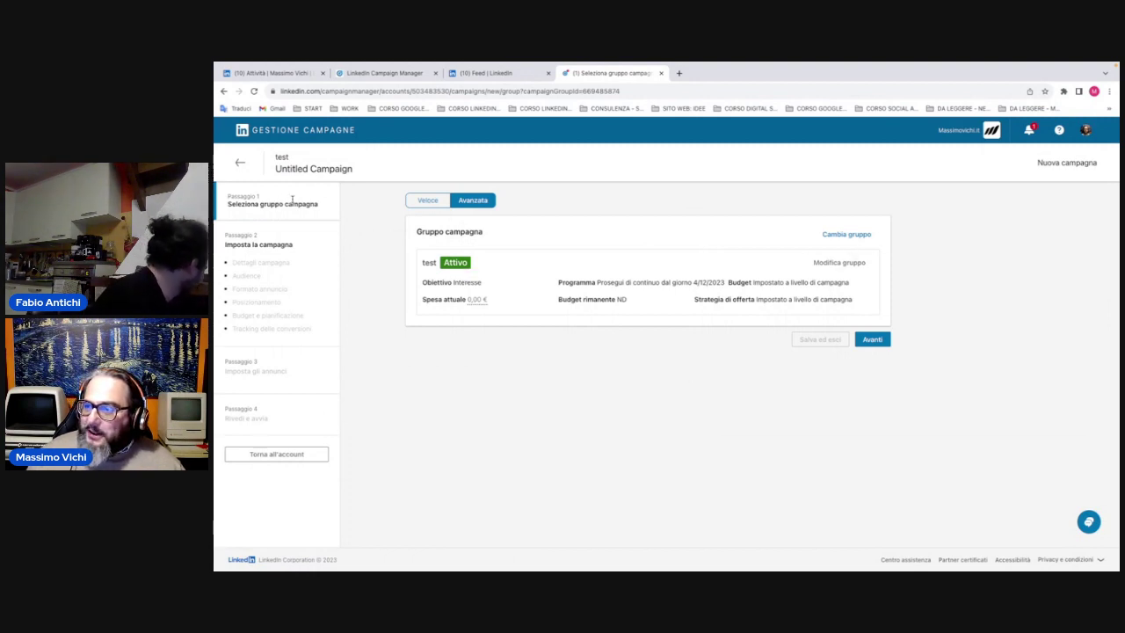
pyautogui.click(844, 234)
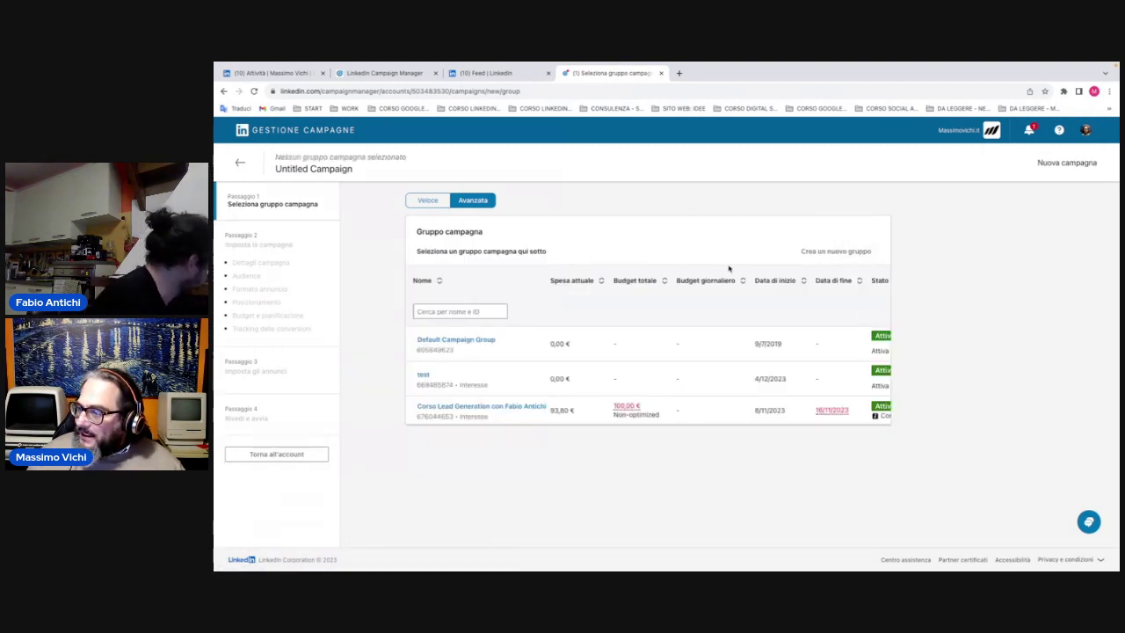
pyautogui.click(422, 381)
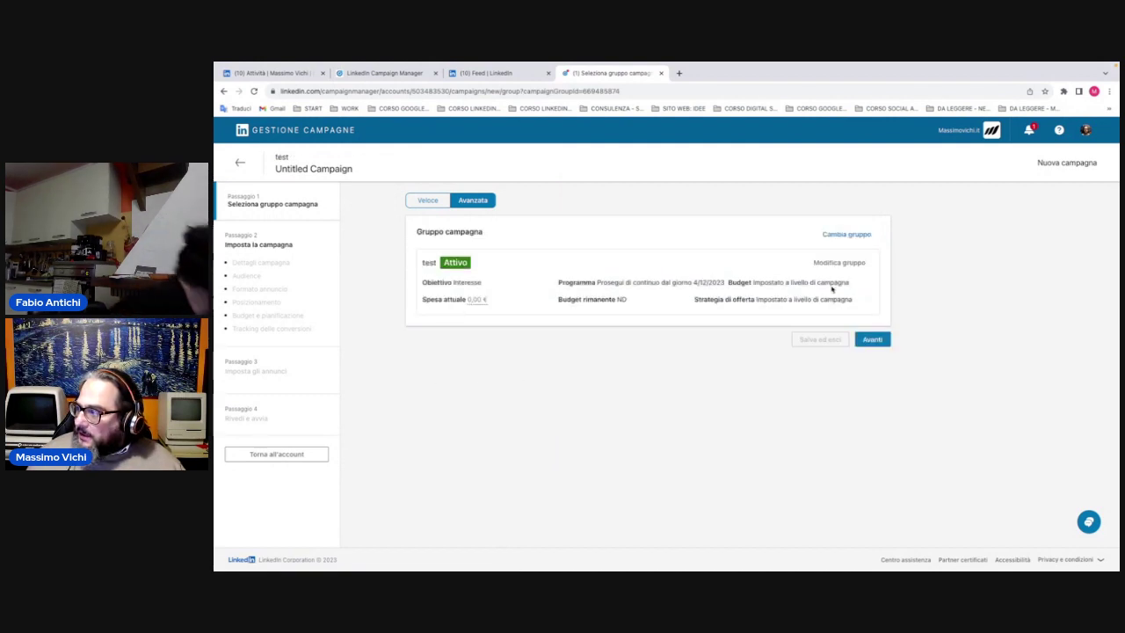
# - Review the "test" campaign group's objective, budget and schedule settings, save the group, and continue to the campaign setup
pyautogui.click(844, 263)
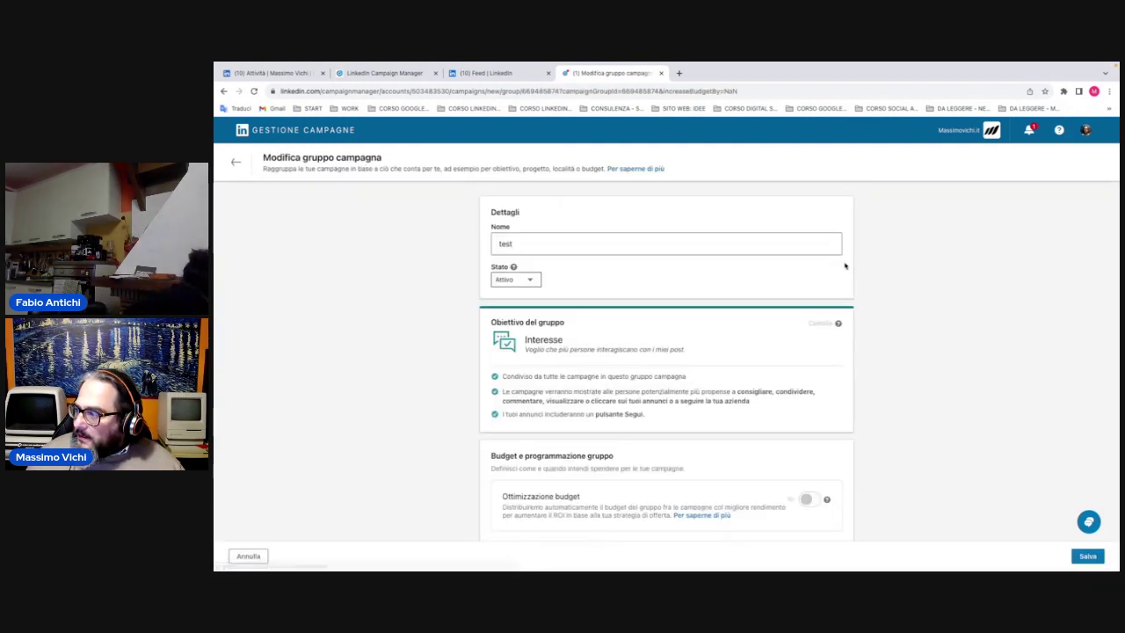
pyautogui.scroll(-3, 568, 361)
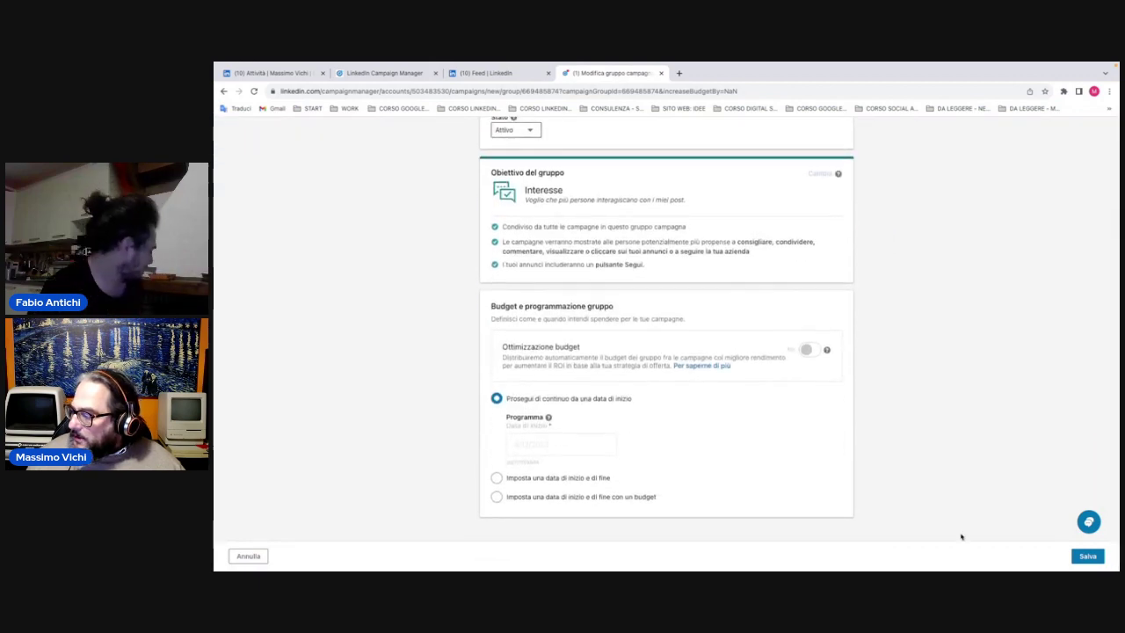
pyautogui.scroll(1, 761, 510)
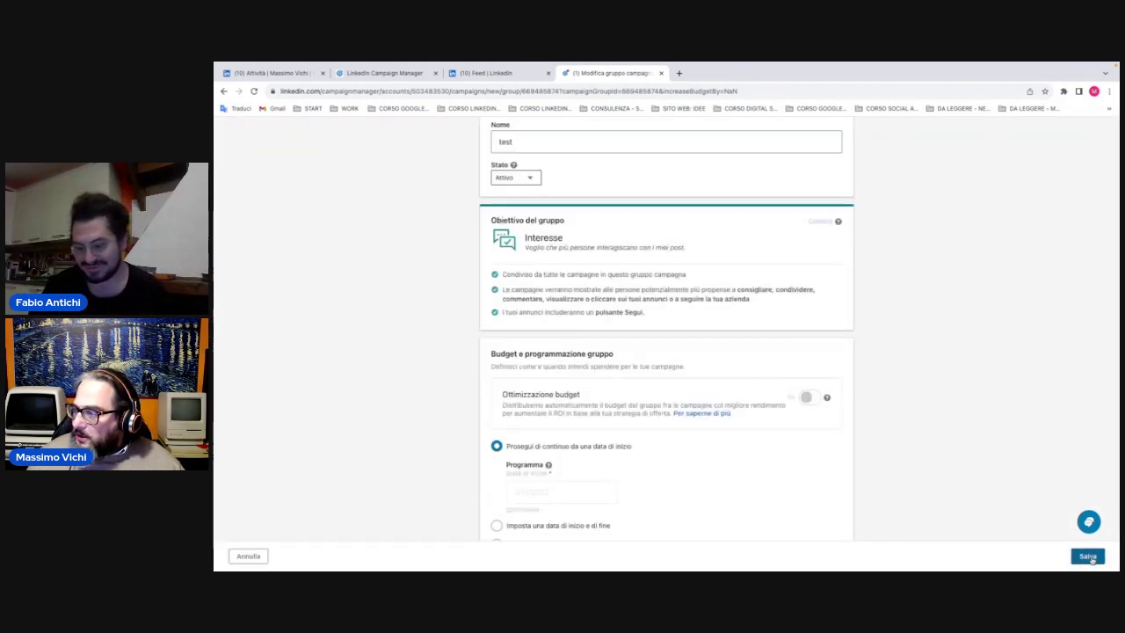
pyautogui.click(1089, 556)
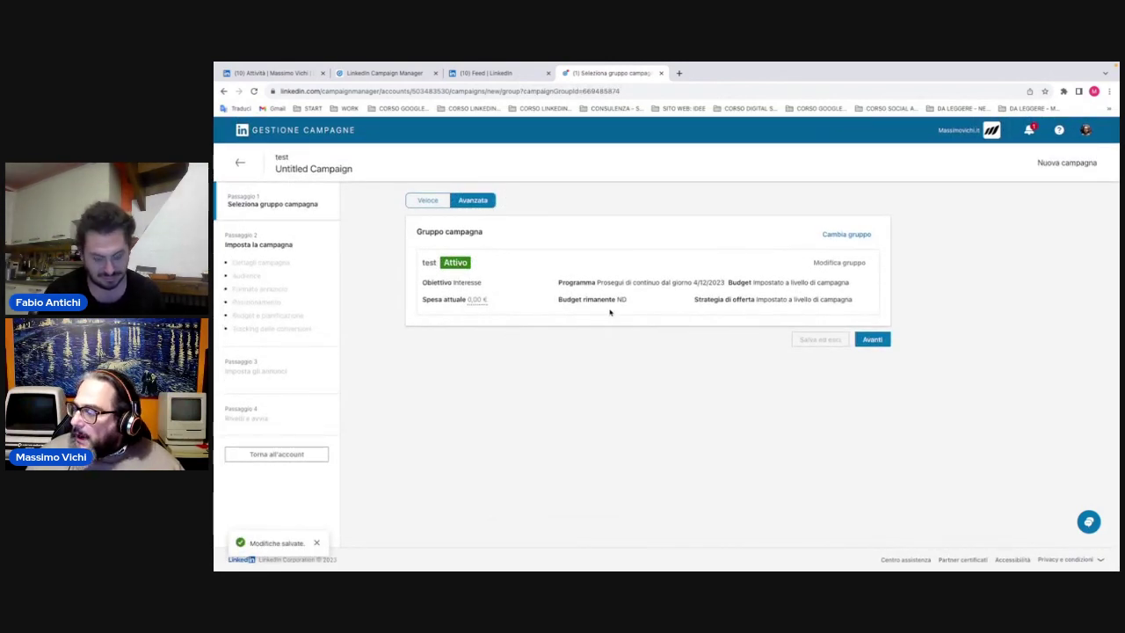
pyautogui.click(872, 340)
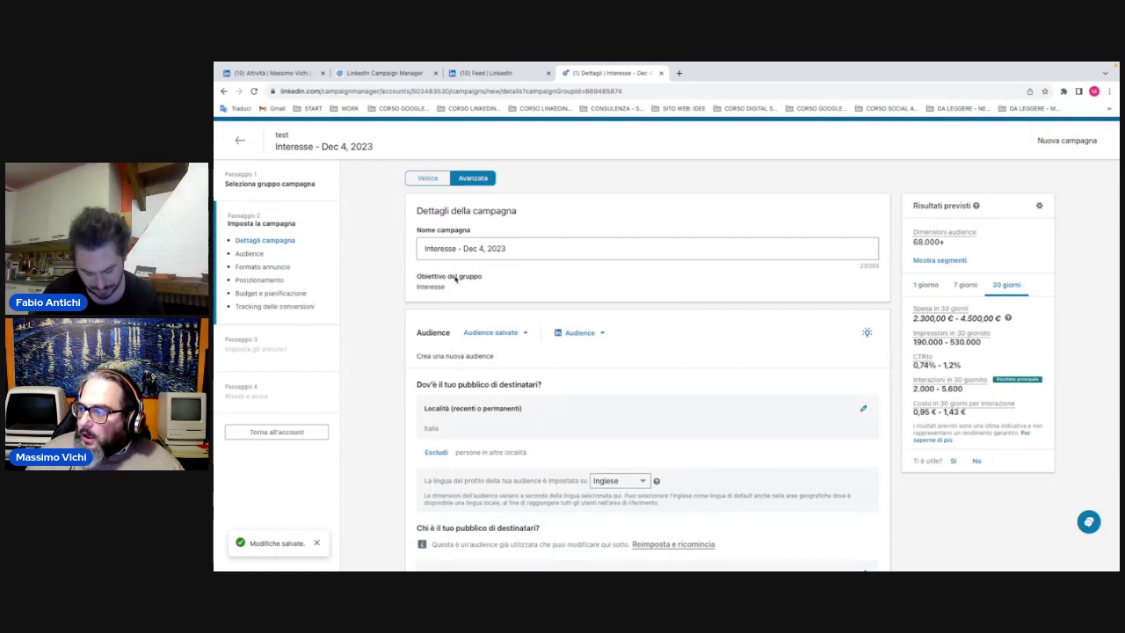
# - Examine the new campaign's name, group objective, location, language and audience targeting attributes
pyautogui.scroll(-5, 456, 279)
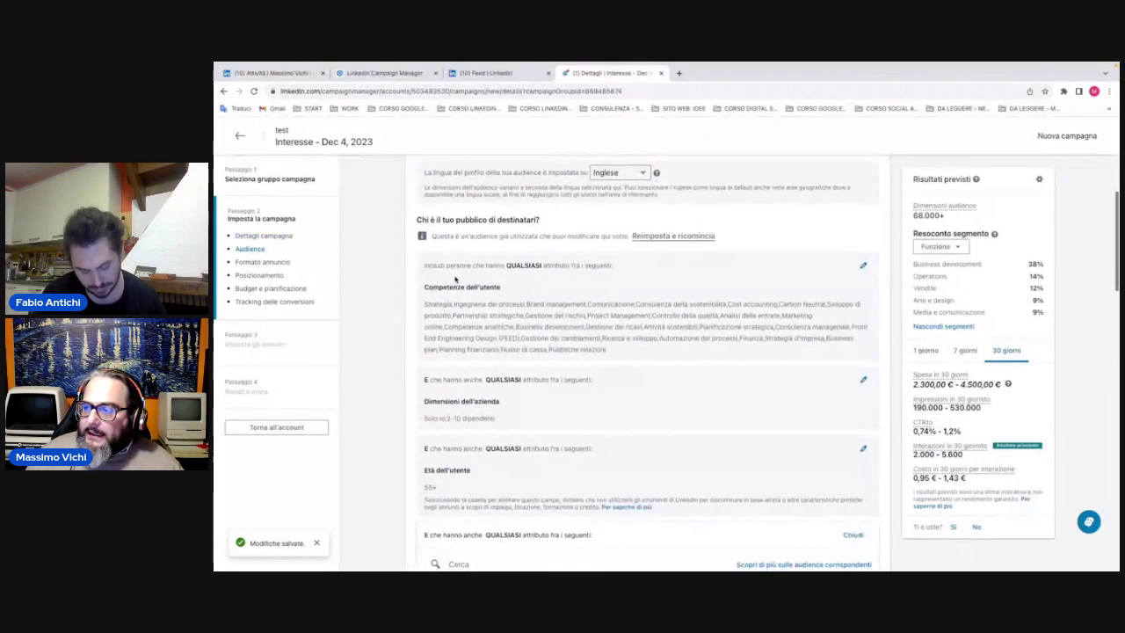
pyautogui.scroll(5, 455, 279)
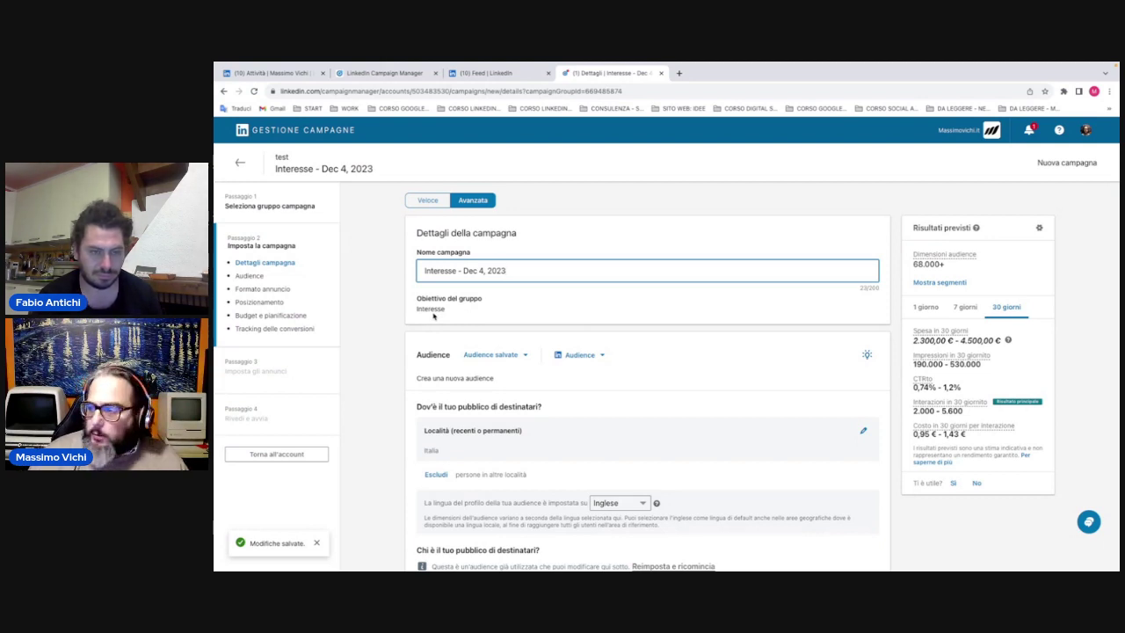
pyautogui.scroll(-3, 508, 310)
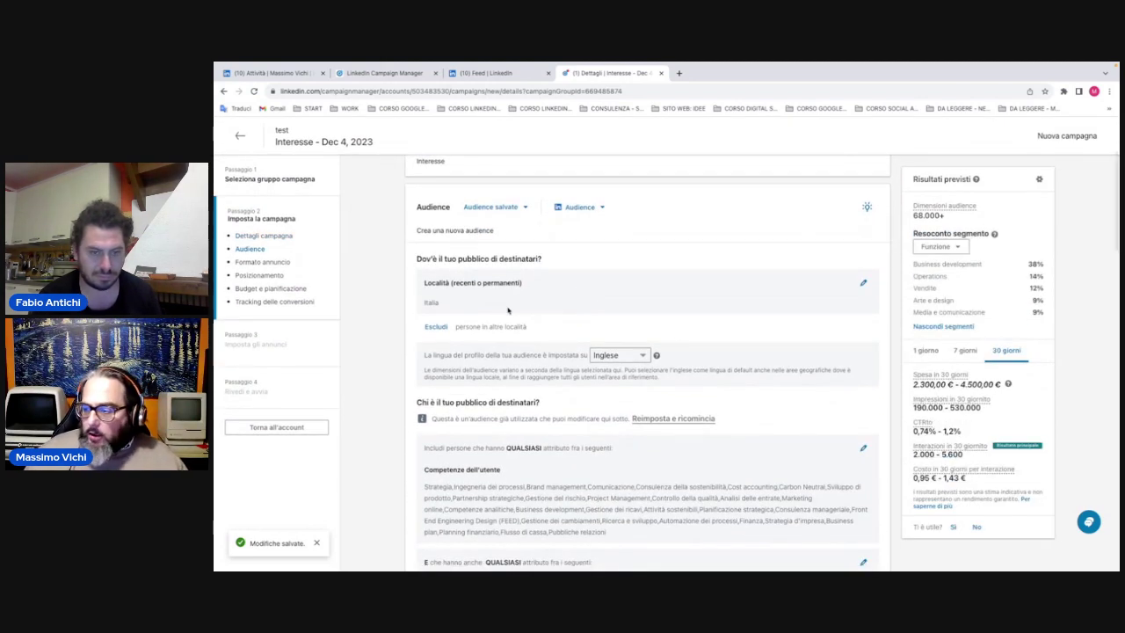
pyautogui.scroll(-1, 508, 309)
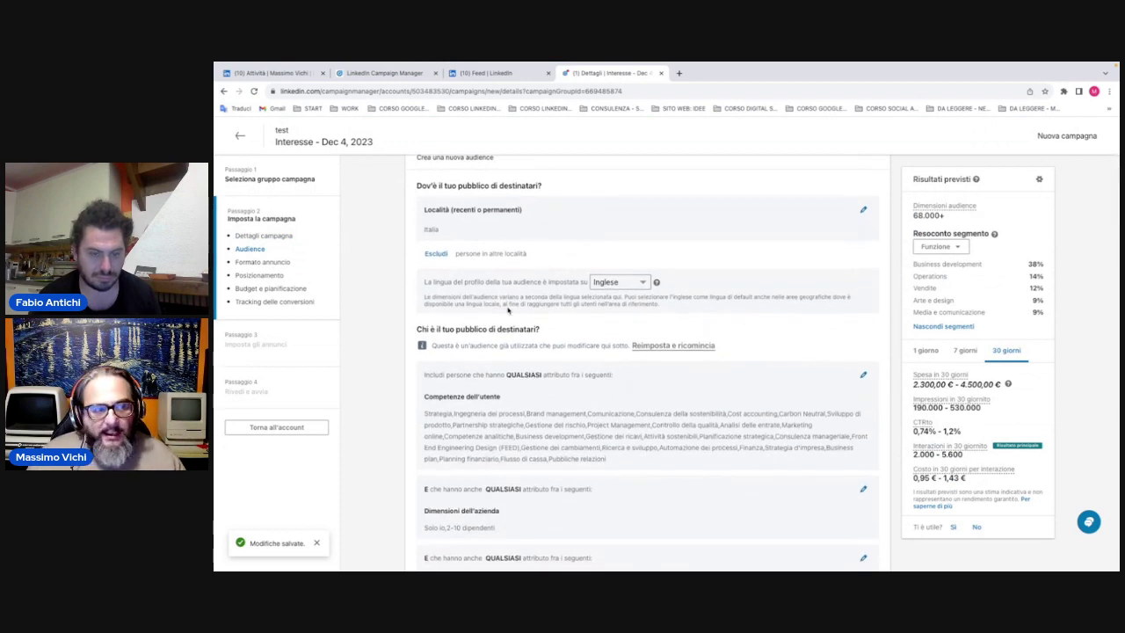
pyautogui.scroll(-1, 508, 310)
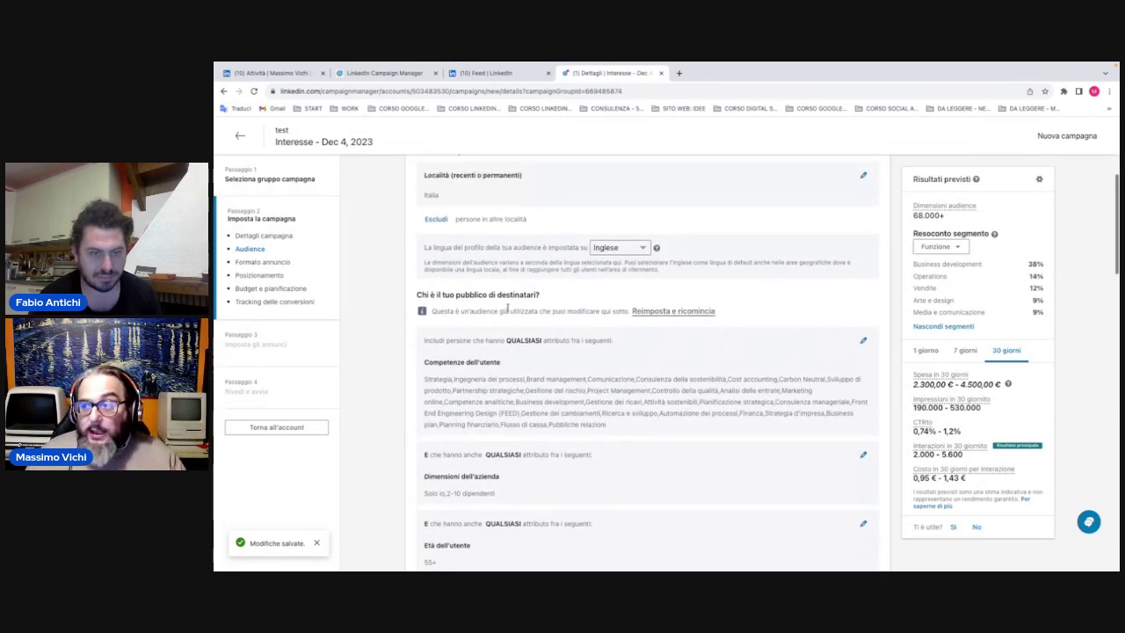
pyautogui.scroll(-2, 508, 309)
pyautogui.scroll(-2, 508, 310)
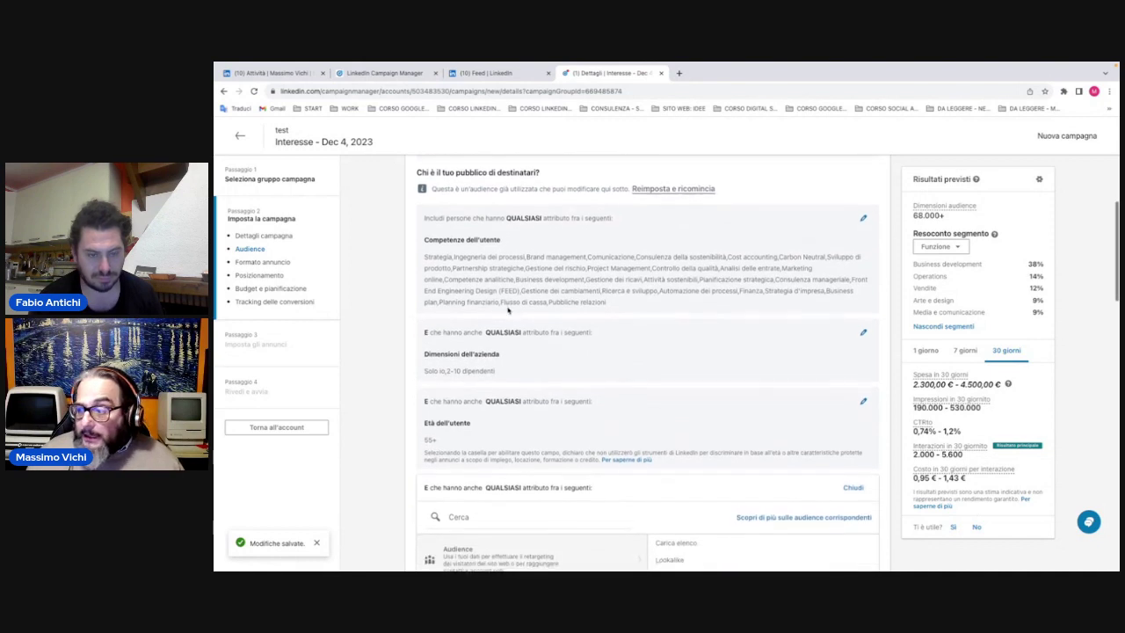
pyautogui.scroll(-3, 508, 309)
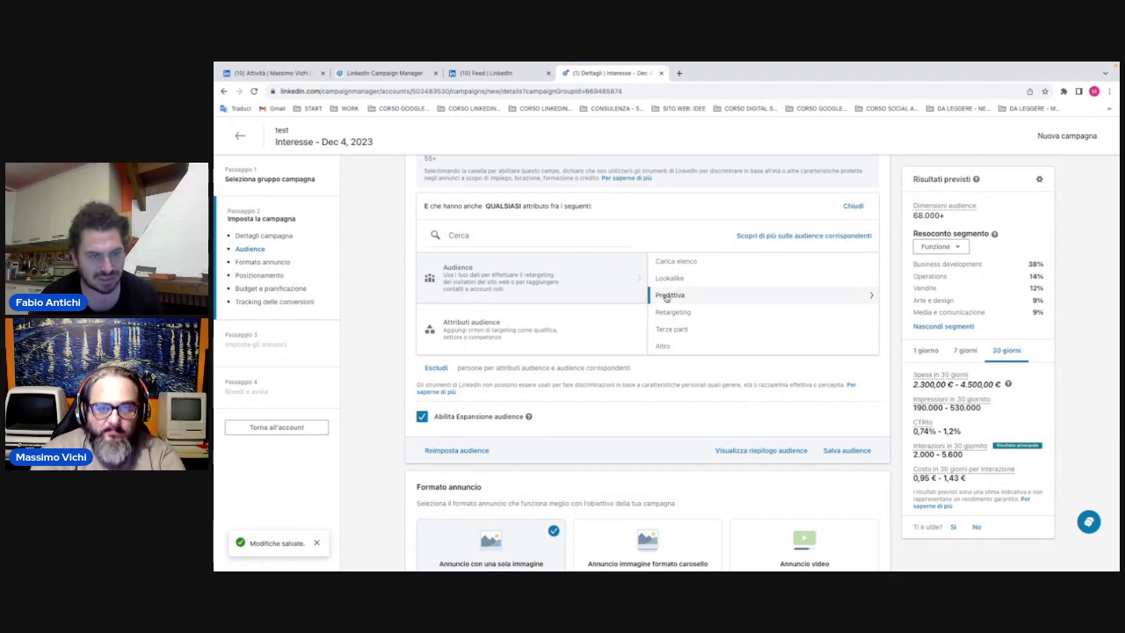
# - Review the ad format, placement, budget, bidding and conversion tracking options, and save the campaign setup to reach the ads stage
pyautogui.scroll(-3, 754, 402)
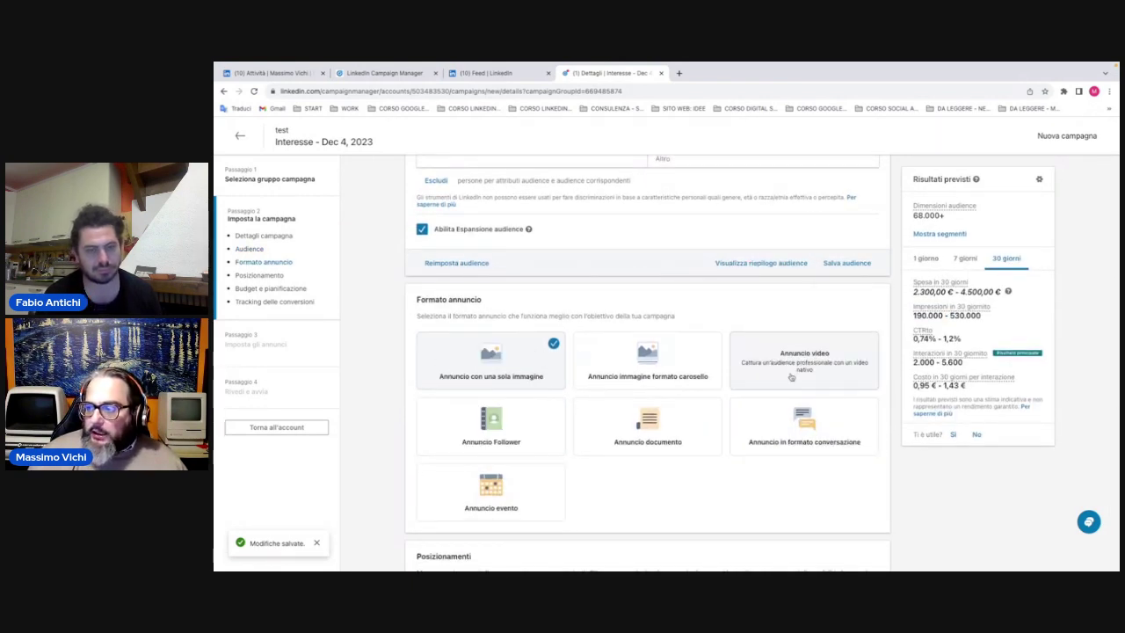
pyautogui.scroll(-1, 664, 458)
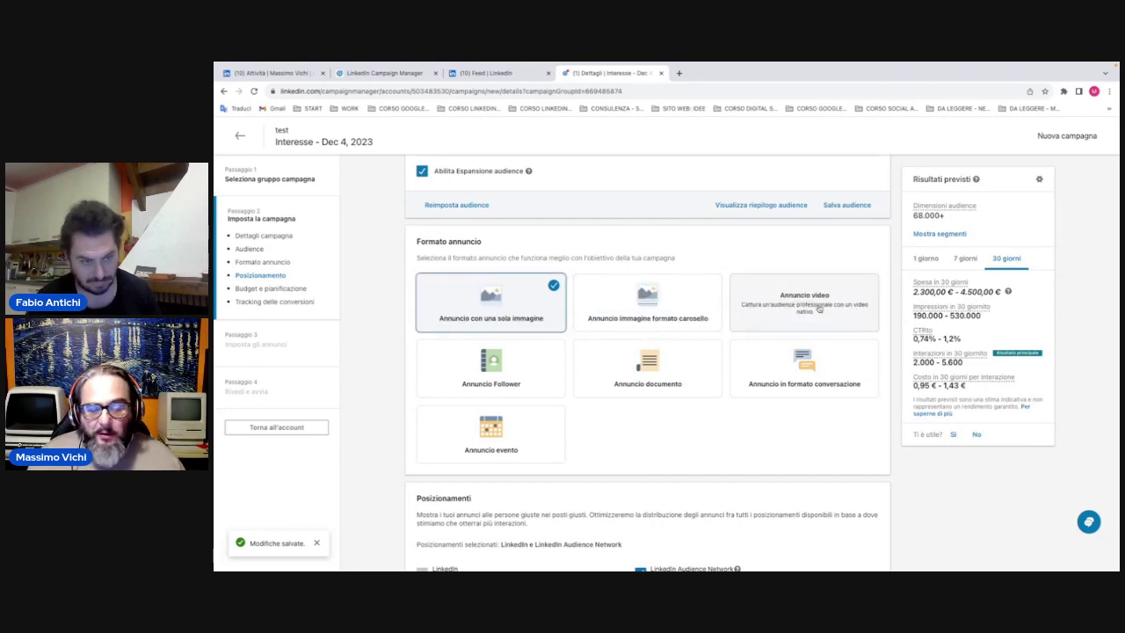
pyautogui.scroll(-3, 518, 321)
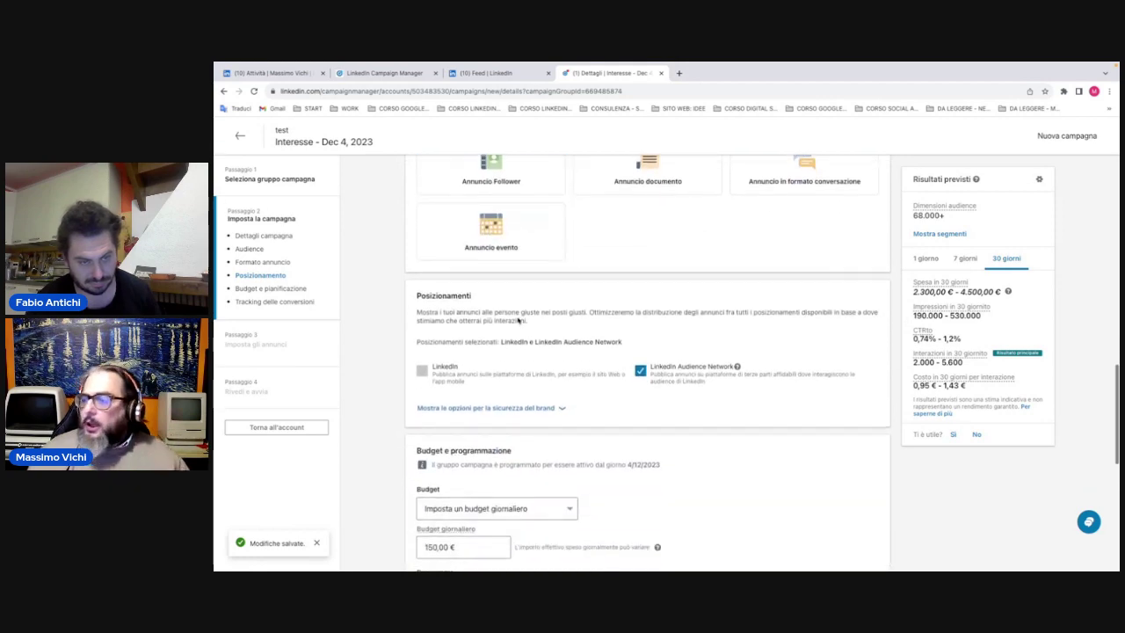
pyautogui.scroll(-3, 495, 288)
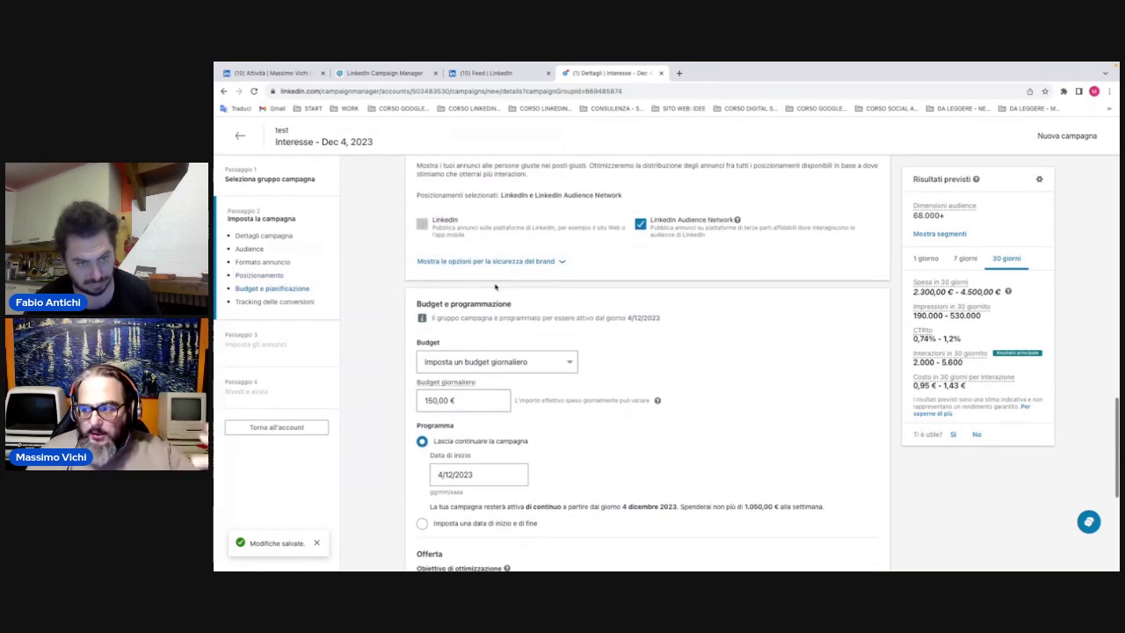
pyautogui.scroll(-2, 495, 288)
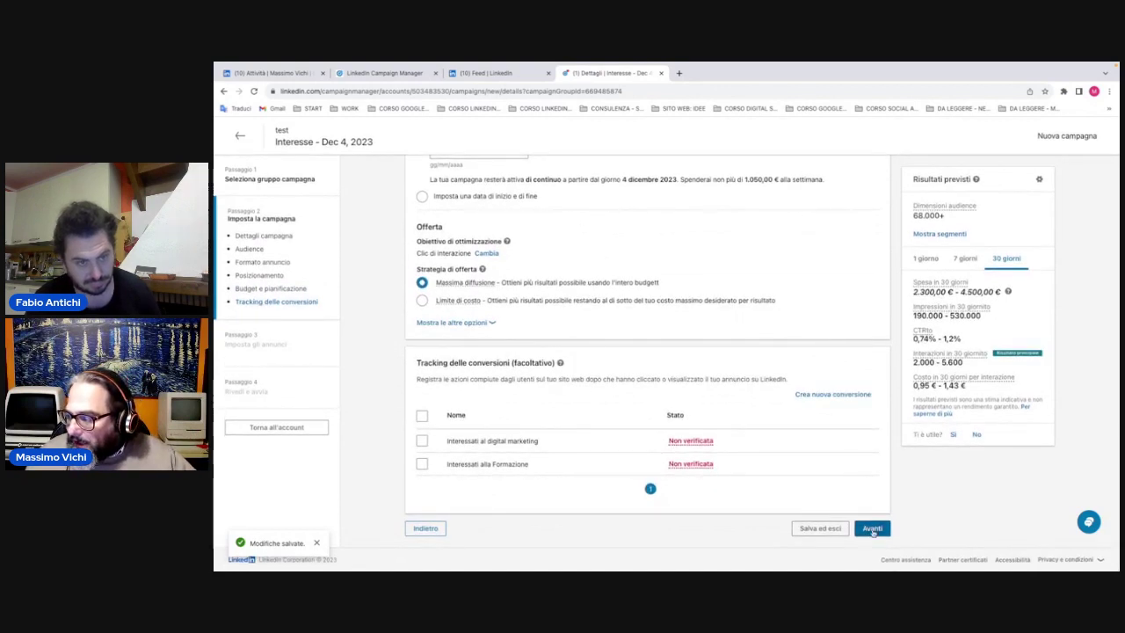
pyautogui.click(872, 530)
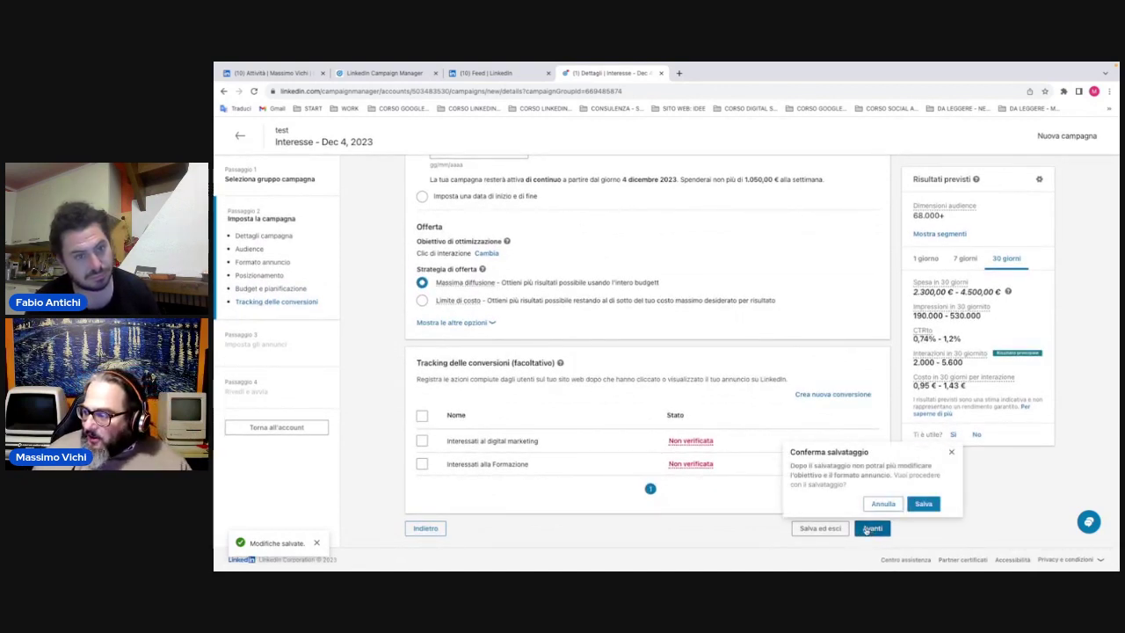
pyautogui.click(923, 503)
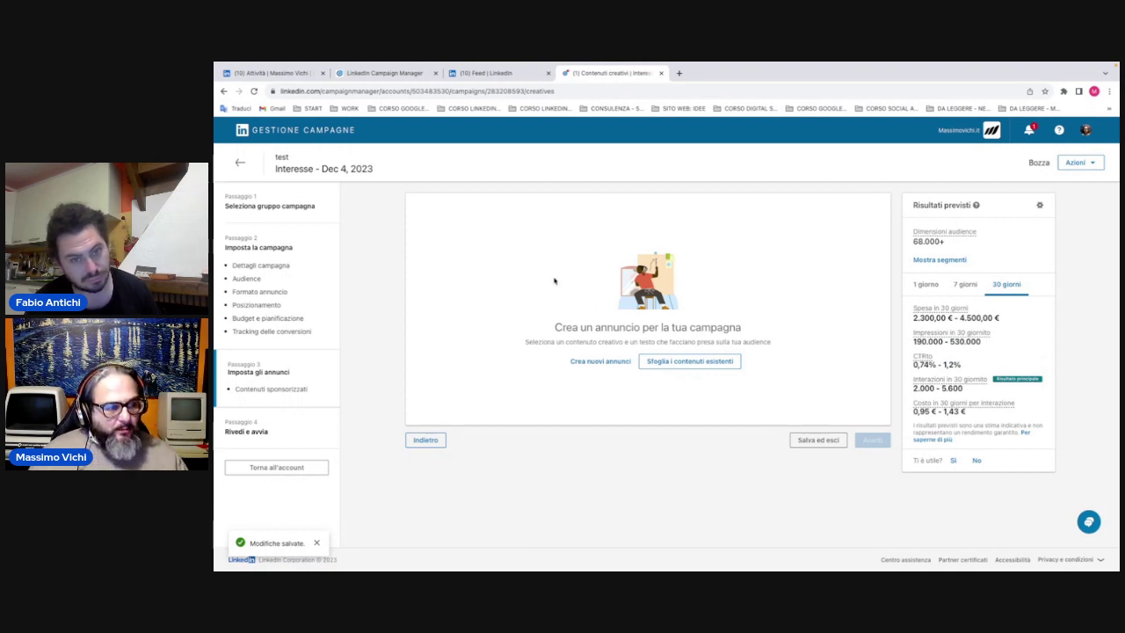
# - View the form for creating new image ads, leave it, and browse the existing content library instead
pyautogui.click(602, 362)
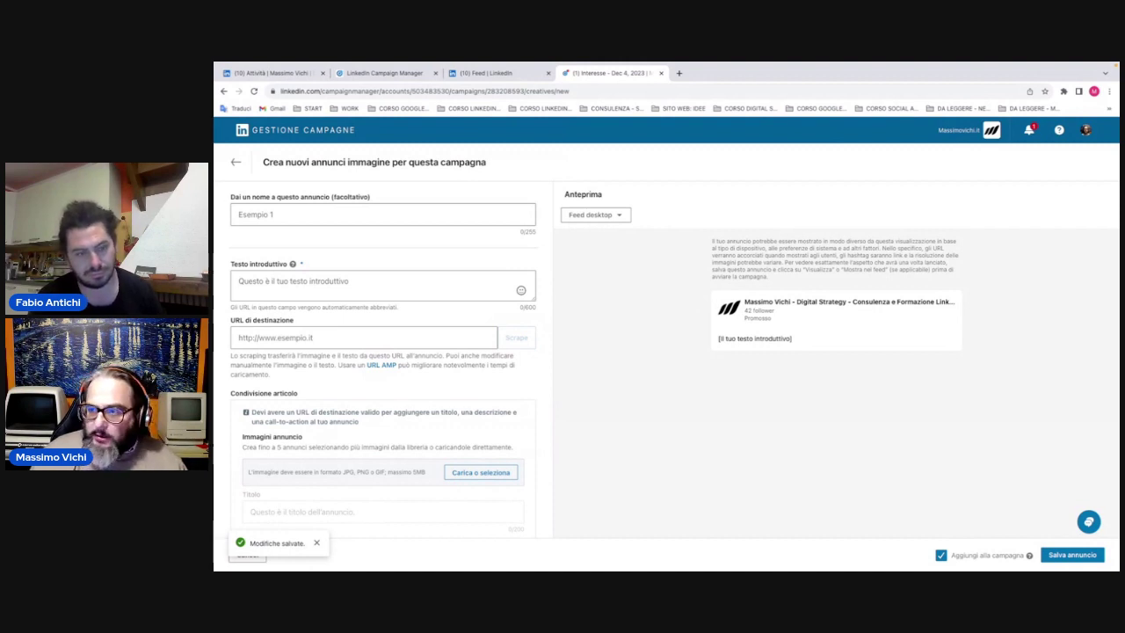
pyautogui.click(237, 164)
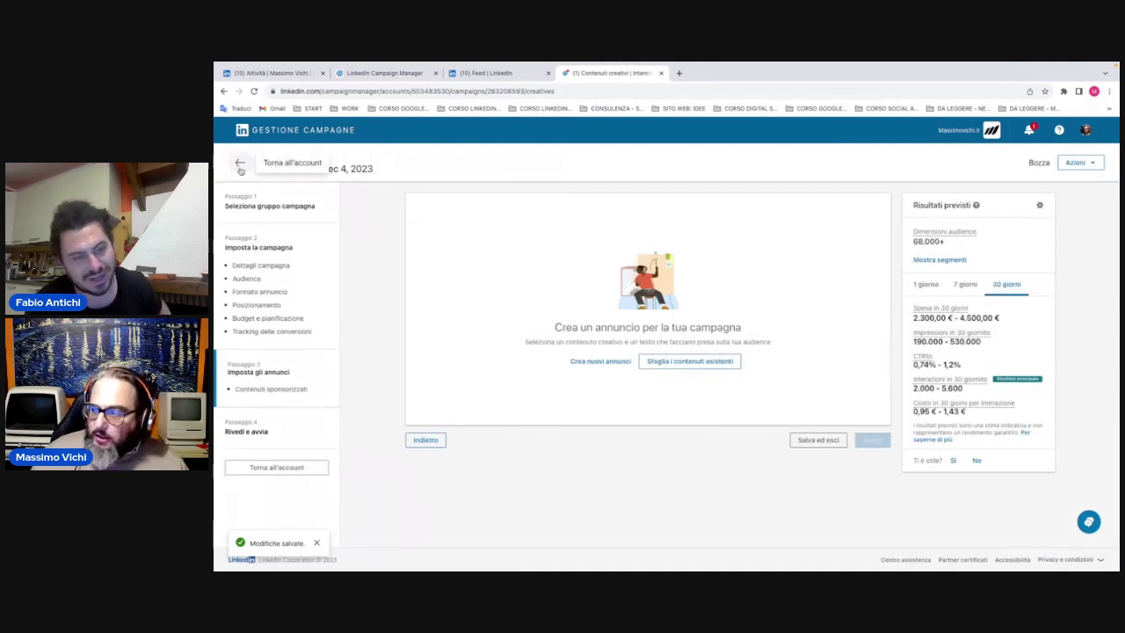
pyautogui.click(680, 362)
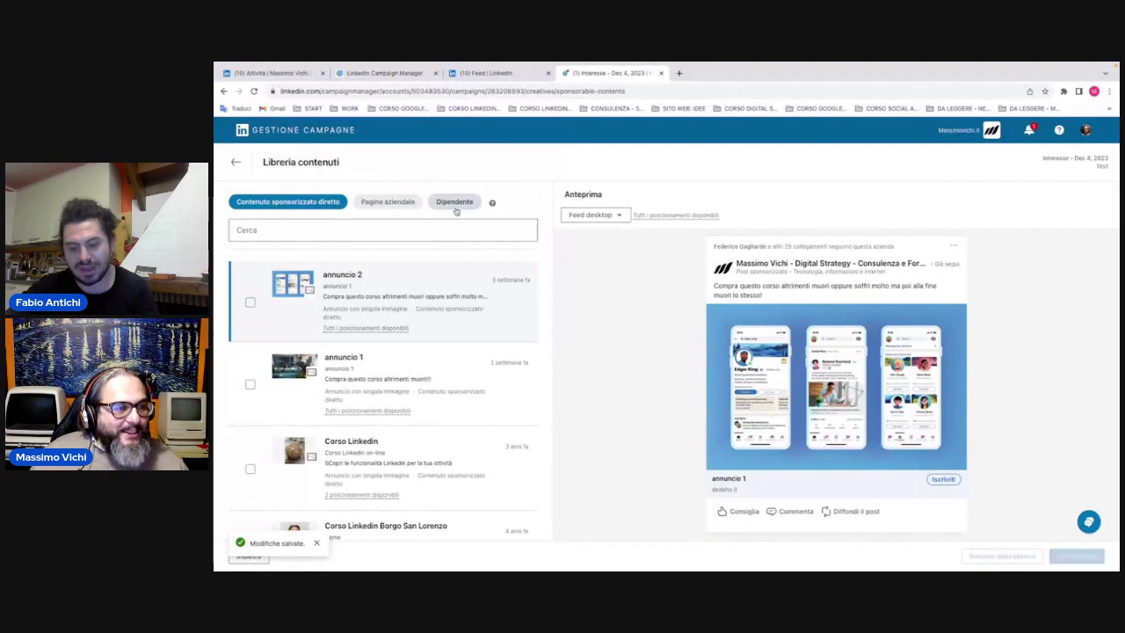
# - Switch the content library to employee posts and search by the employee's name to list that person's posts
pyautogui.click(455, 208)
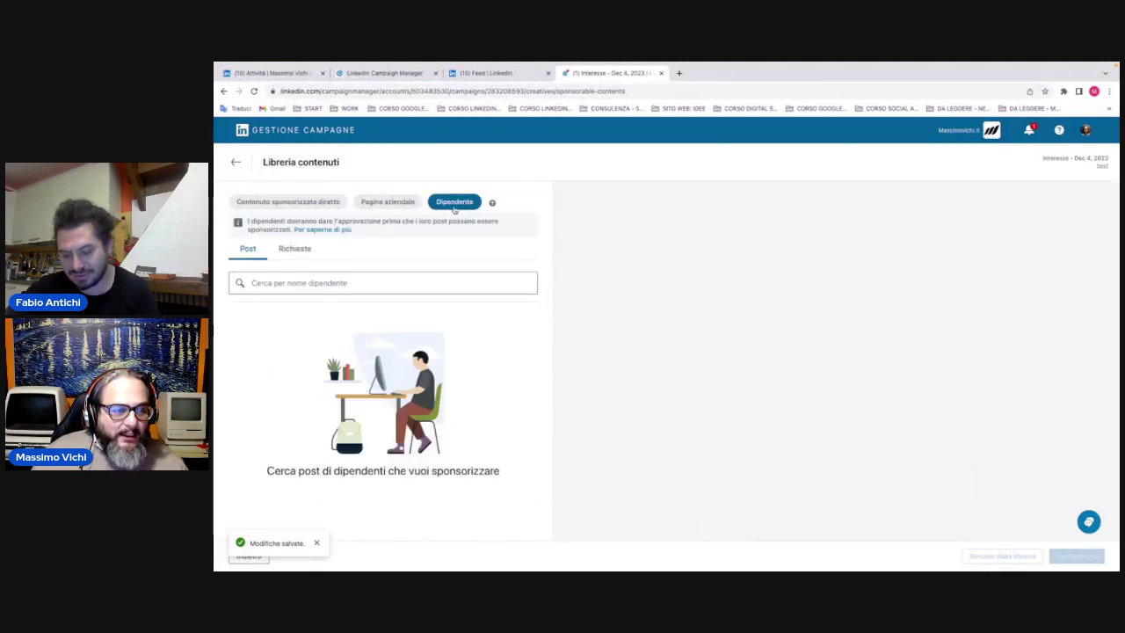
pyautogui.click(429, 283)
pyautogui.write('mass')
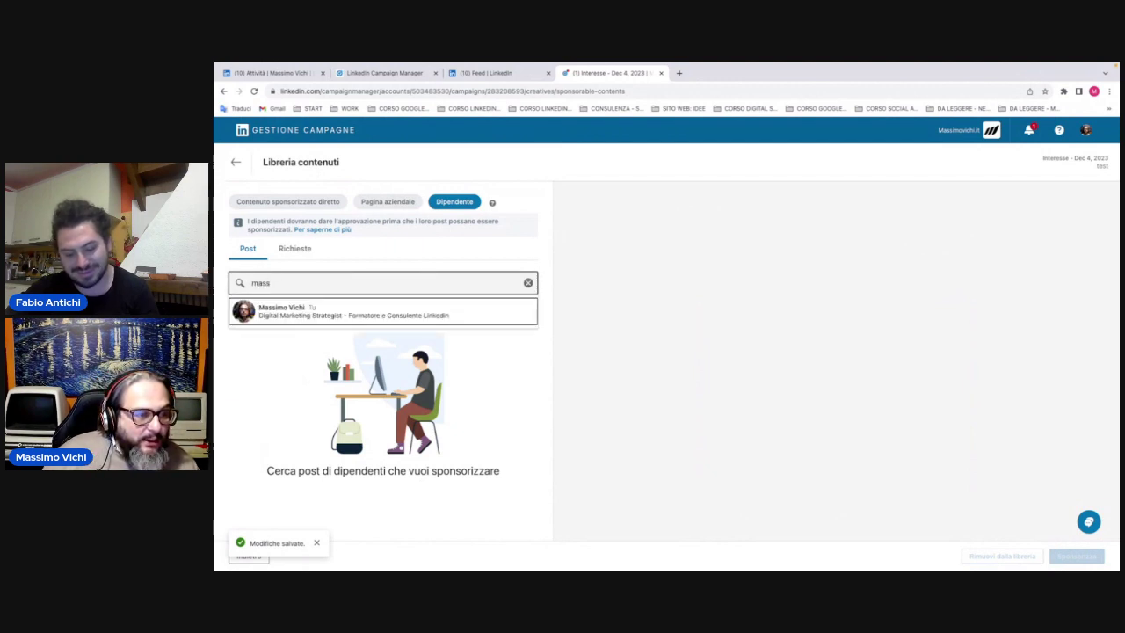
pyautogui.click(327, 314)
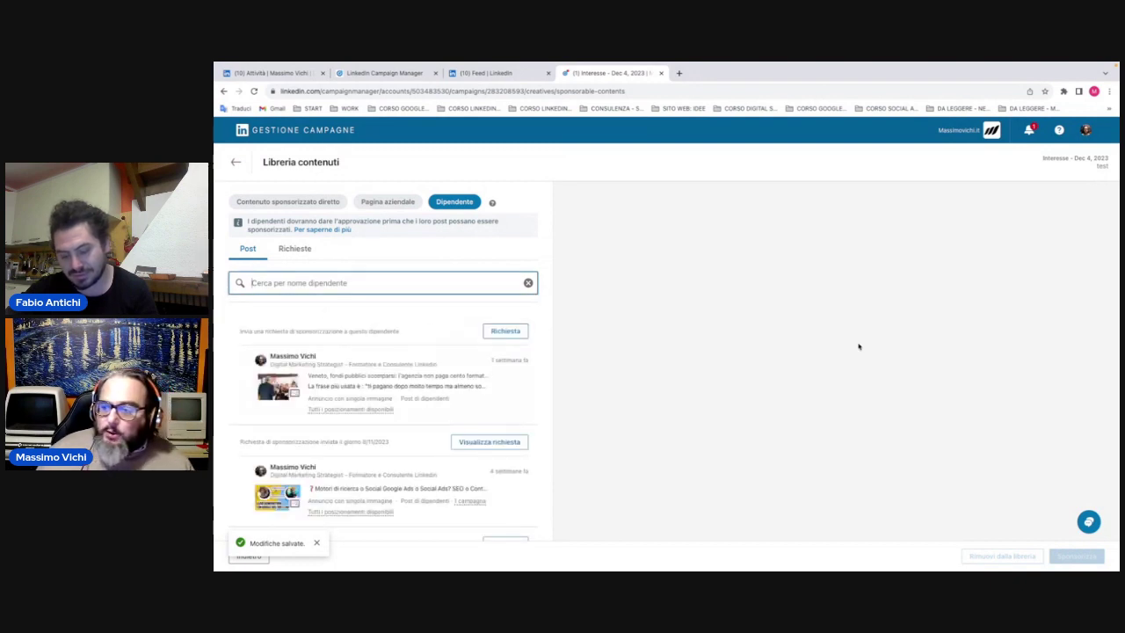
# - Send the employee a sponsorship request for the post "Un sito sta schedando gli utenti LinkedIn che postano a favore della Palestina"
pyautogui.scroll(-3, 422, 359)
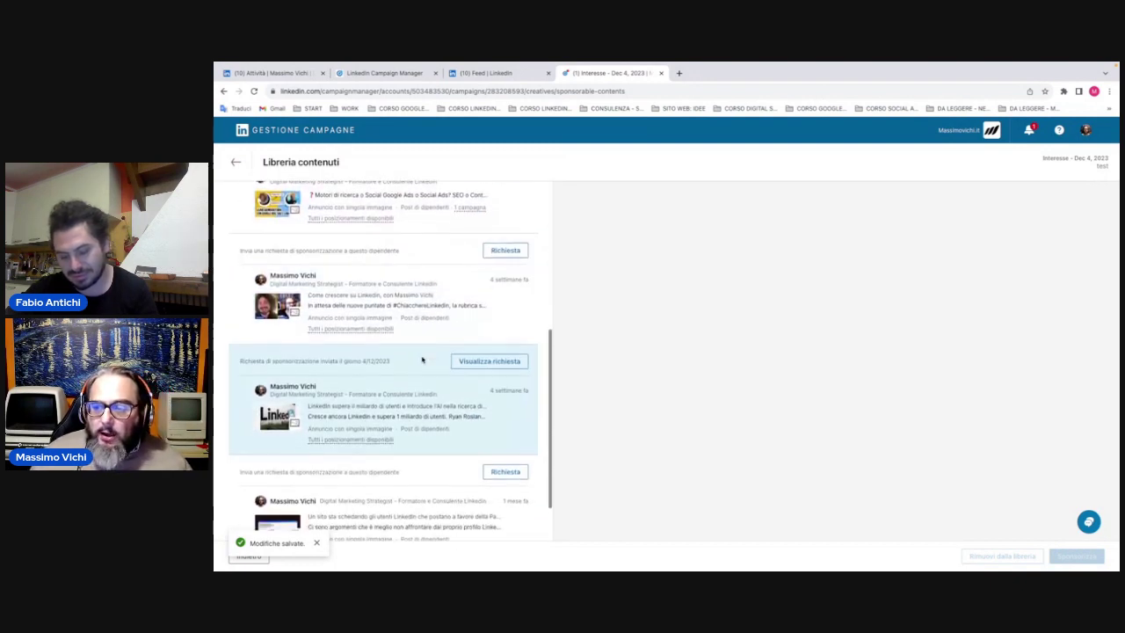
pyautogui.scroll(-1, 422, 360)
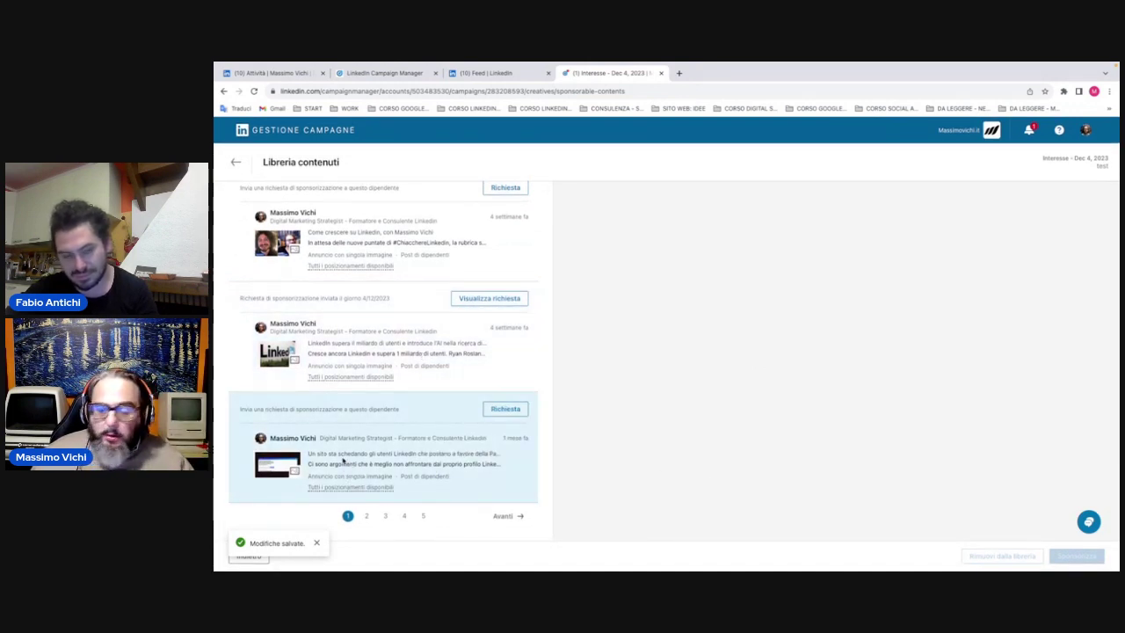
pyautogui.click(501, 410)
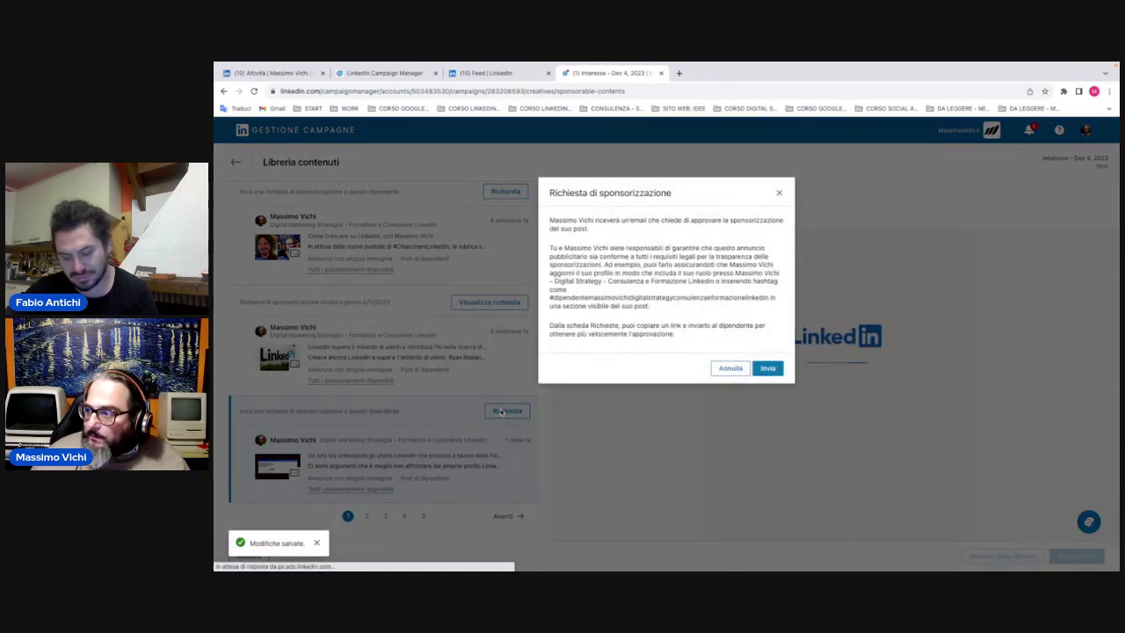
pyautogui.click(767, 367)
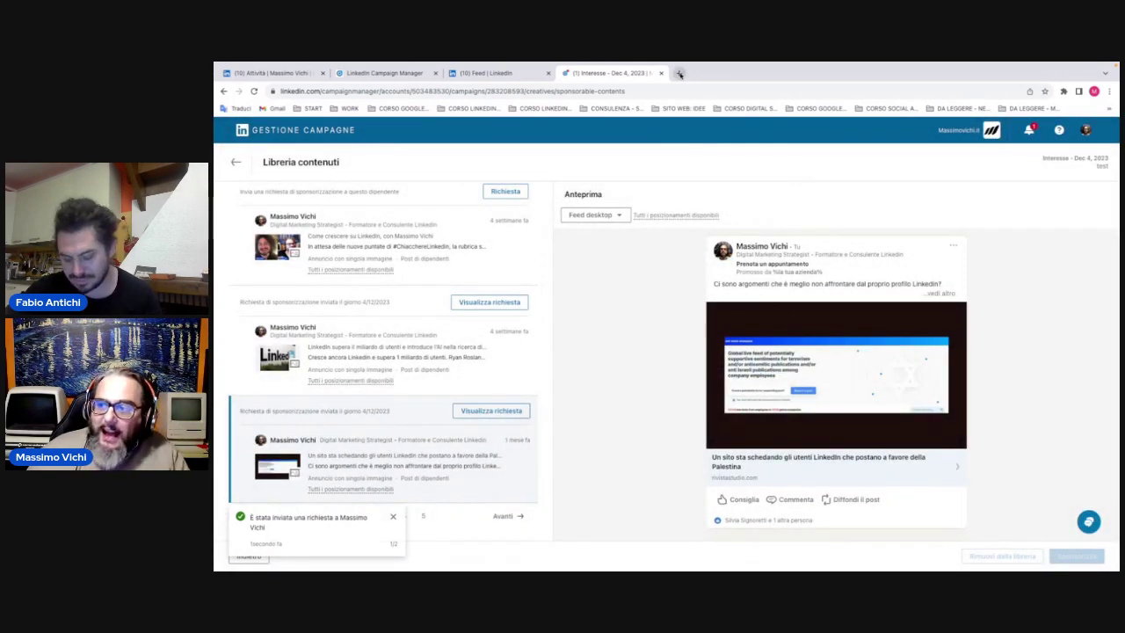
# - Open Gmail in a new browser tab and look through the inbox for the sponsorship request email
pyautogui.click(679, 74)
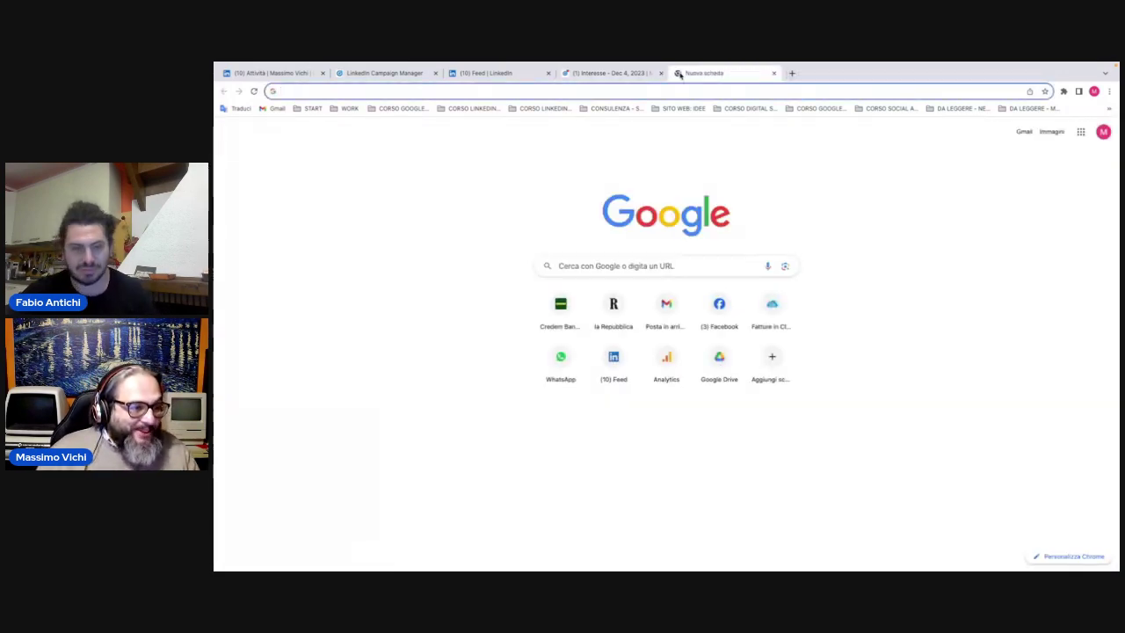
pyautogui.write('gmail')
pyautogui.press('Return')
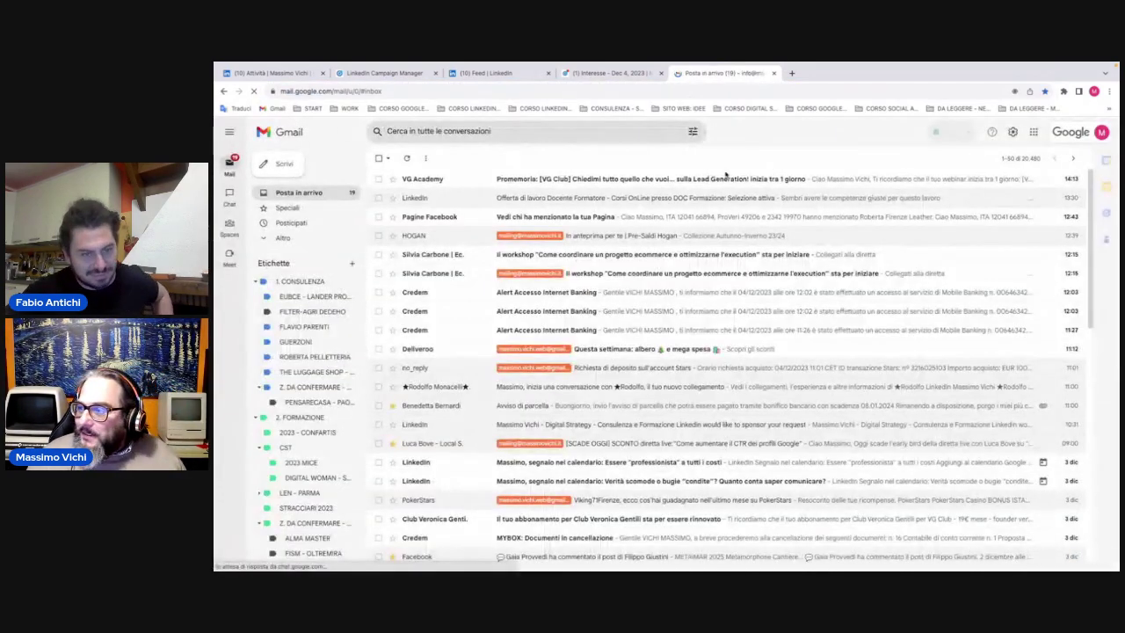
pyautogui.scroll(-1, 569, 228)
pyautogui.scroll(-1, 569, 229)
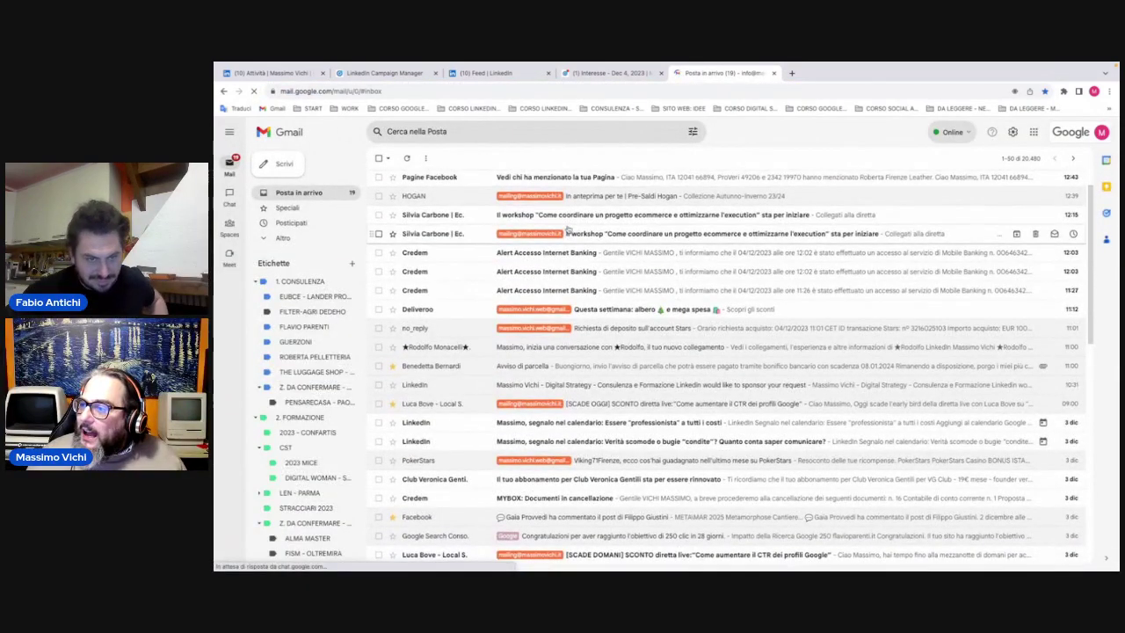
pyautogui.scroll(-1, 569, 227)
pyautogui.scroll(-5, 569, 228)
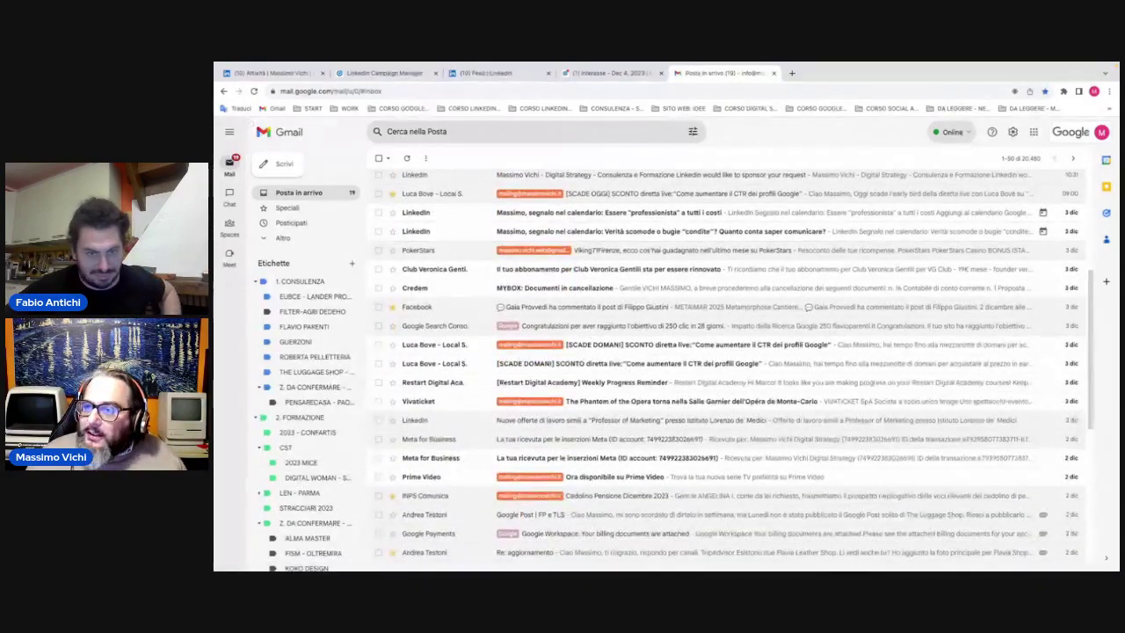
# - Leave the Gmail inbox and switch back to the LinkedIn feed
pyautogui.click(223, 91)
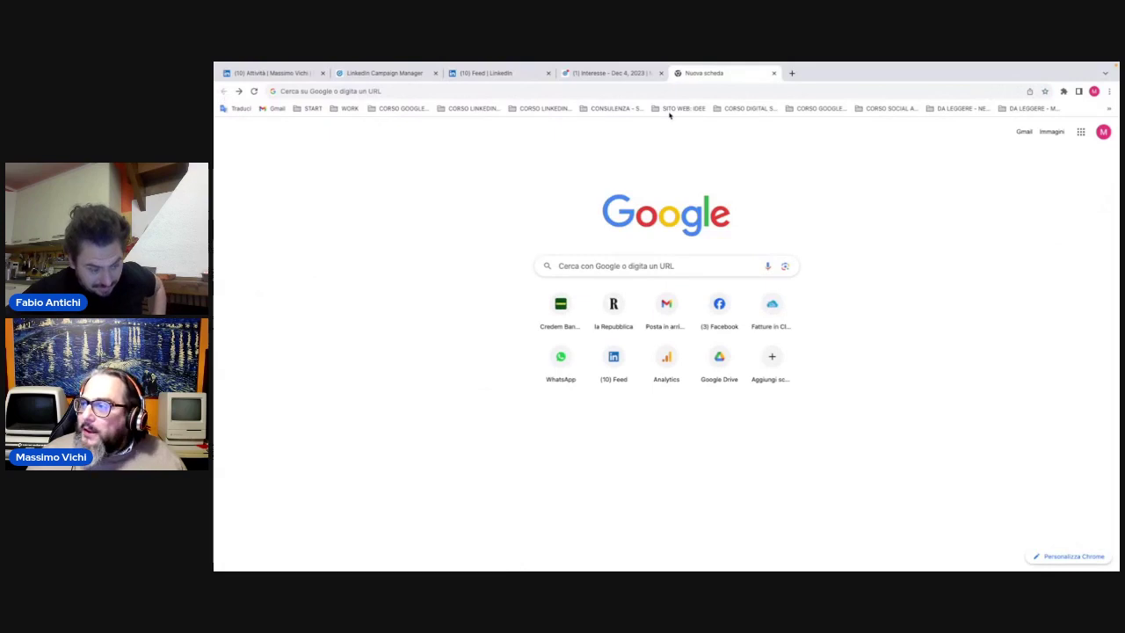
pyautogui.click(466, 73)
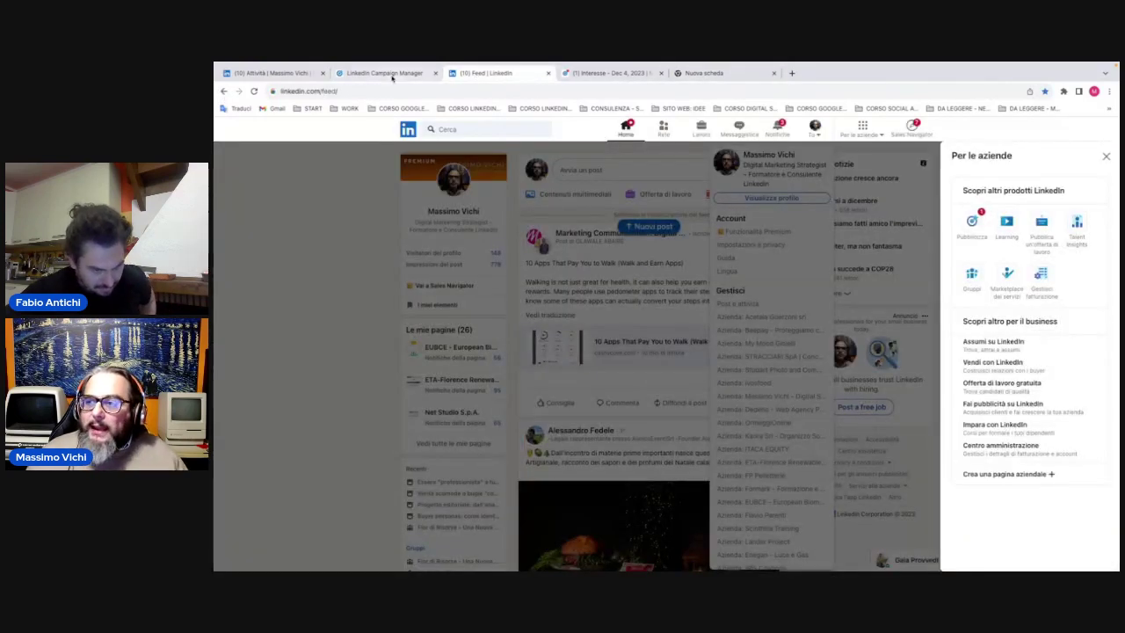
# - Return to the campaign's content library and review the preview of the post with the pending sponsorship request
pyautogui.click(390, 76)
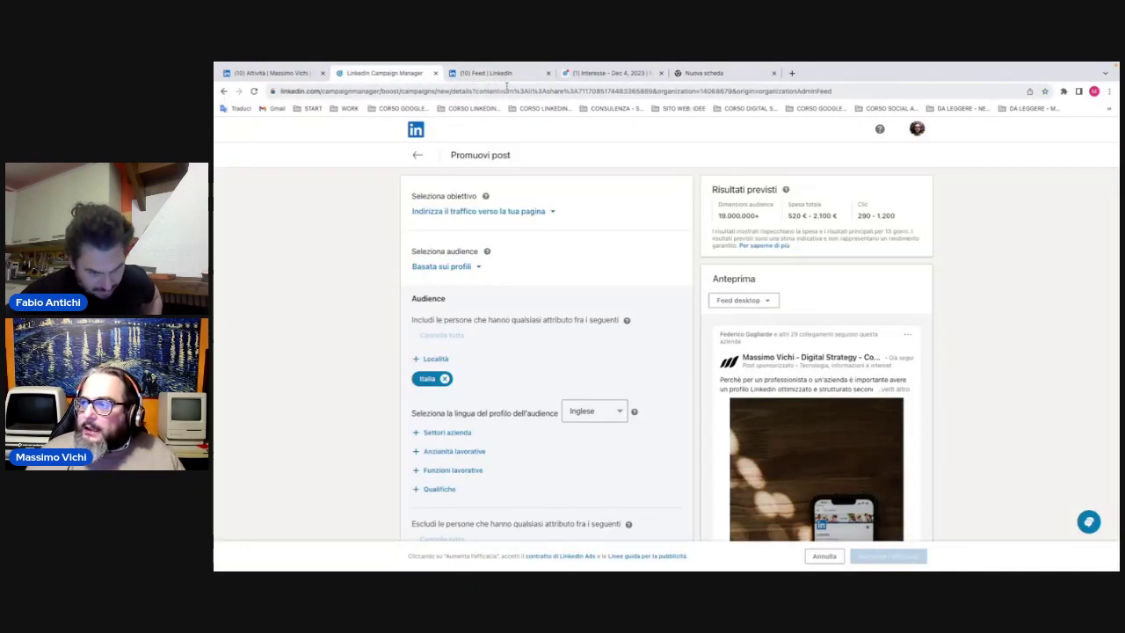
pyautogui.click(504, 75)
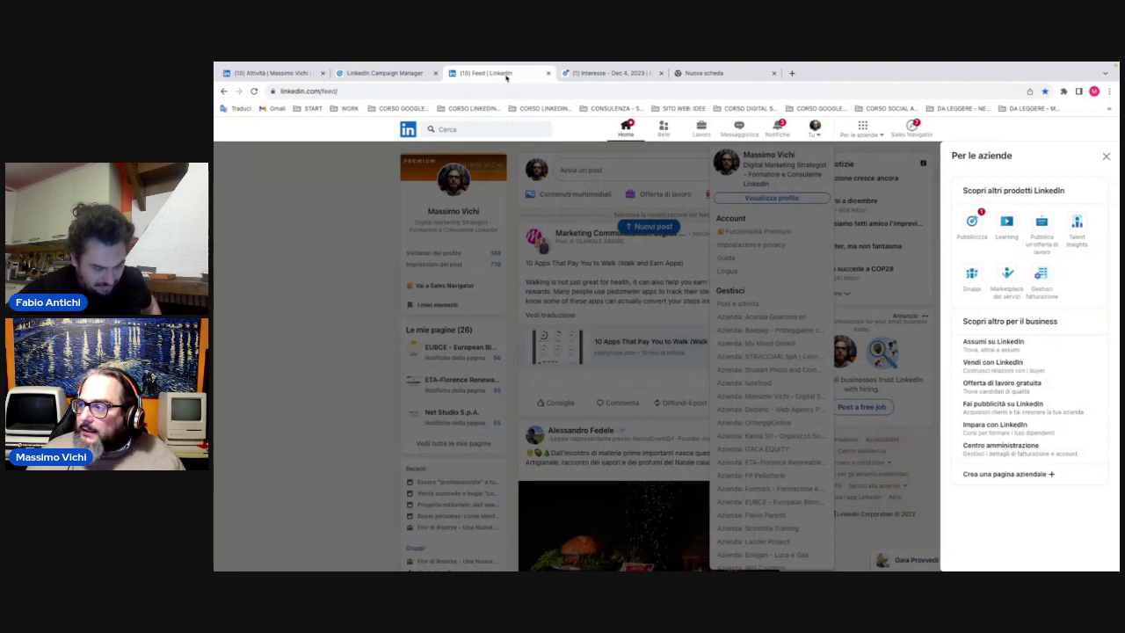
pyautogui.click(596, 77)
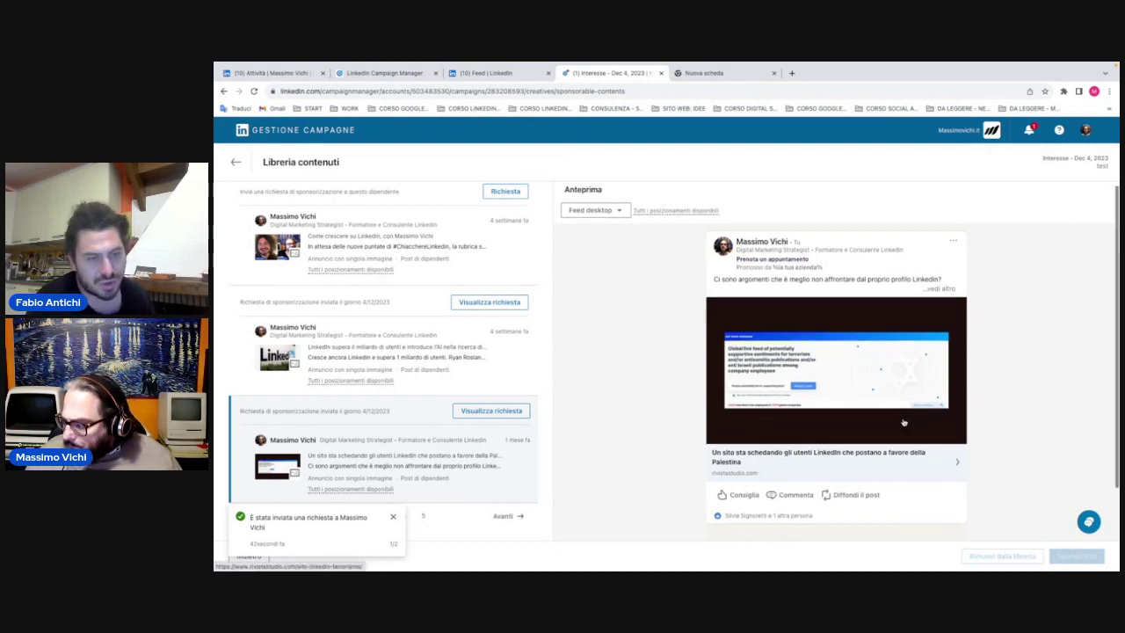
pyautogui.scroll(-1, 888, 413)
pyautogui.scroll(1, 904, 423)
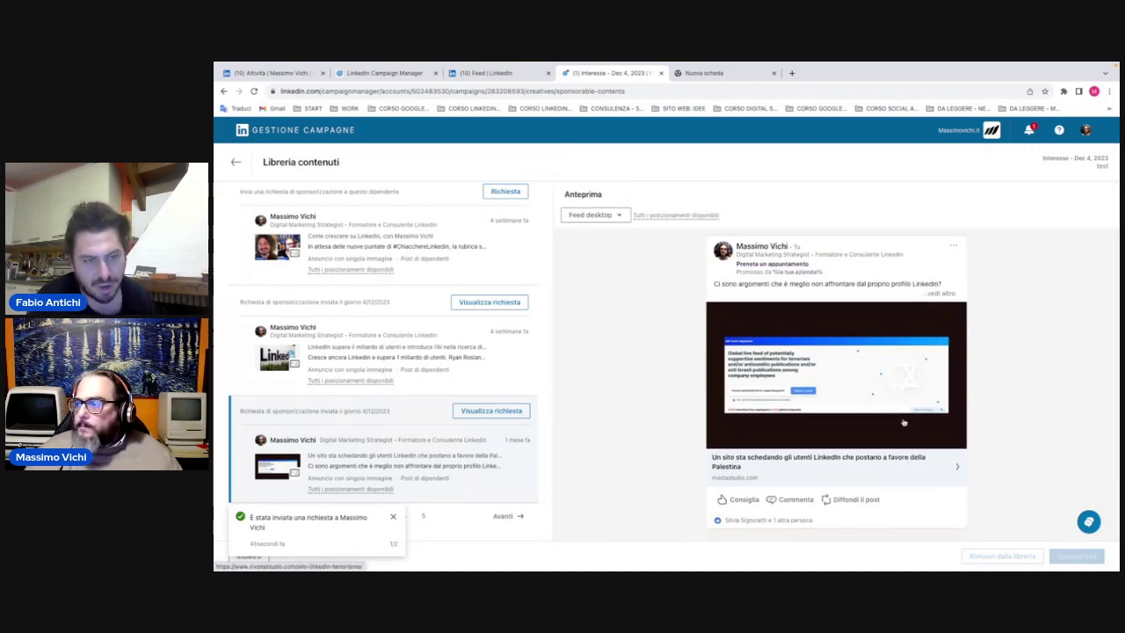
pyautogui.scroll(-1, 904, 423)
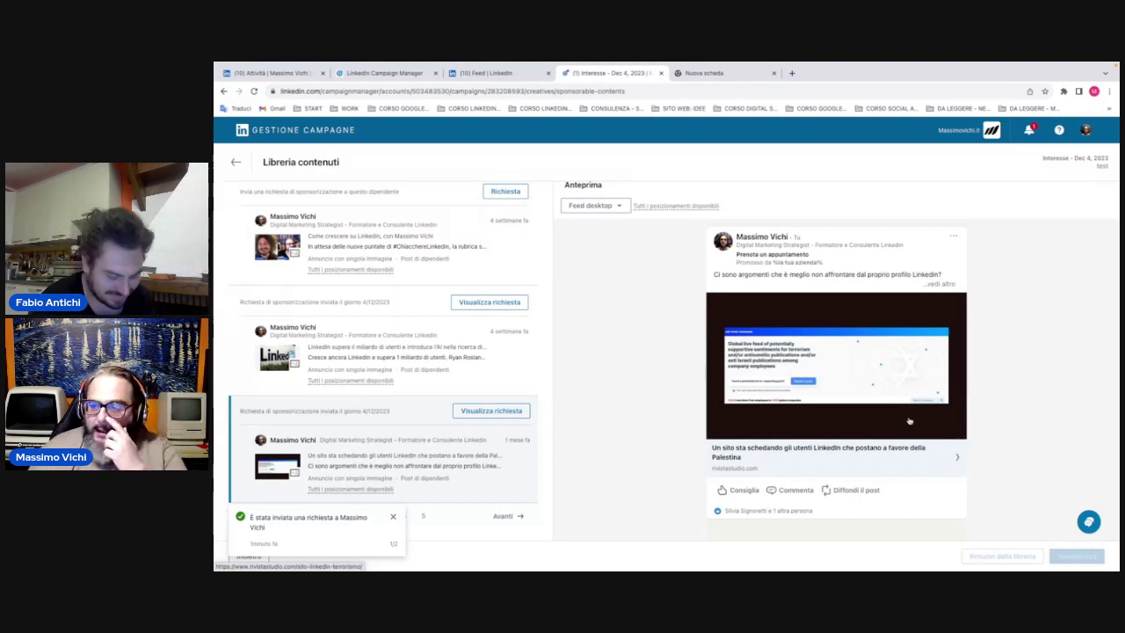
pyautogui.scroll(1, 603, 298)
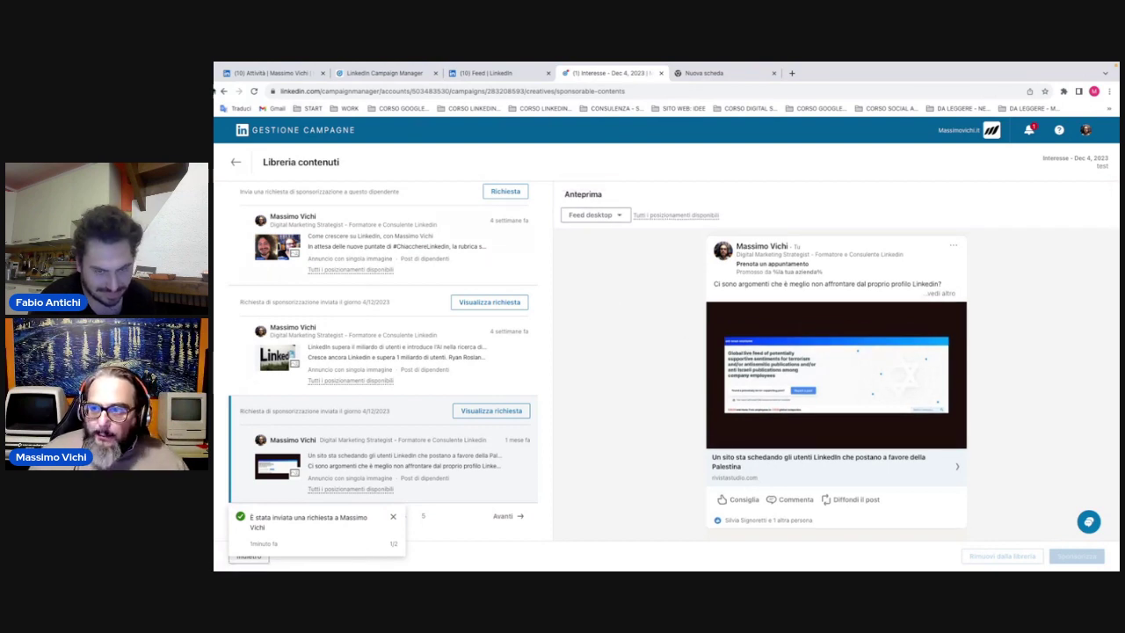
# - Leave the content library and the draft campaign's ad setup to return to the campaign list of the "test" group
pyautogui.click(224, 91)
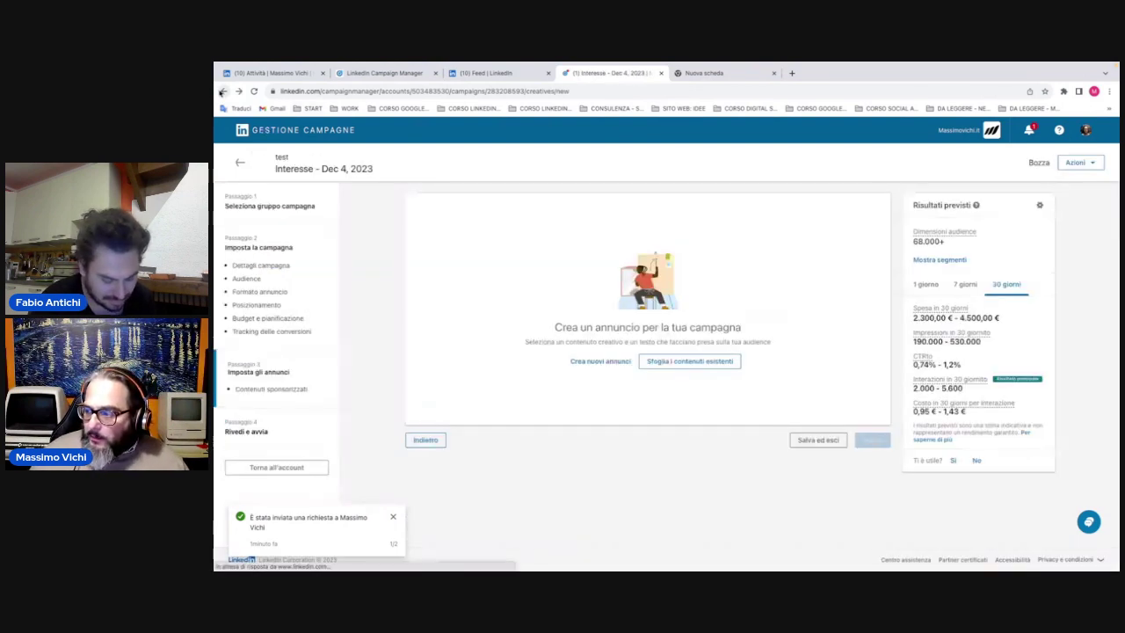
pyautogui.click(223, 91)
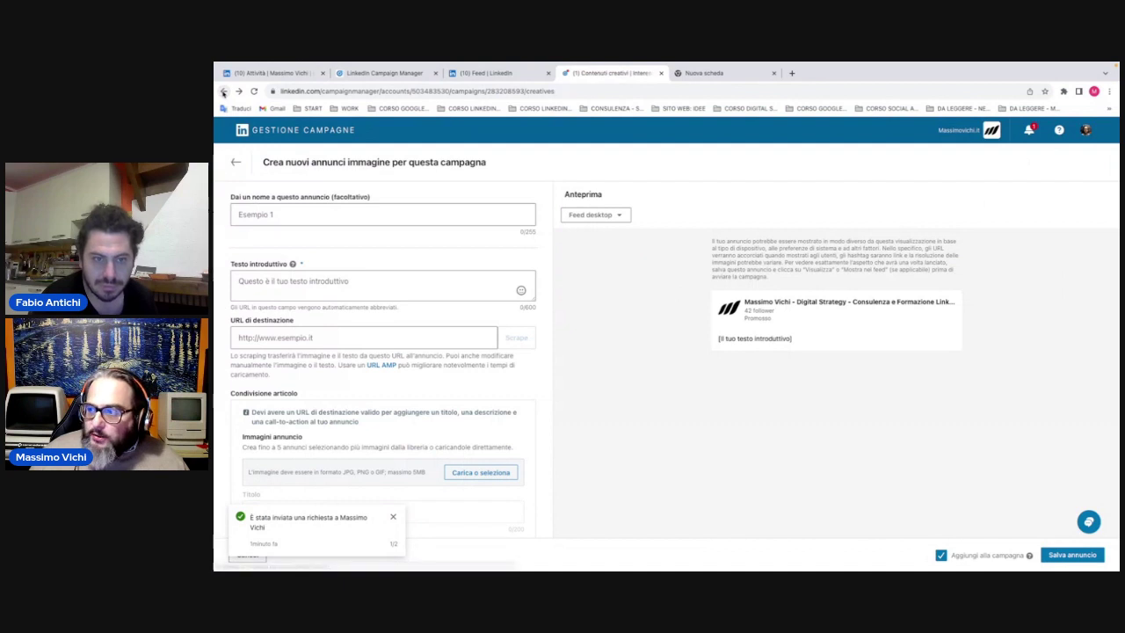
pyautogui.click(224, 92)
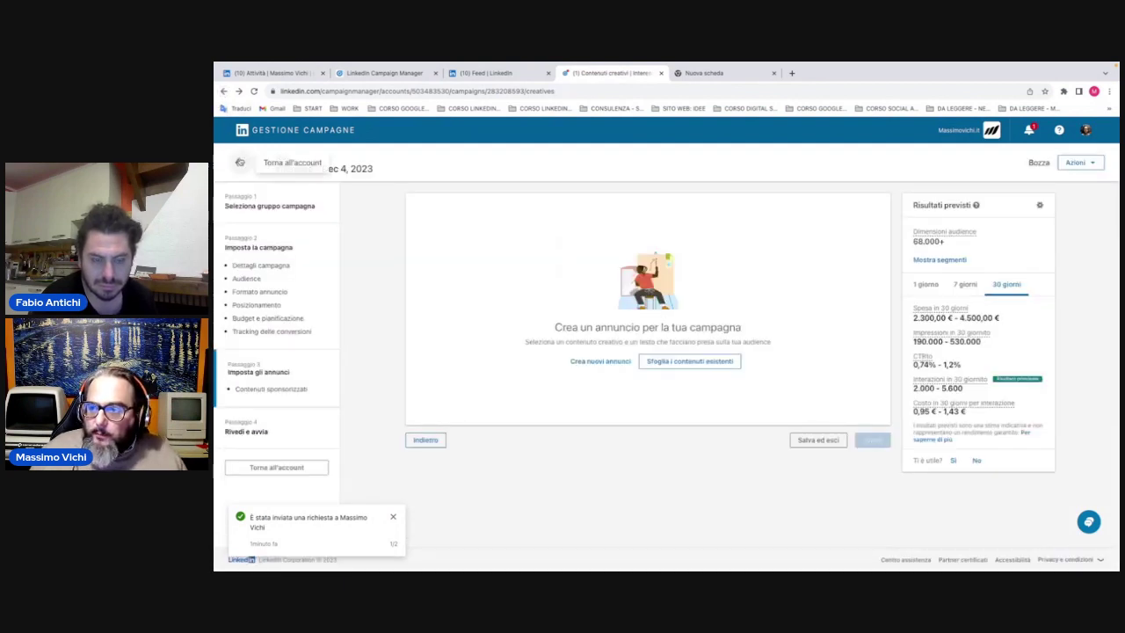
pyautogui.click(239, 162)
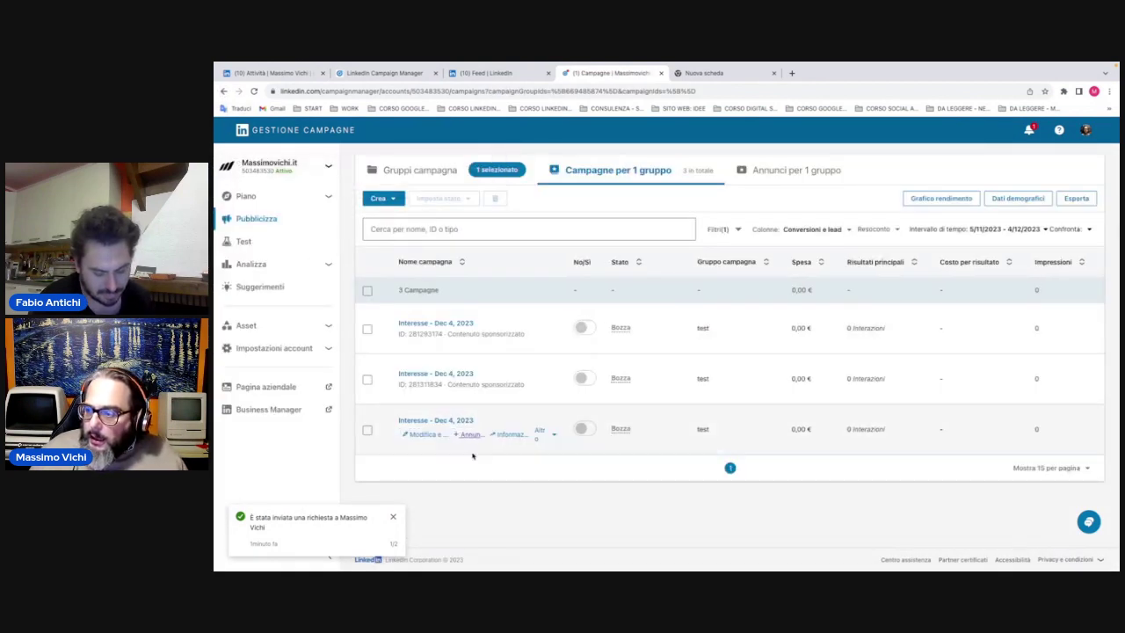
# - List the ads of the campaign "Interesse - Nov 8, 2023" in the Lead Generation course campaign group
pyautogui.click(418, 174)
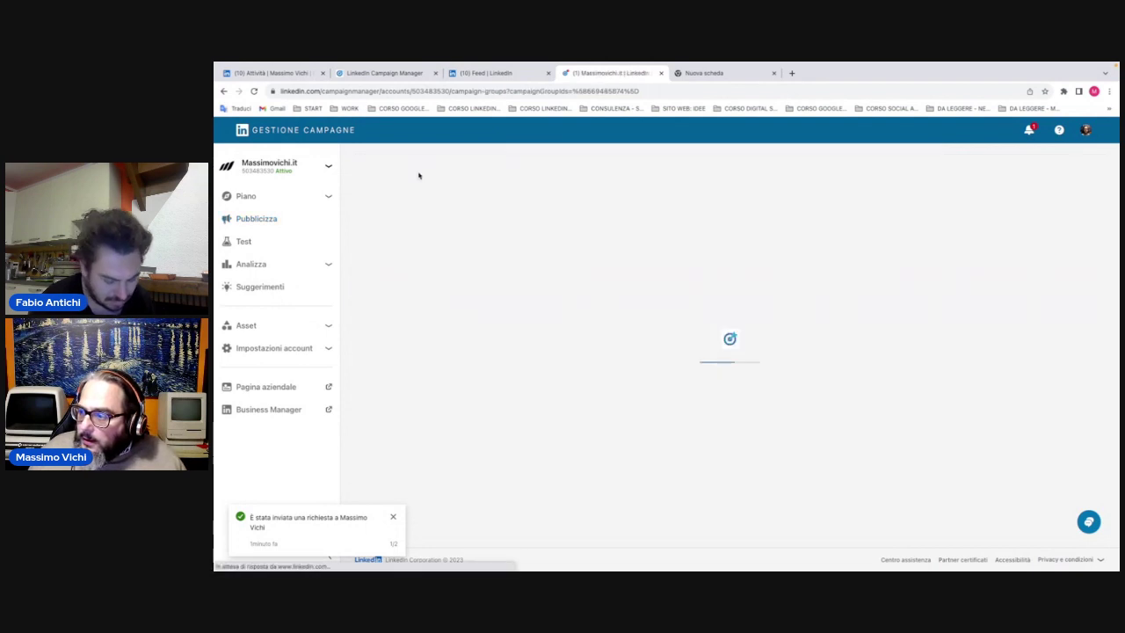
pyautogui.click(448, 426)
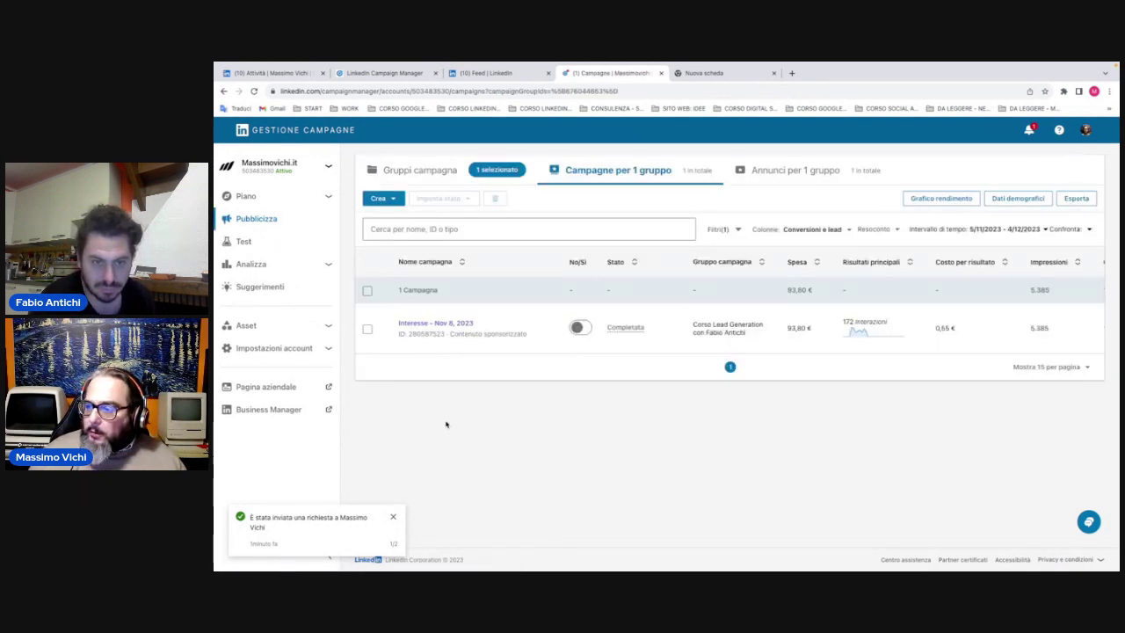
pyautogui.click(446, 323)
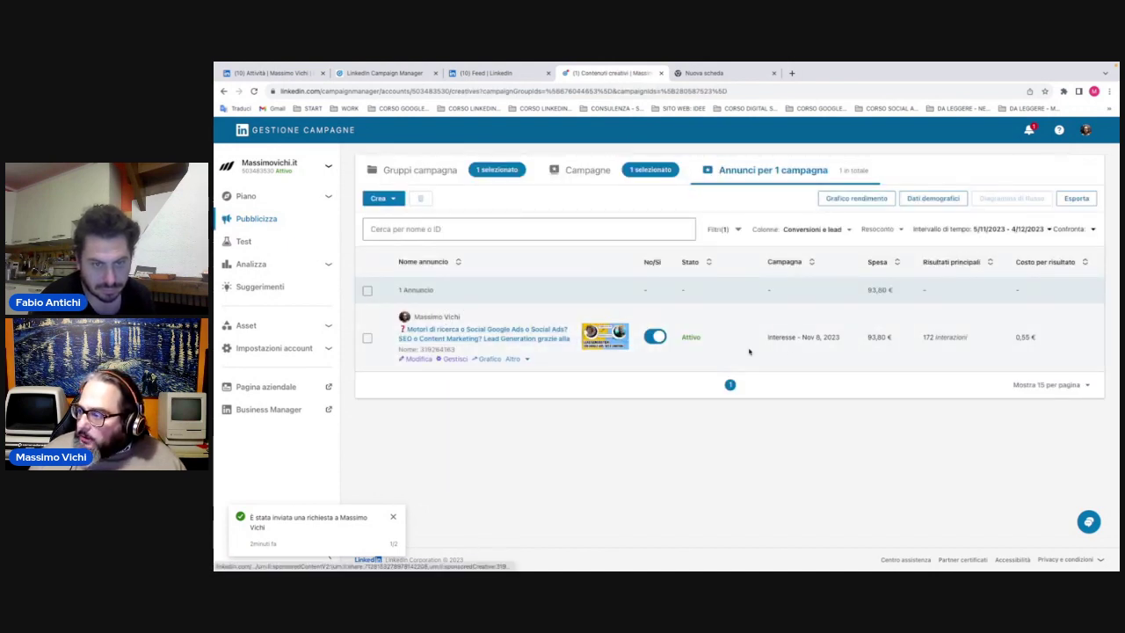
# - Open the sponsored post behind the campaign's ad and examine its promotion line, text, reactions and comments
pyautogui.click(539, 338)
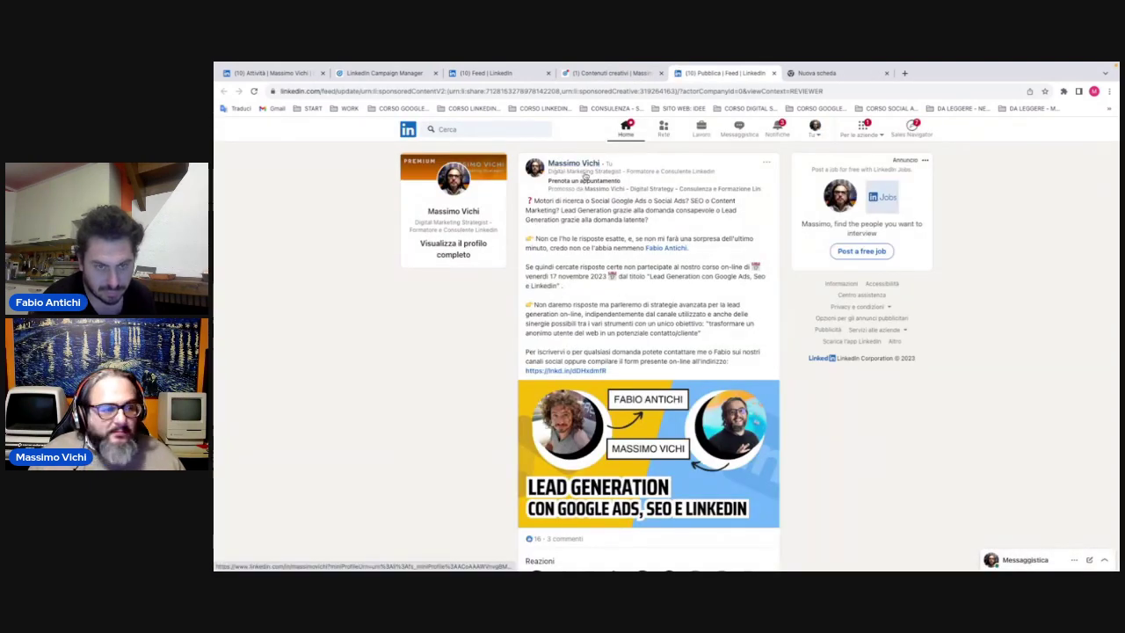
pyautogui.scroll(-2, 585, 255)
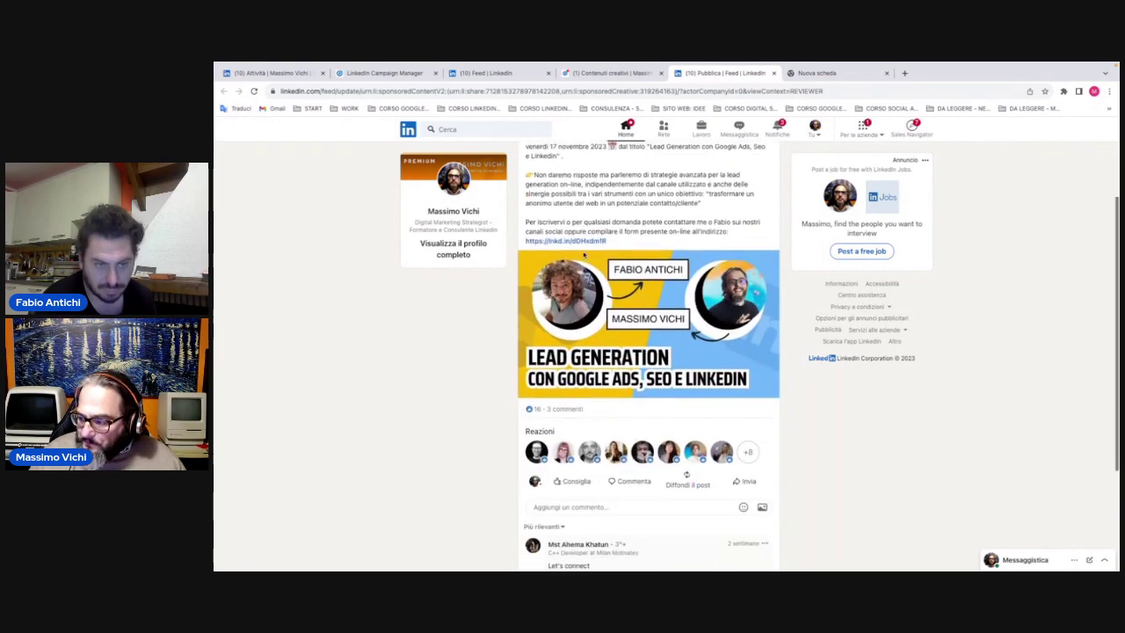
pyautogui.scroll(-3, 585, 255)
pyautogui.scroll(5, 584, 253)
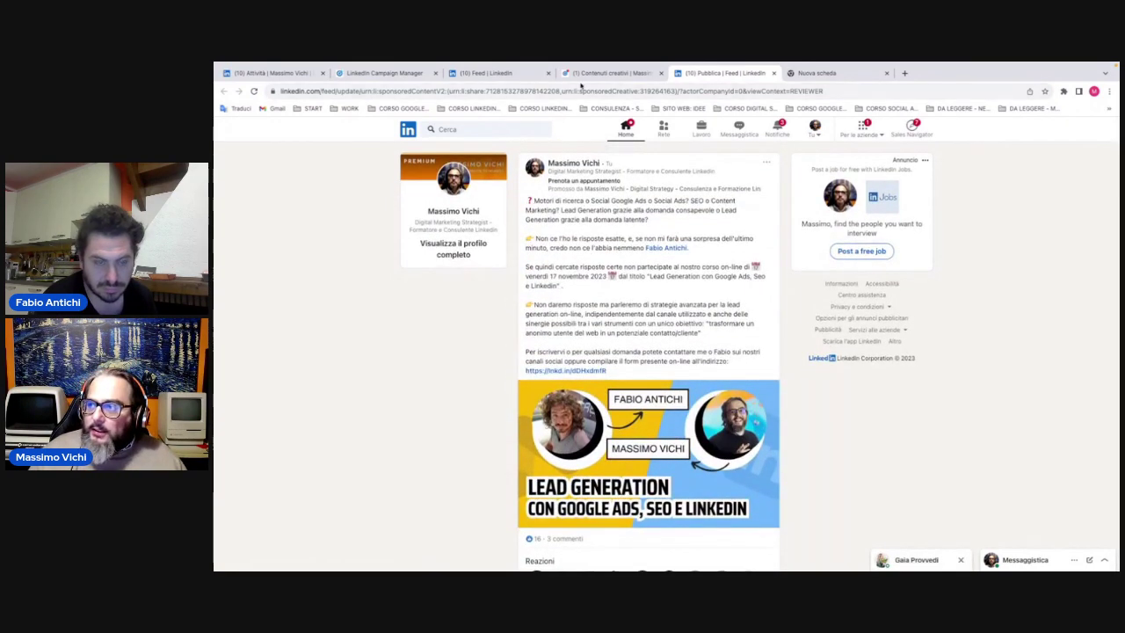
# - From the ad's edit page in the campaign, show the post in the feed and examine how it can be commented on as the company
pyautogui.click(613, 73)
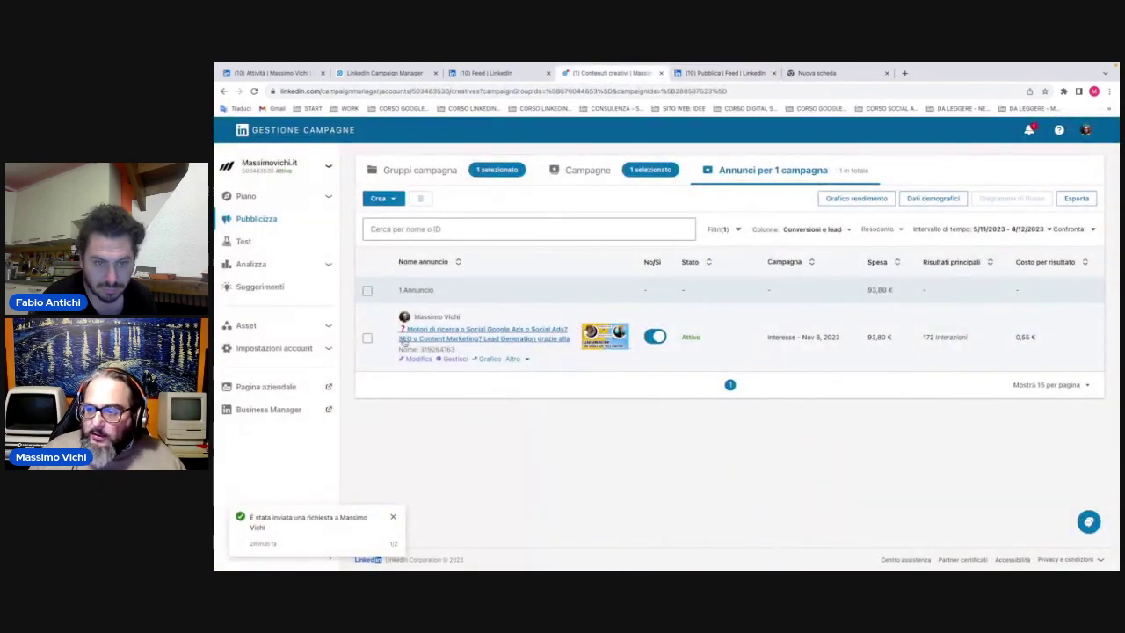
pyautogui.click(420, 360)
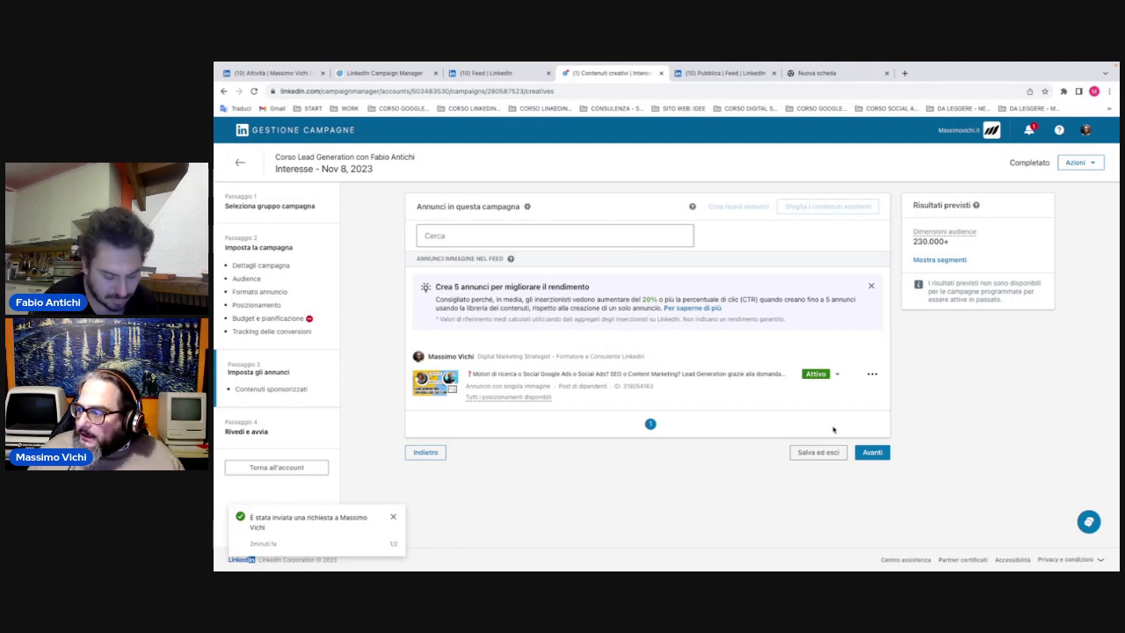
pyautogui.click(872, 376)
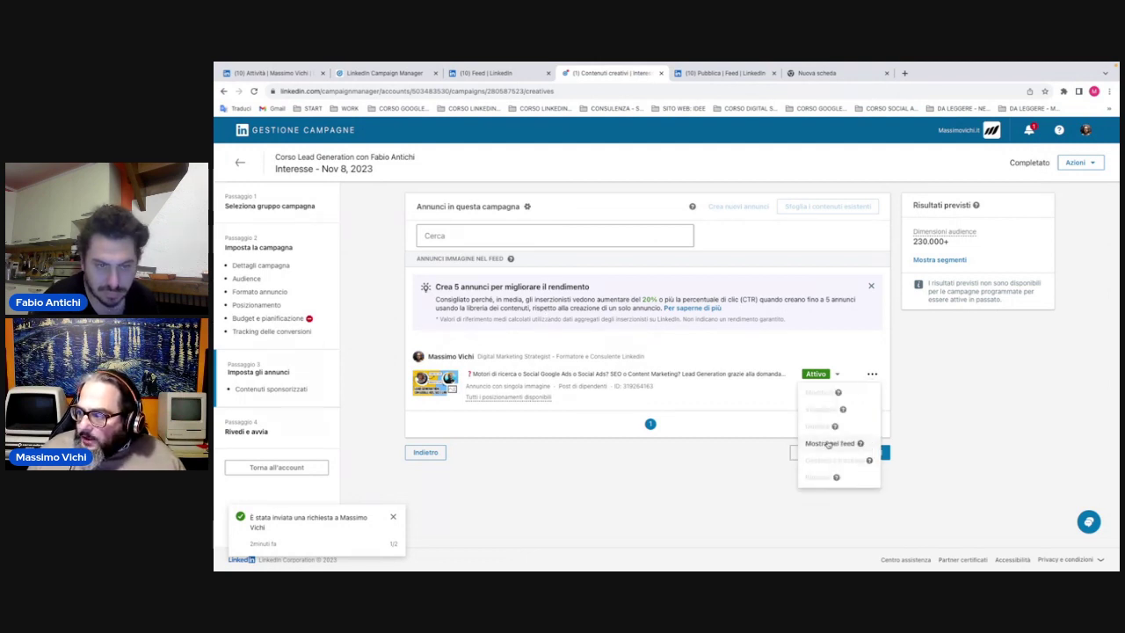
pyautogui.click(830, 443)
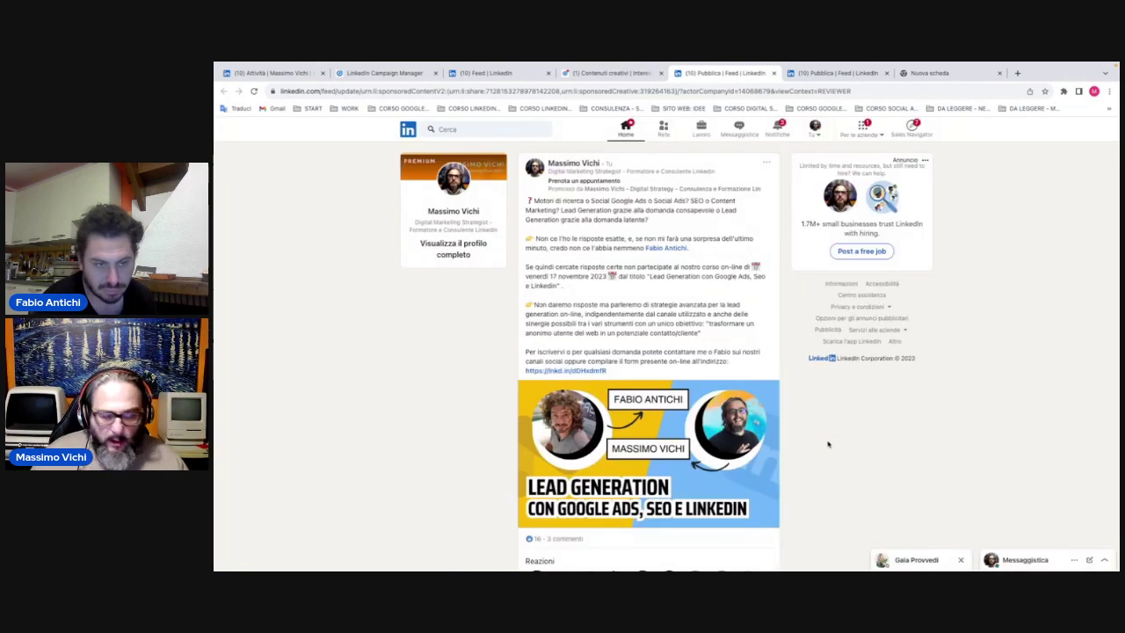
pyautogui.scroll(-1, 625, 419)
pyautogui.scroll(-3, 625, 418)
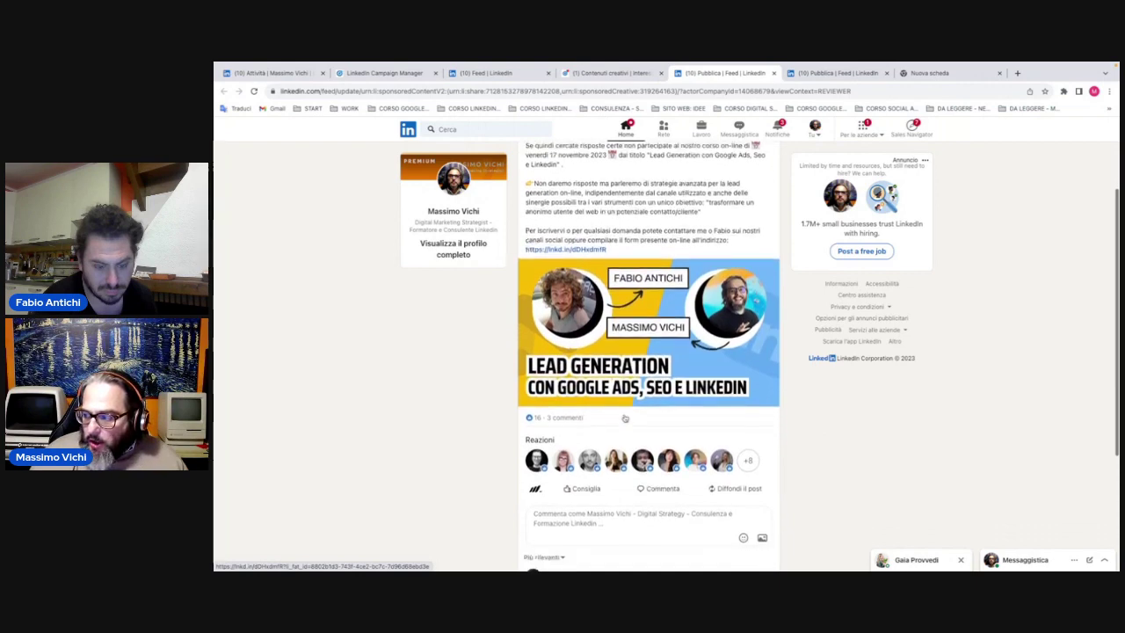
pyautogui.scroll(3, 625, 418)
pyautogui.scroll(-4, 629, 404)
pyautogui.scroll(3, 629, 405)
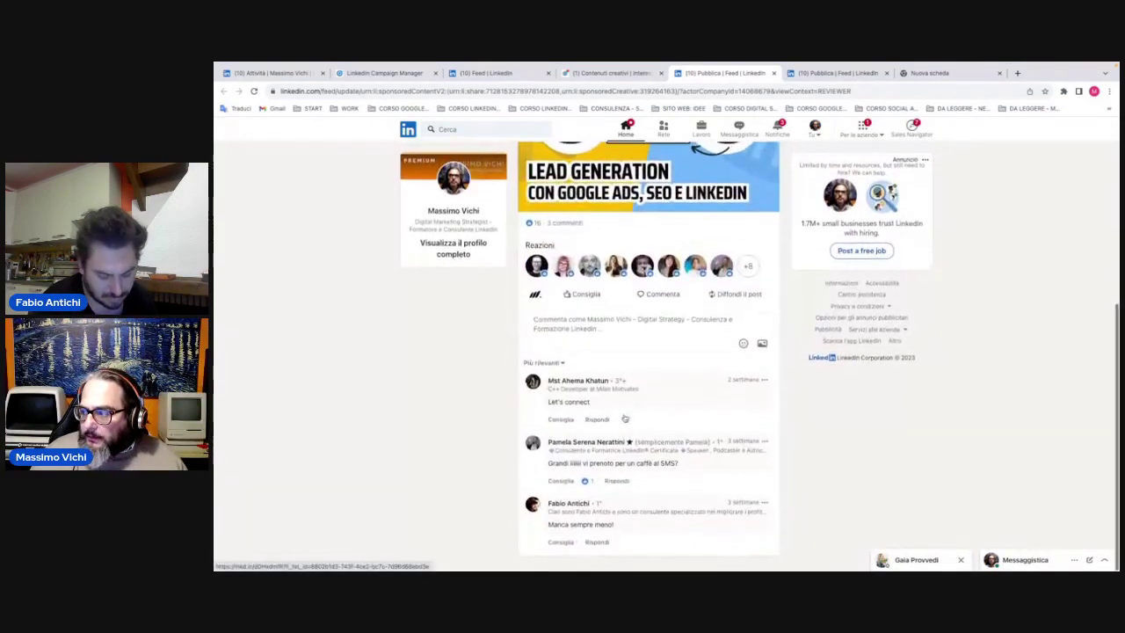
pyautogui.scroll(2, 630, 404)
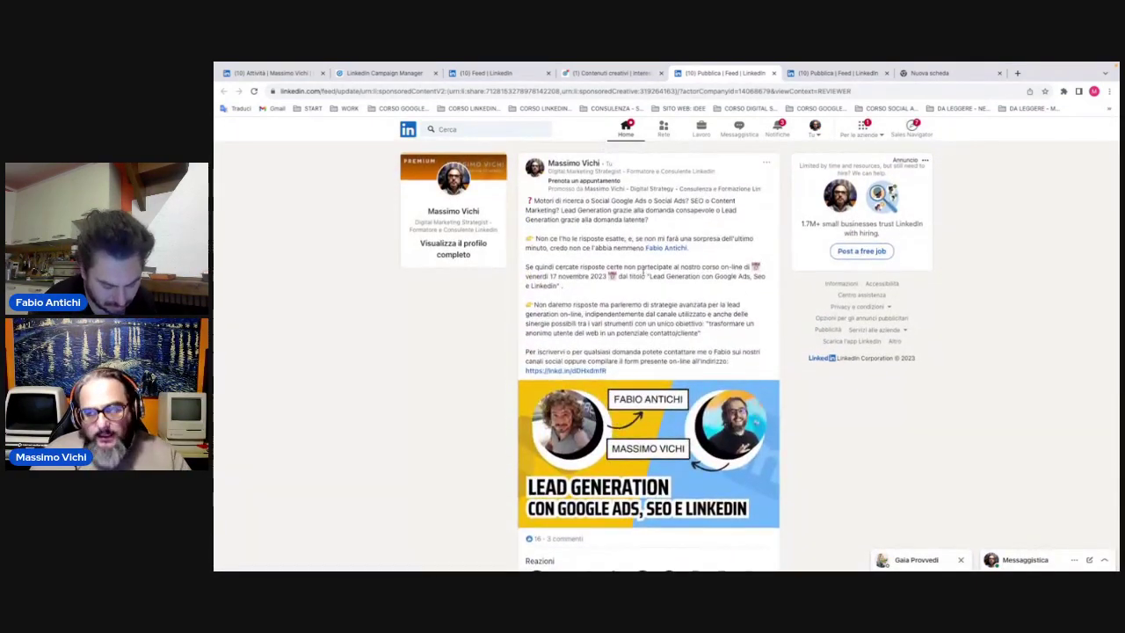
# - Find the Lead Generation post in the profile's recent activity and open its post statistics
pyautogui.click(270, 74)
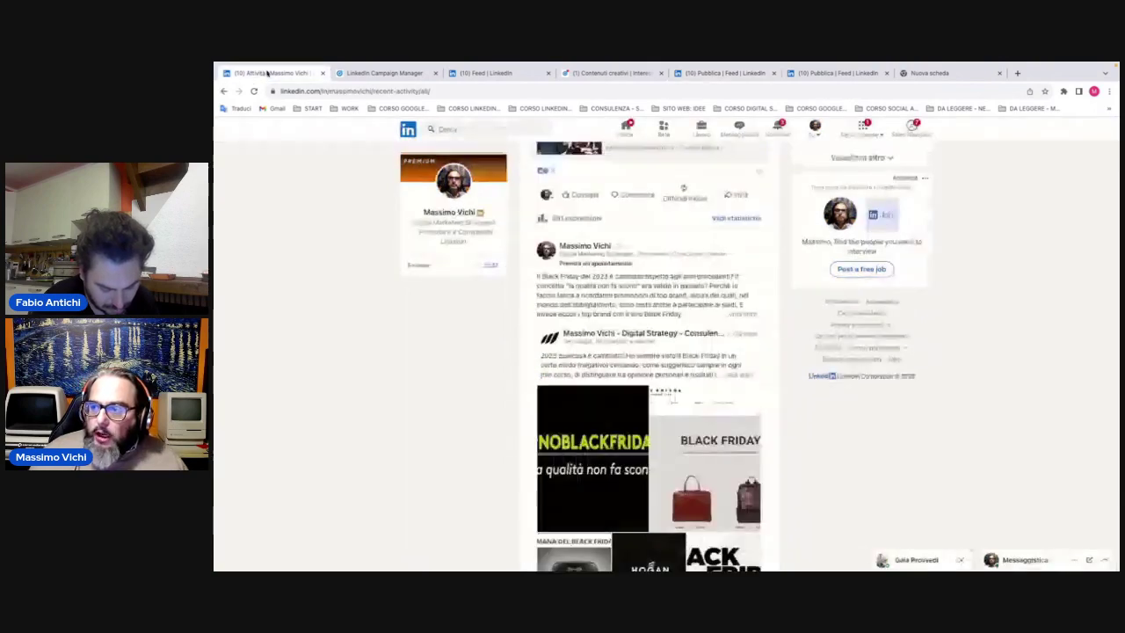
pyautogui.scroll(-10, 588, 257)
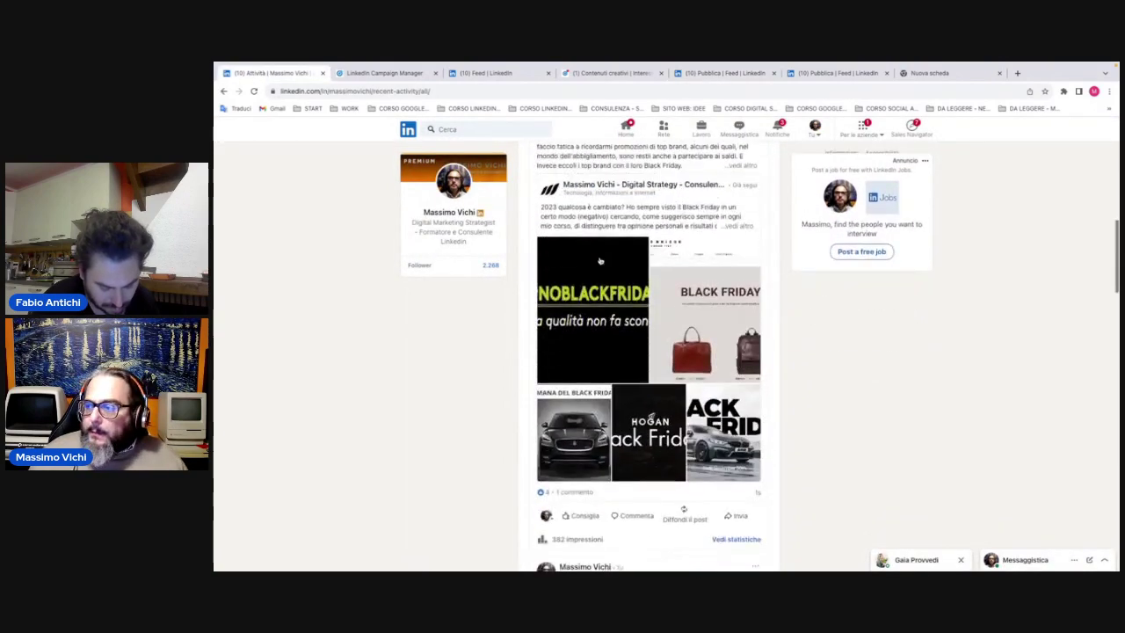
pyautogui.scroll(-3, 600, 260)
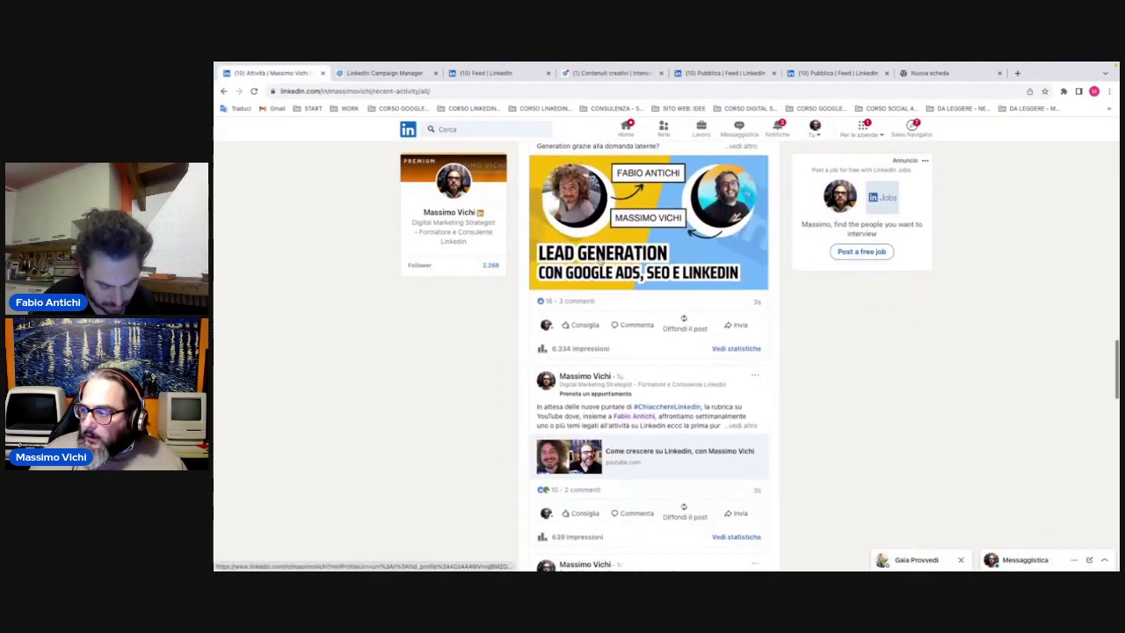
pyautogui.click(578, 263)
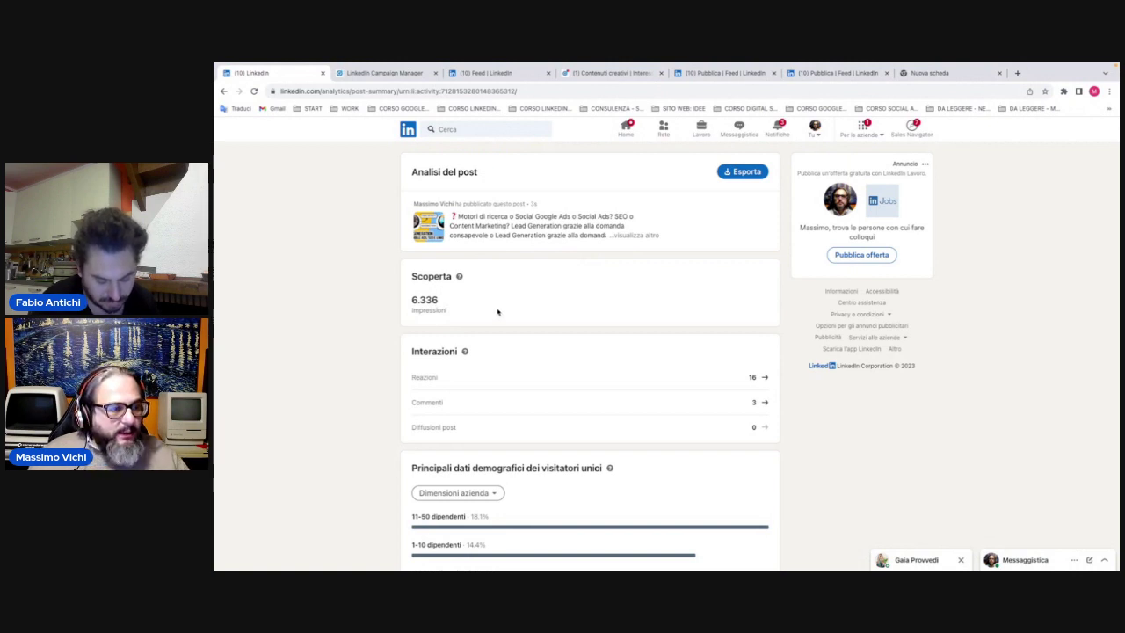
# - Go back from the post statistics to Campaign Manager and return to the list showing the campaign "Interesse - Nov 8, 2023"
pyautogui.click(395, 73)
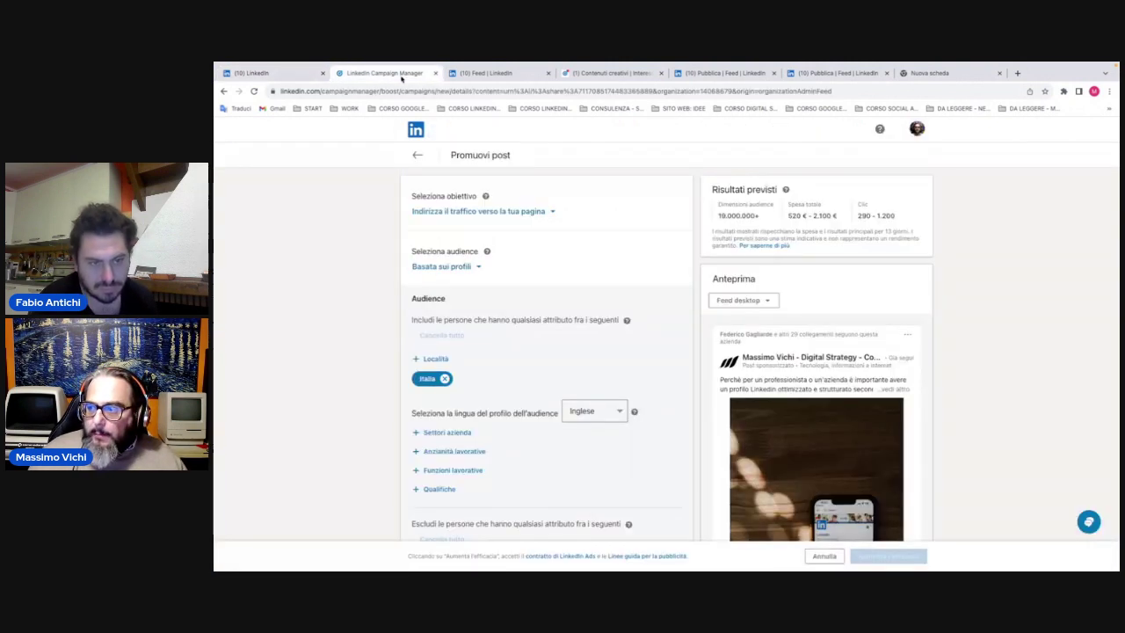
pyautogui.click(470, 73)
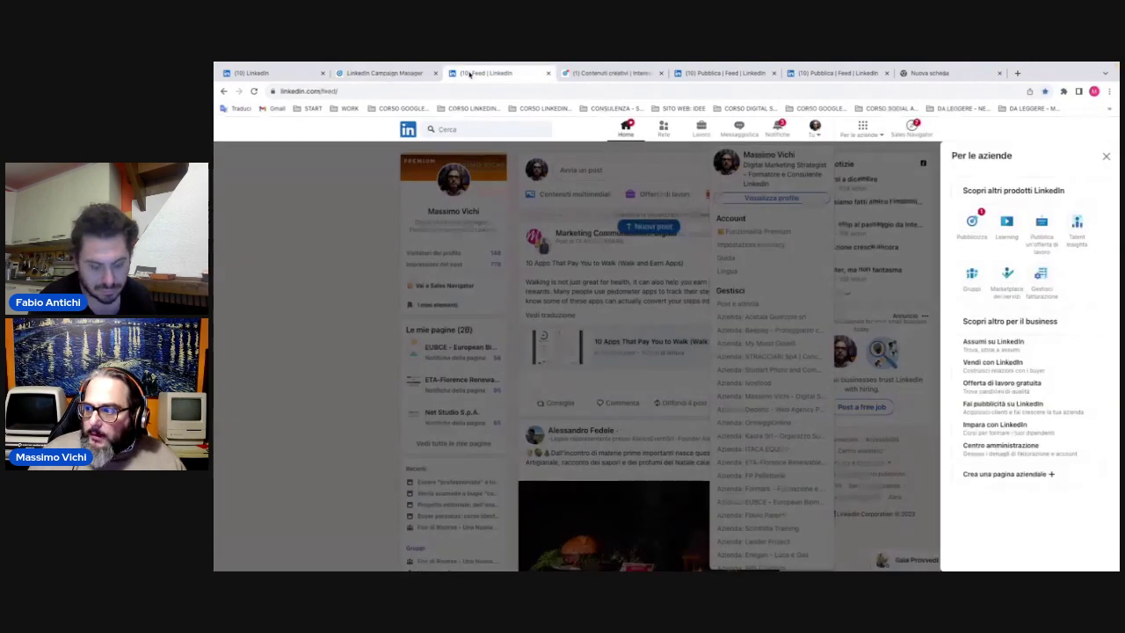
pyautogui.click(400, 73)
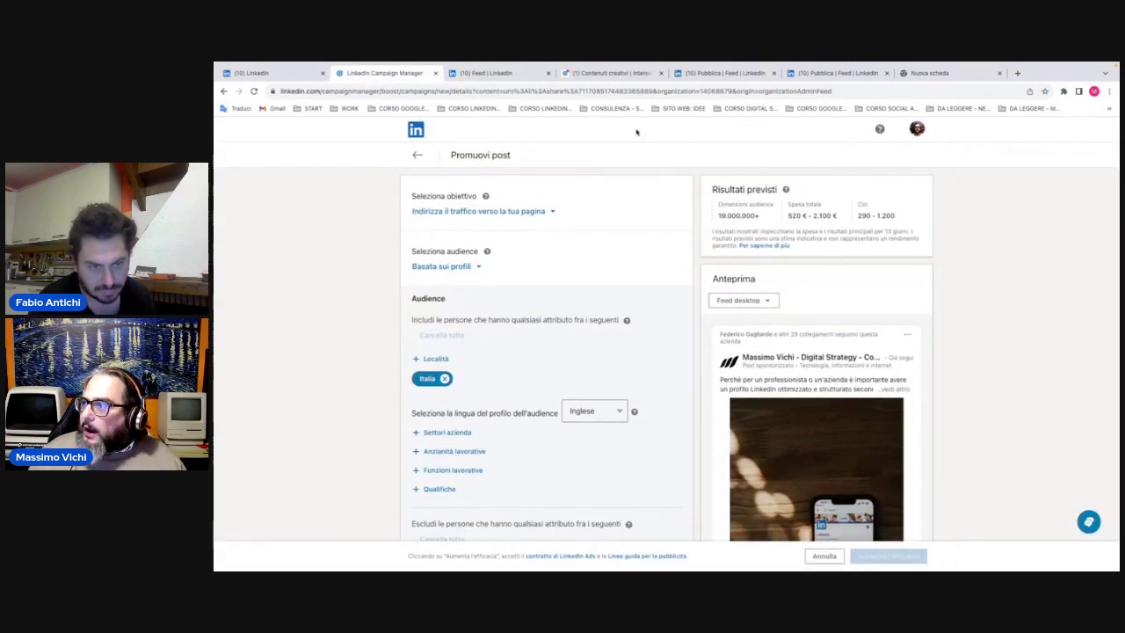
pyautogui.click(613, 73)
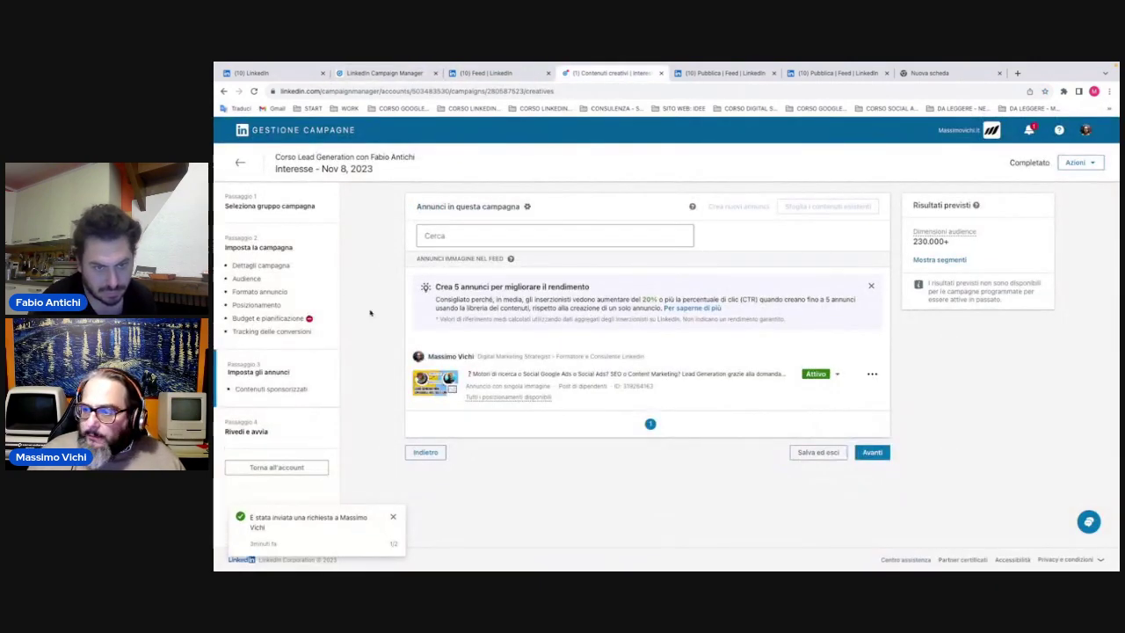
pyautogui.click(240, 164)
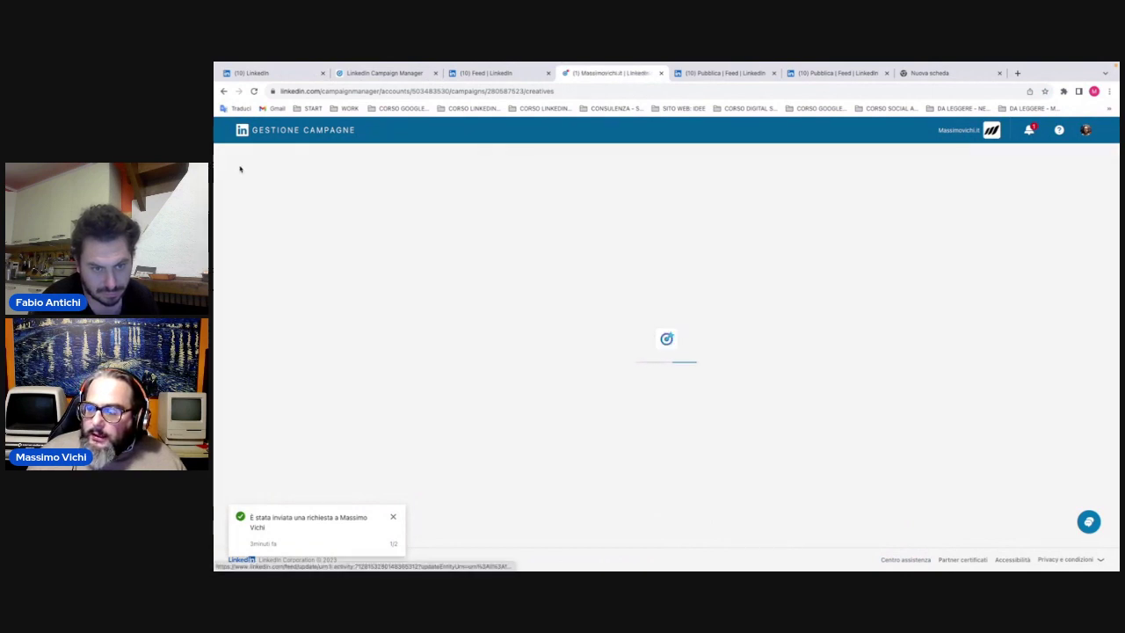
# - Check the additional actions available for the campaign "Interesse - Nov 8, 2023" and close them without choosing any
pyautogui.moveTo(486, 323)
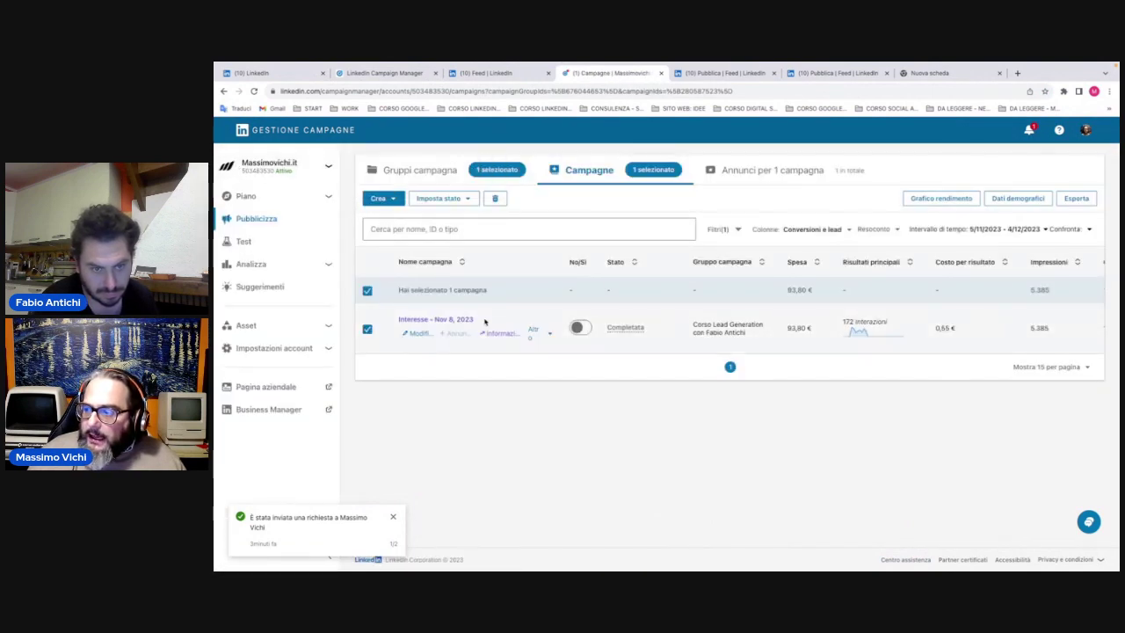
pyautogui.click(550, 334)
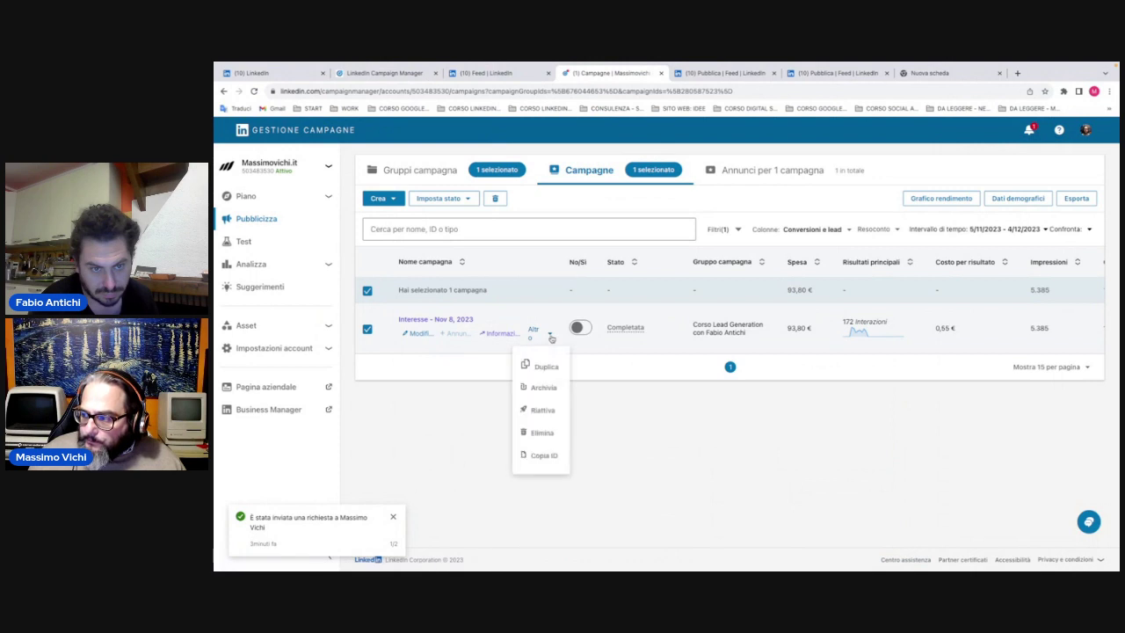
pyautogui.click(590, 169)
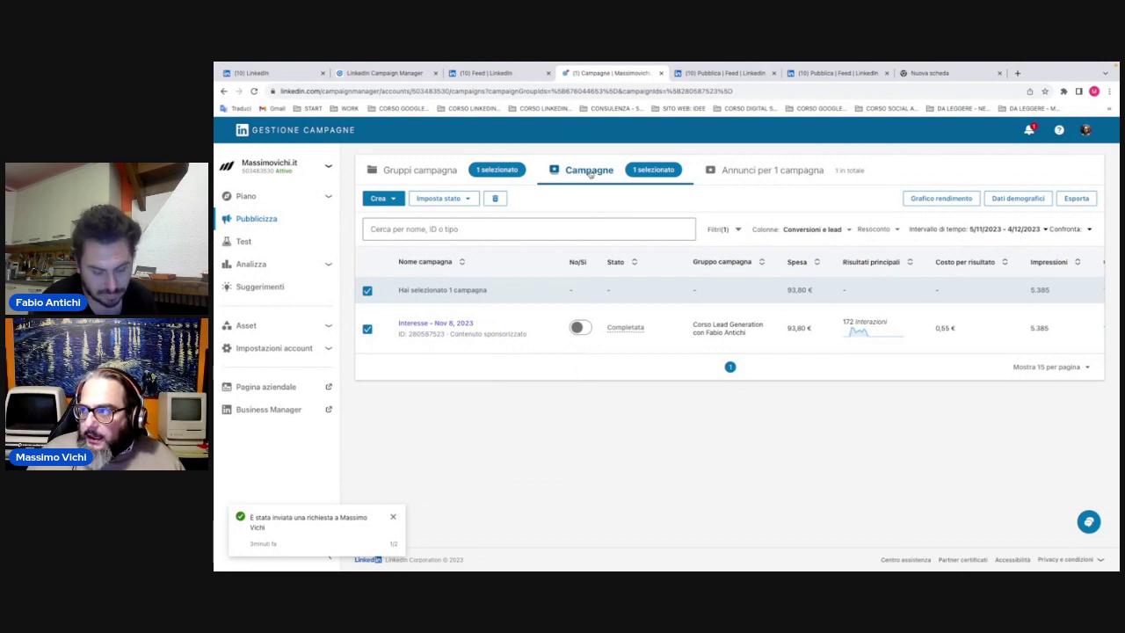
# - Open the performance chart of the "Corso Lead Generation" campaign group and switch it to the Demographics view
pyautogui.click(417, 173)
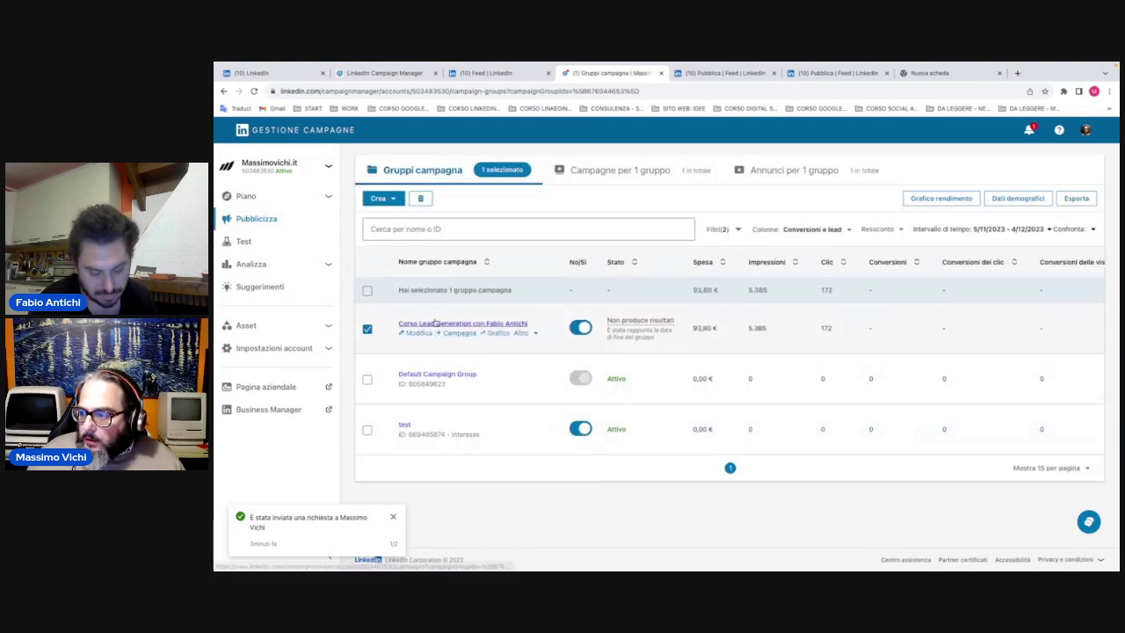
pyautogui.click(434, 322)
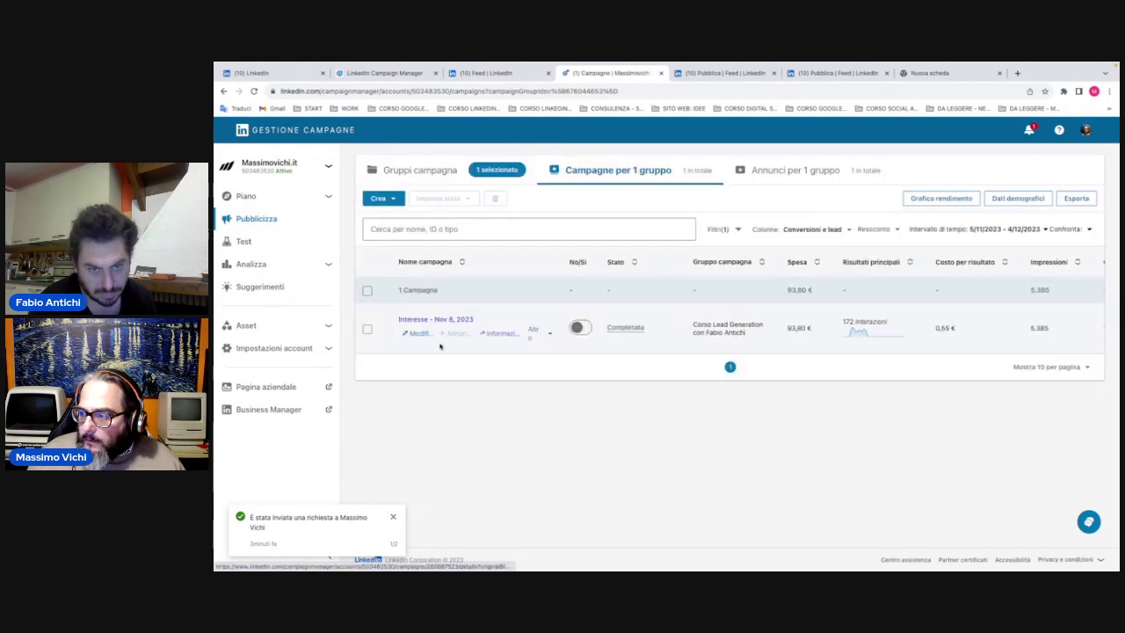
pyautogui.click(224, 92)
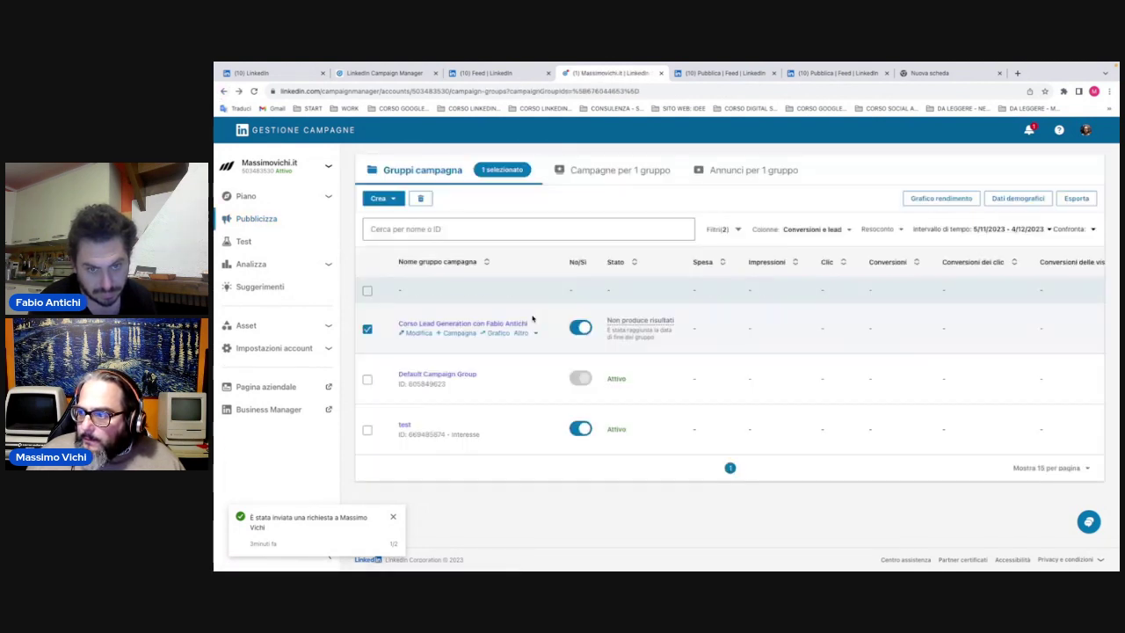
pyautogui.click(499, 334)
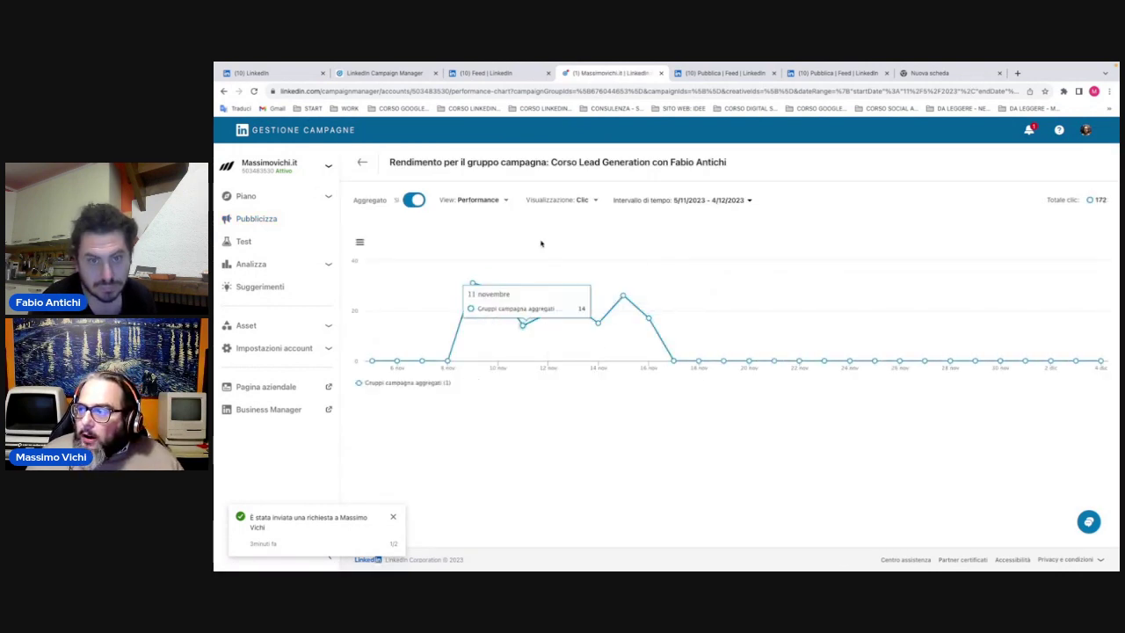
pyautogui.click(475, 201)
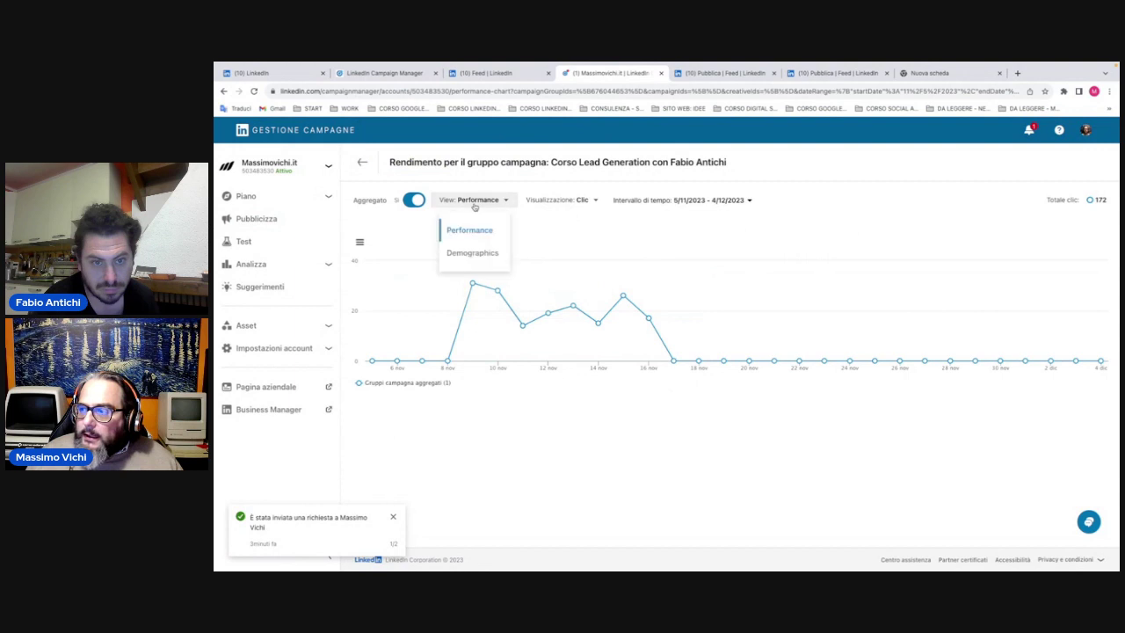
pyautogui.click(474, 253)
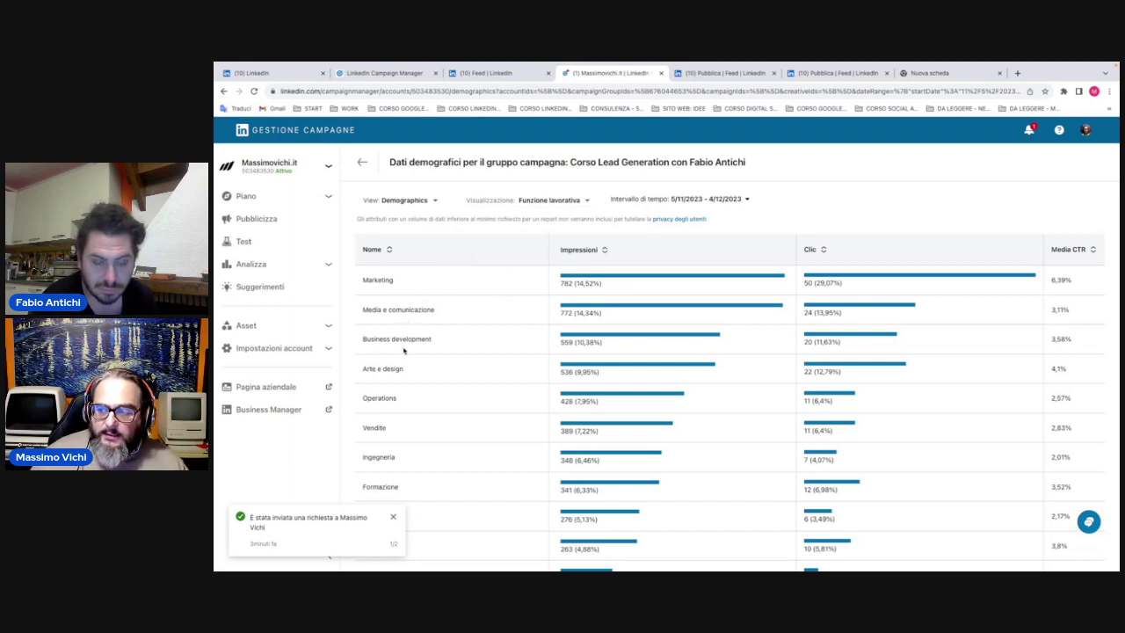
# - Examine the group's demographics by Qualifica, Azienda and Dimensioni azienda, and return to the campaign groups list
pyautogui.click(549, 200)
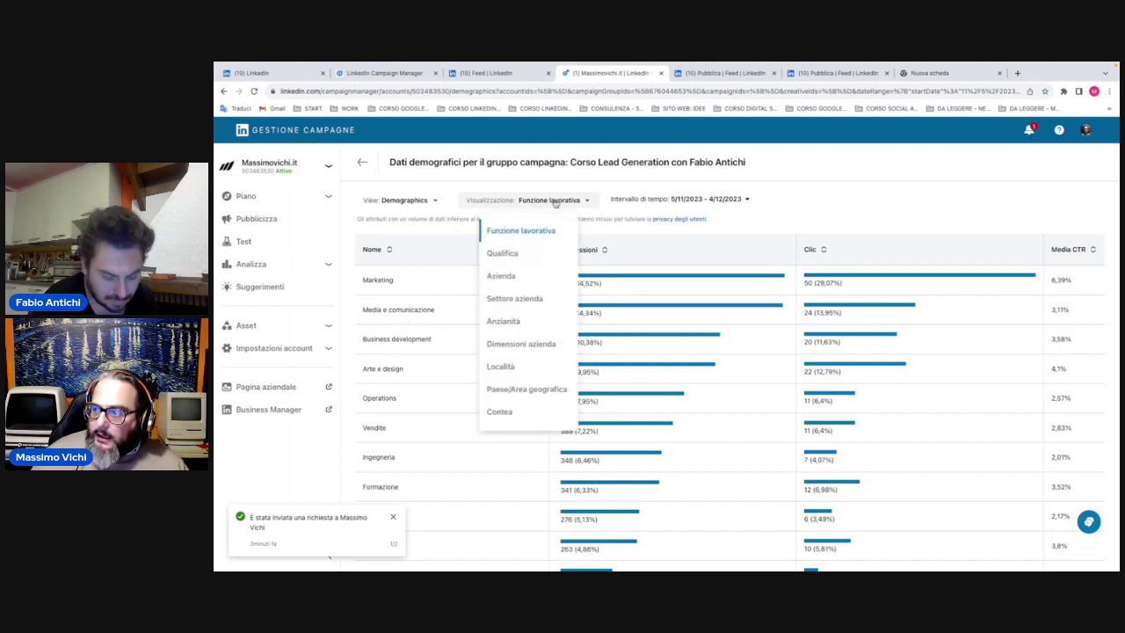
pyautogui.click(499, 254)
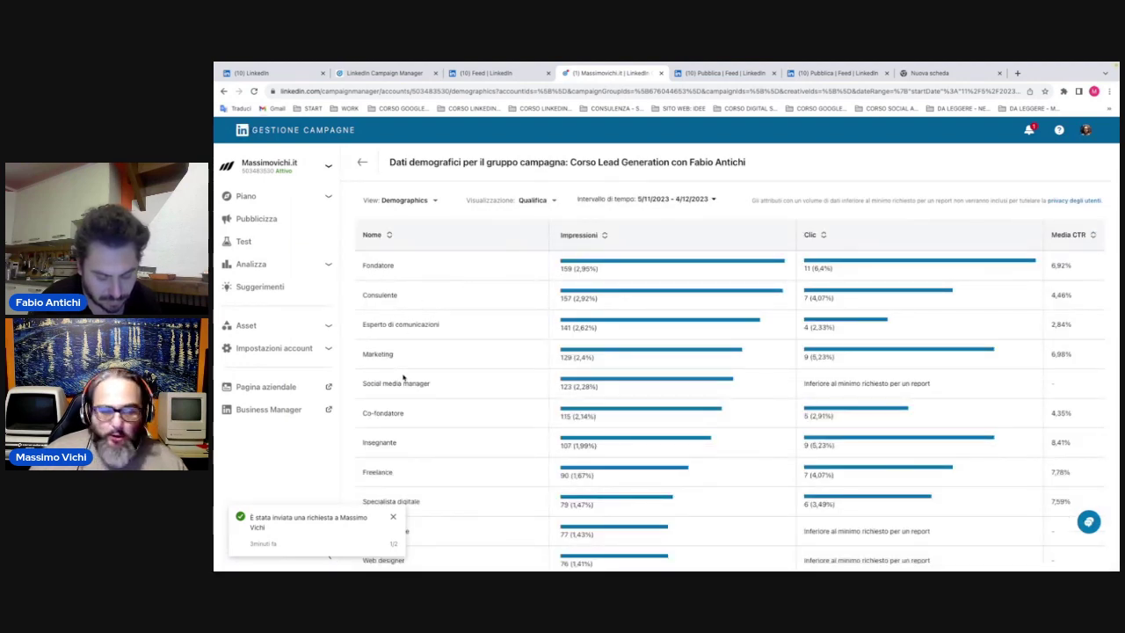
pyautogui.click(549, 200)
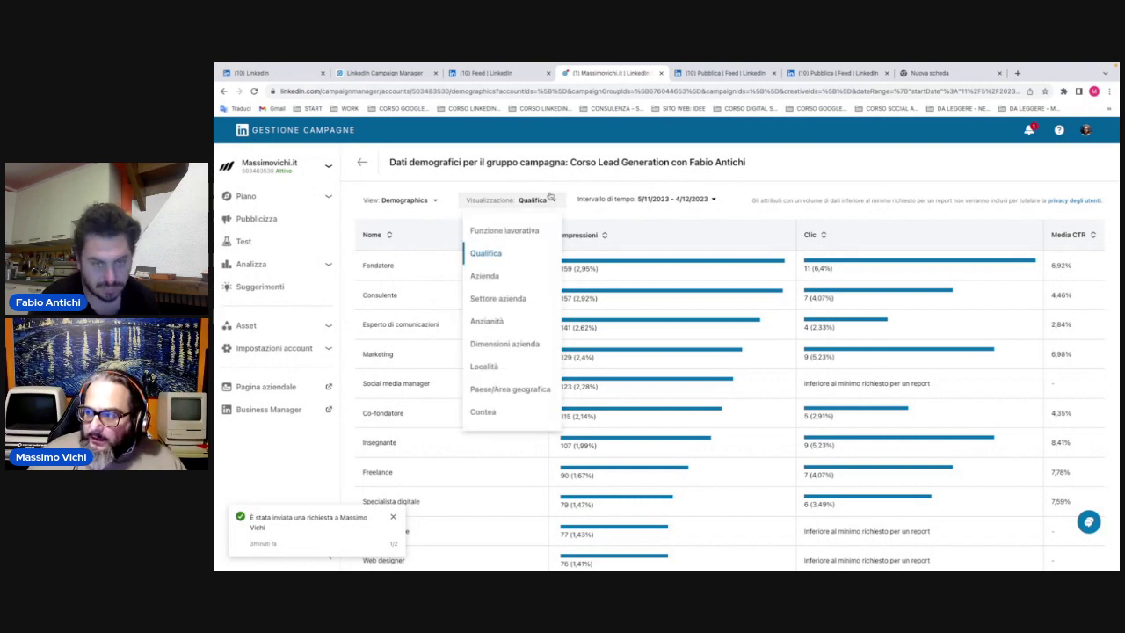
pyautogui.click(486, 277)
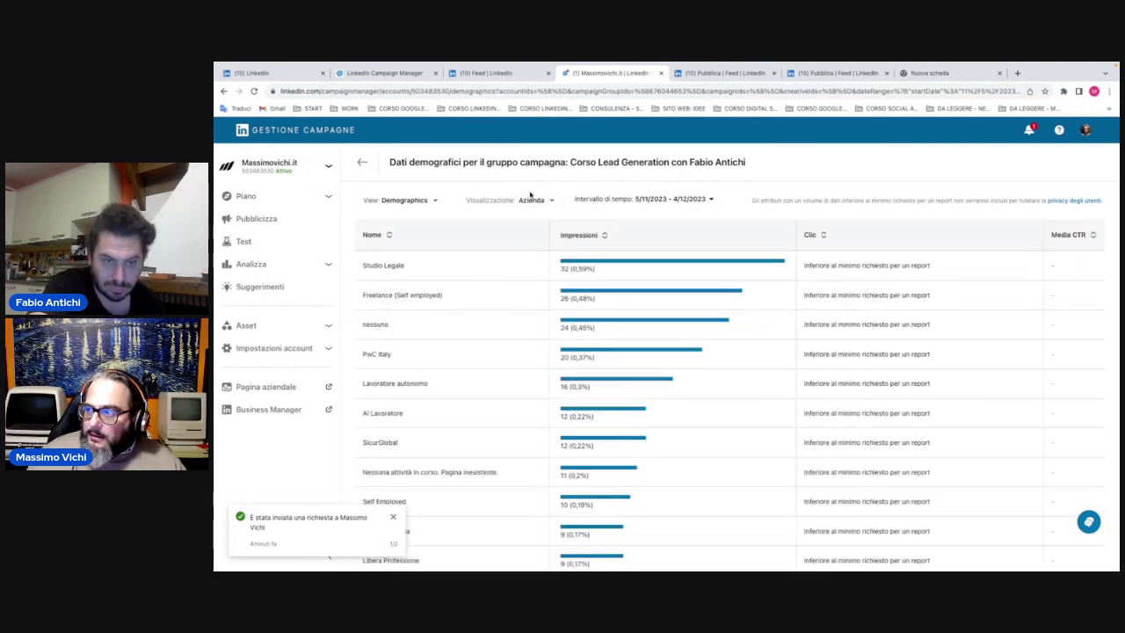
pyautogui.click(507, 206)
pyautogui.click(505, 342)
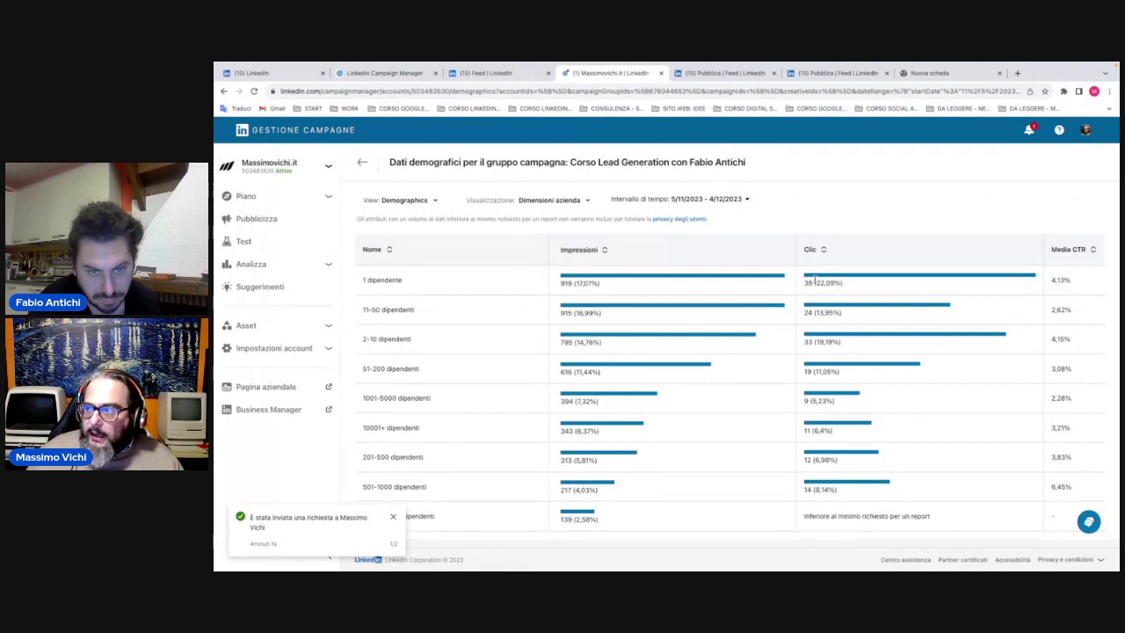
pyautogui.click(362, 164)
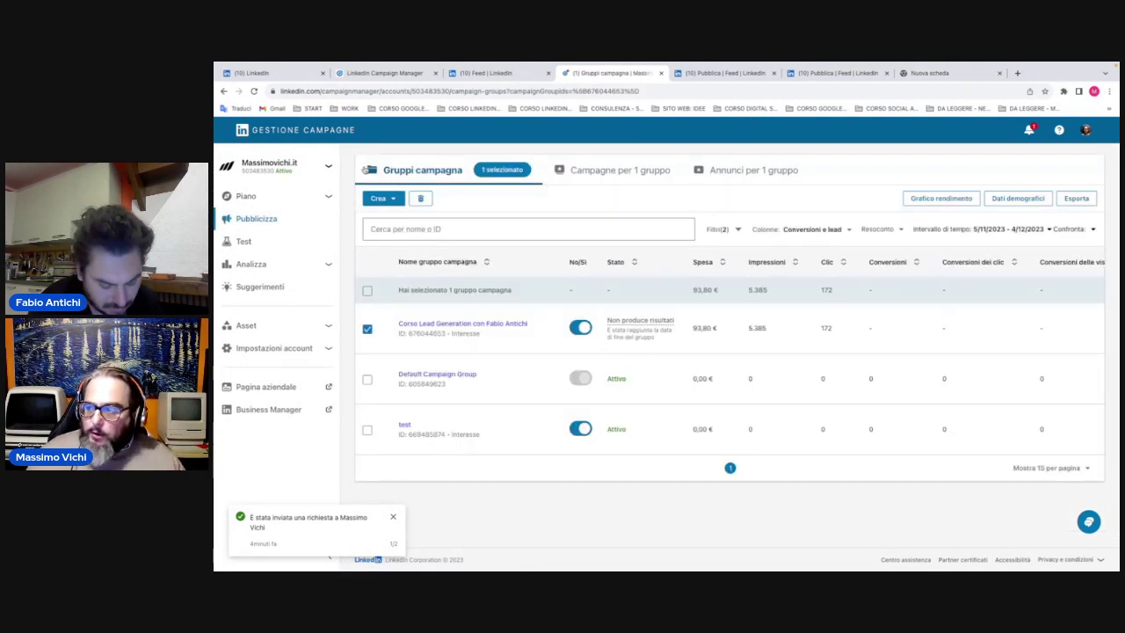
# - Look through the conversion and lead columns for the "Corso Lead Generation" campaign group
pyautogui.moveTo(635, 334)
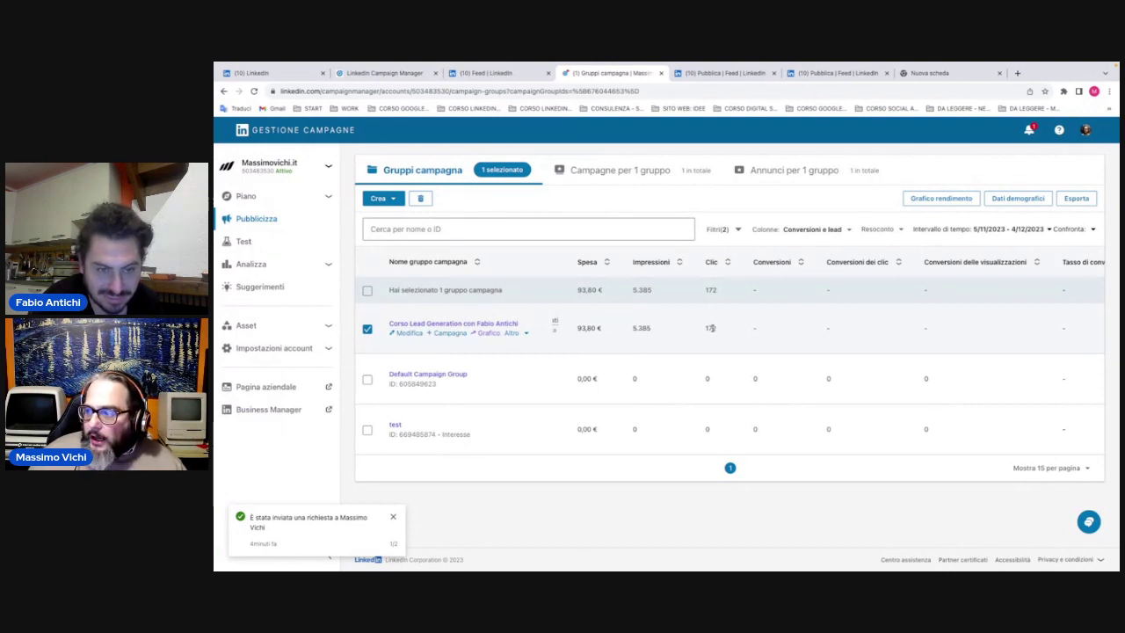
pyautogui.hscroll(5, 711, 327)
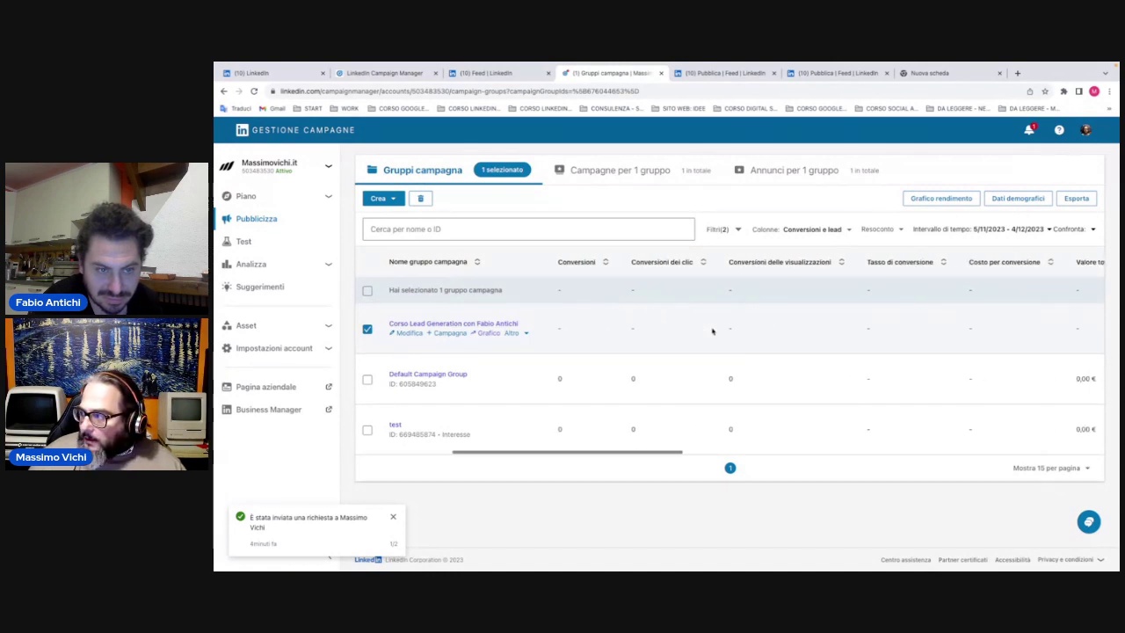
pyautogui.hscroll(8, 712, 331)
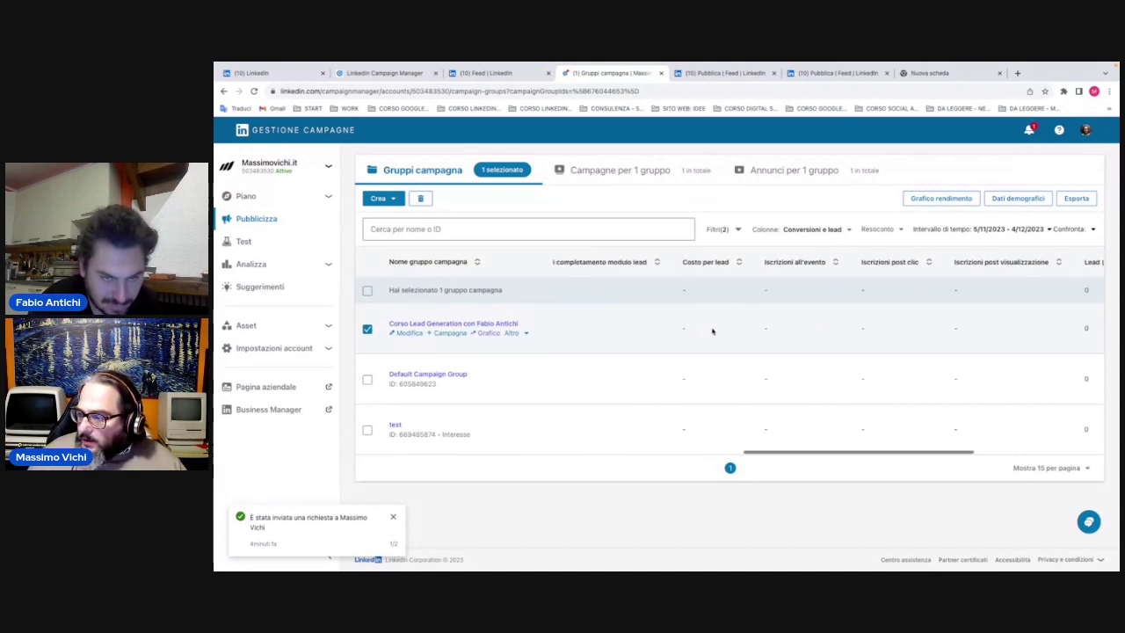
pyautogui.hscroll(3, 713, 330)
pyautogui.hscroll(-12, 712, 330)
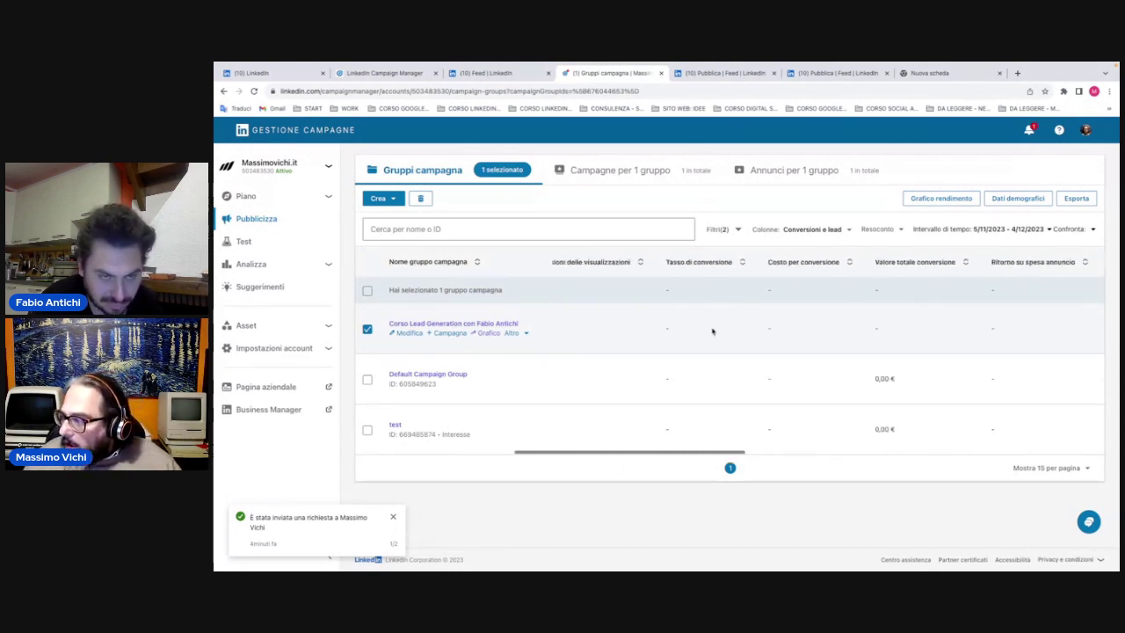
# - Set the table's columns to Rendimento and examine the group's average CTR, CPM and CPC
pyautogui.click(813, 229)
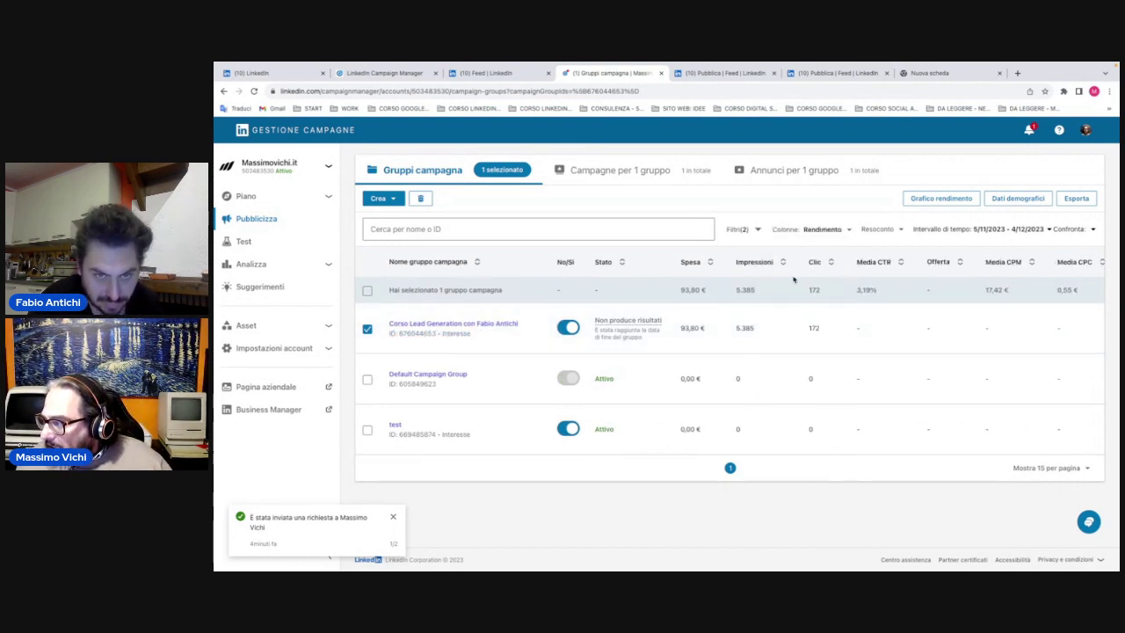
pyautogui.click(794, 278)
pyautogui.hscroll(3, 686, 346)
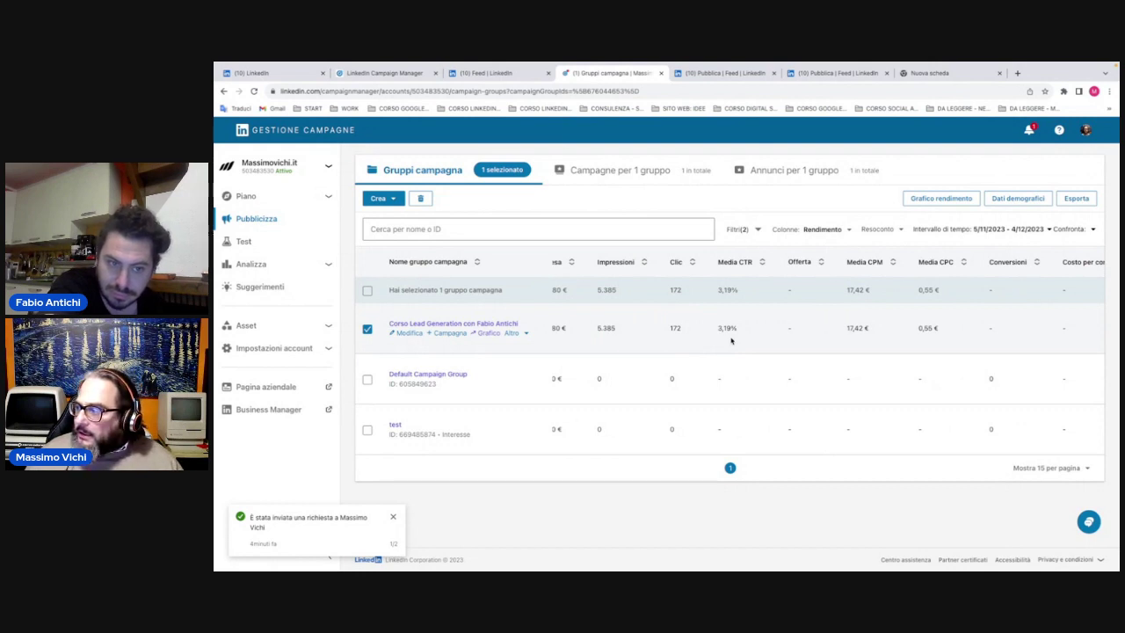
pyautogui.hscroll(5, 731, 341)
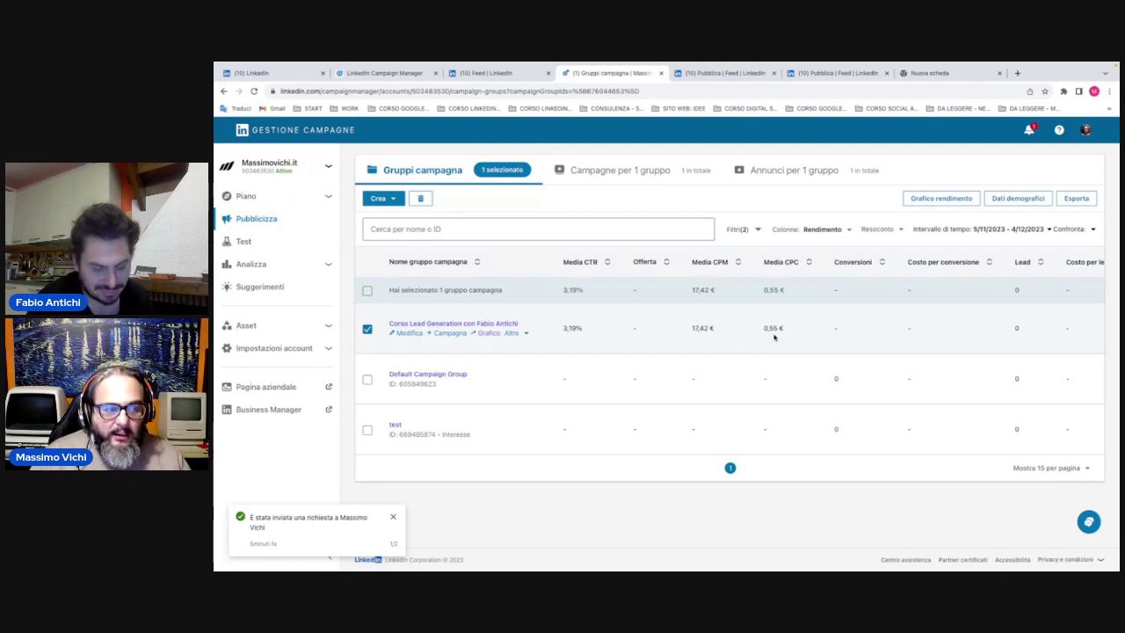
pyautogui.hscroll(2, 774, 336)
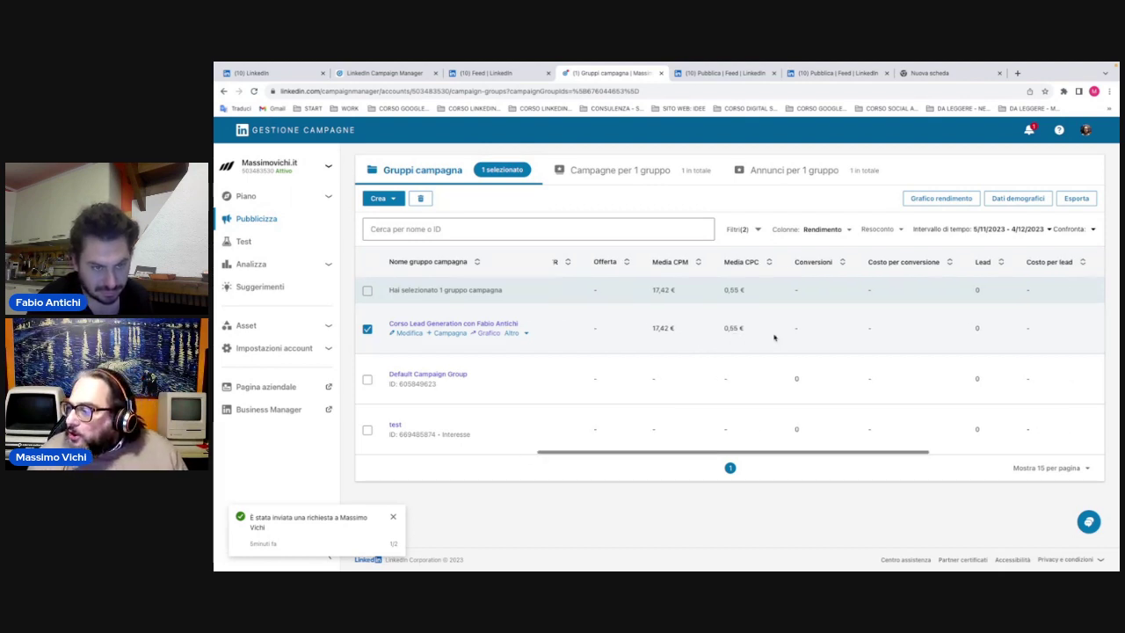
pyautogui.hscroll(-1, 774, 337)
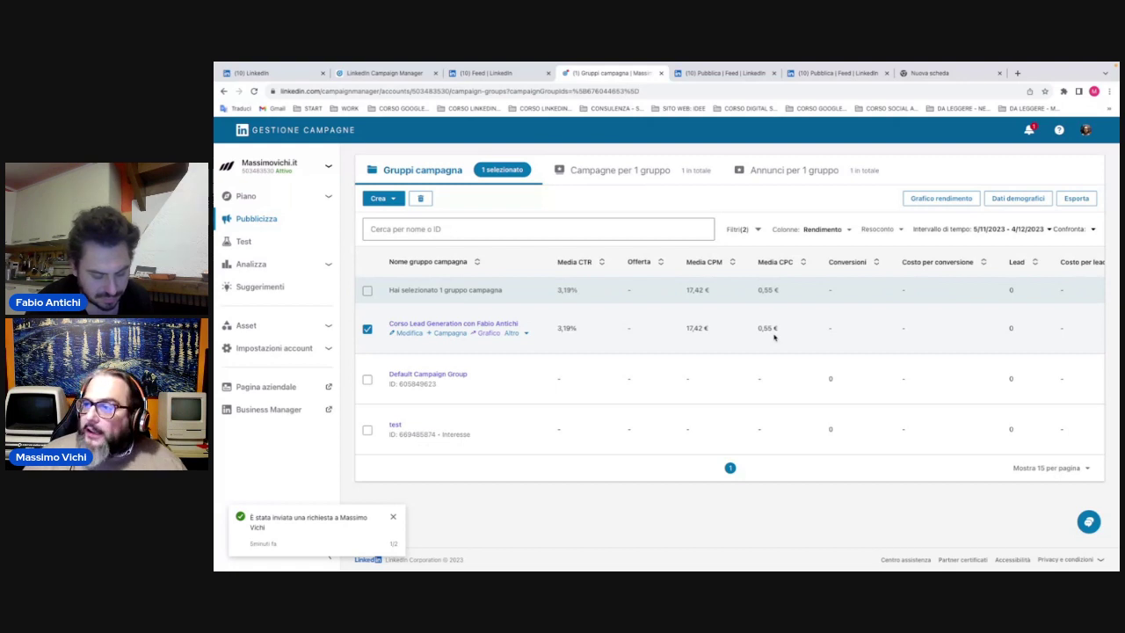
# - Switch to Gmail, open LinkedIn's email about sponsoring the post and go to the sponsorship request for review
pyautogui.click(958, 74)
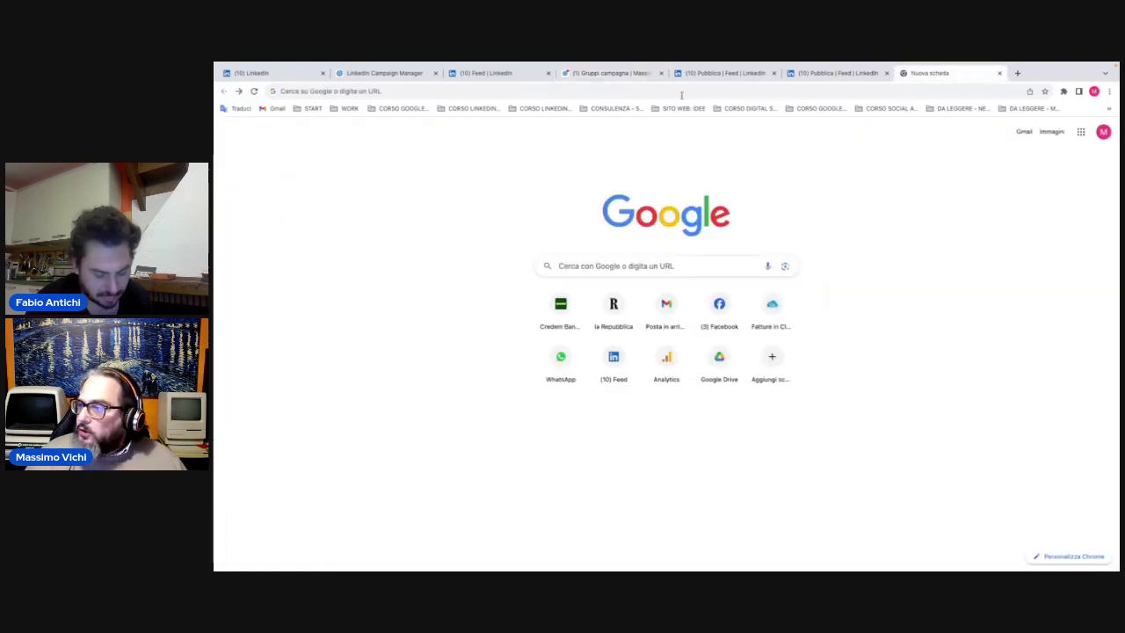
pyautogui.click(272, 109)
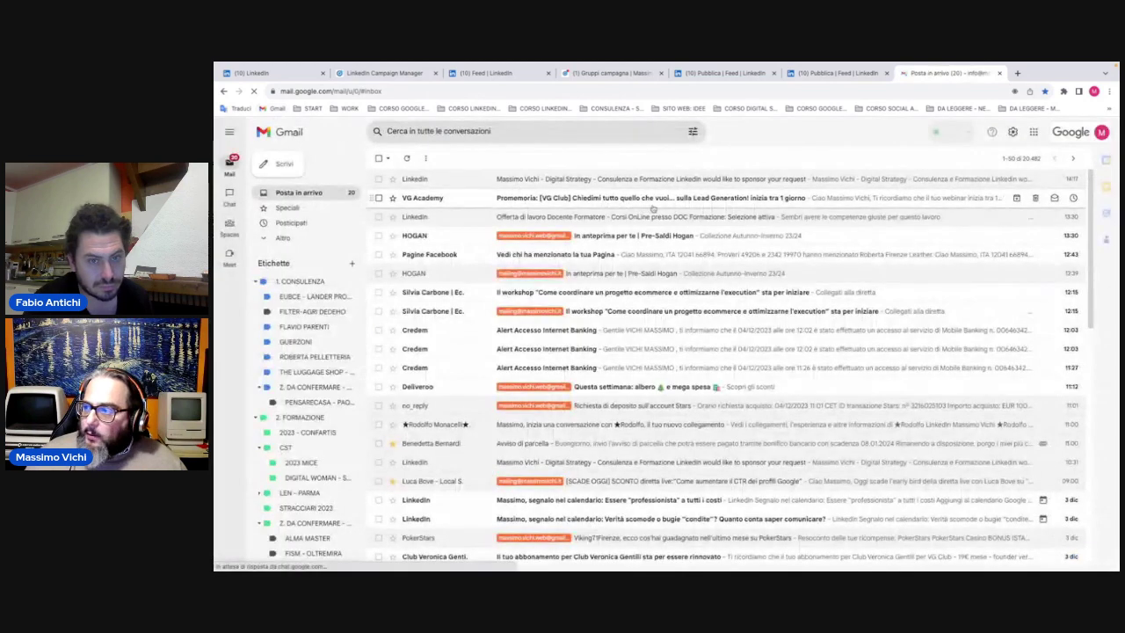
pyautogui.click(641, 182)
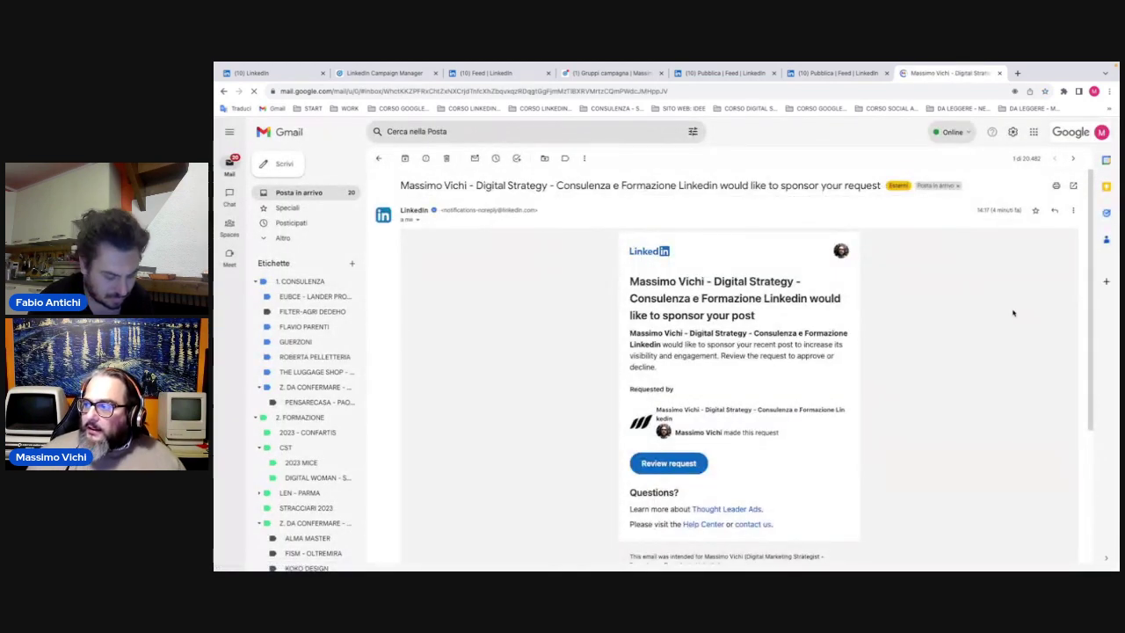
pyautogui.scroll(-1, 729, 314)
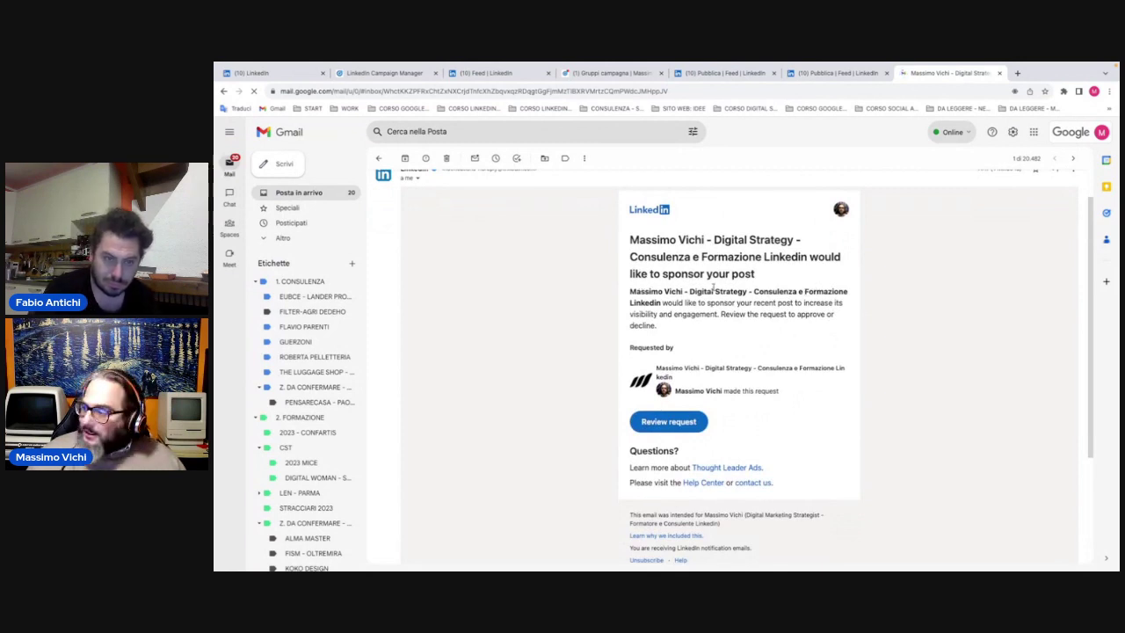
pyautogui.scroll(-2, 747, 311)
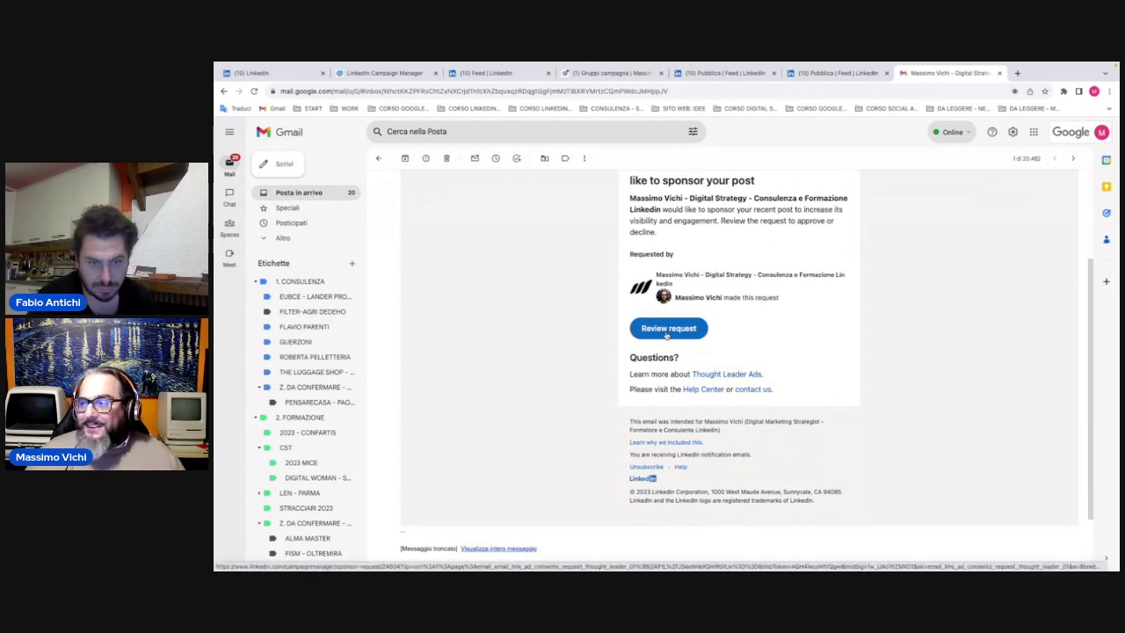
pyautogui.click(667, 332)
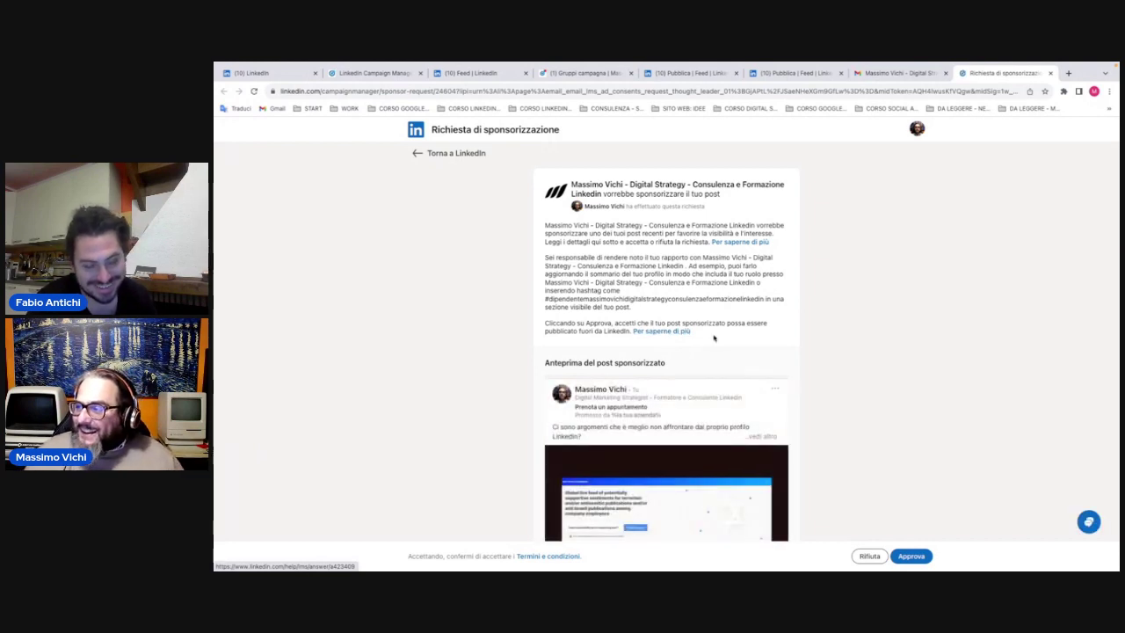
# - Examine the sponsorship request and its terms, expanding the full text of the previewed post
pyautogui.scroll(-1, 652, 324)
pyautogui.scroll(1, 653, 328)
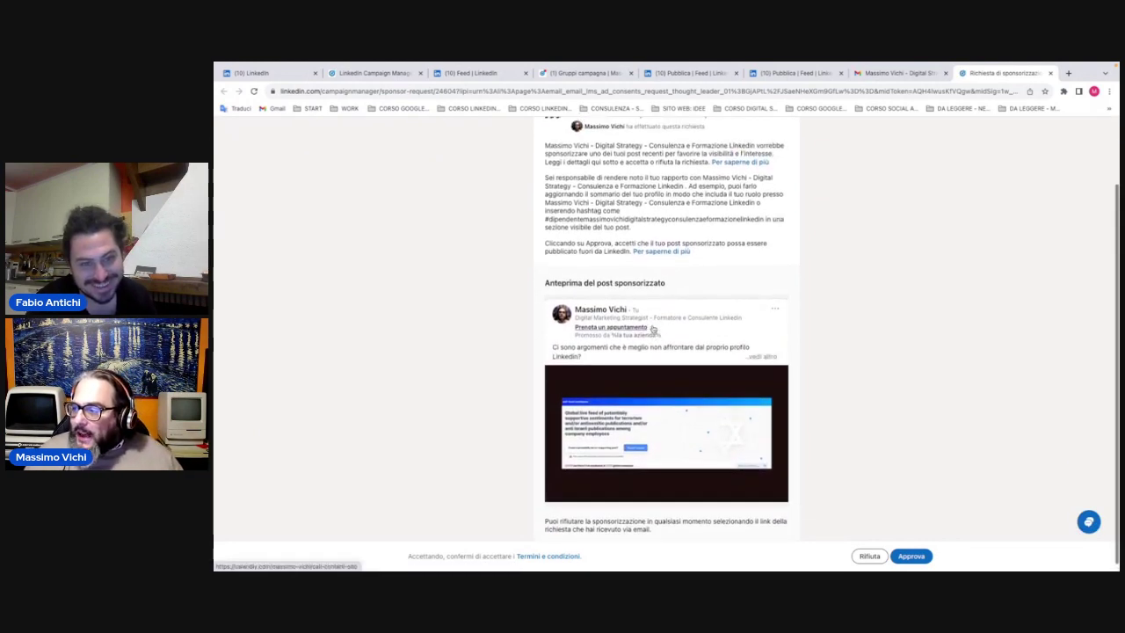
pyautogui.scroll(-1, 656, 326)
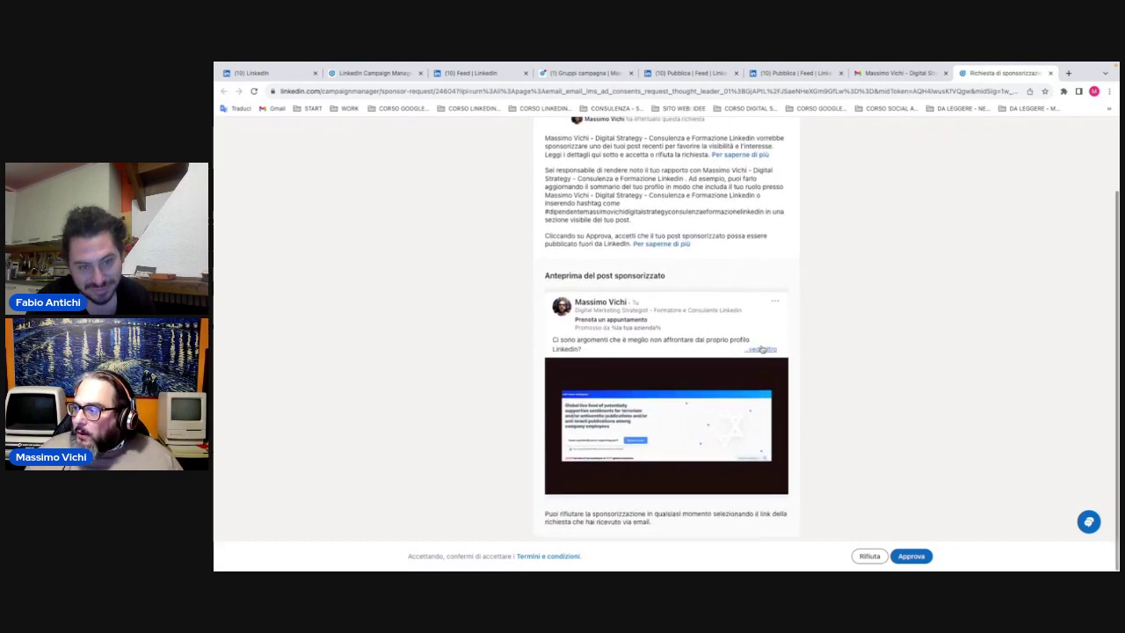
pyautogui.click(761, 352)
pyautogui.scroll(-2, 761, 351)
pyautogui.scroll(3, 681, 339)
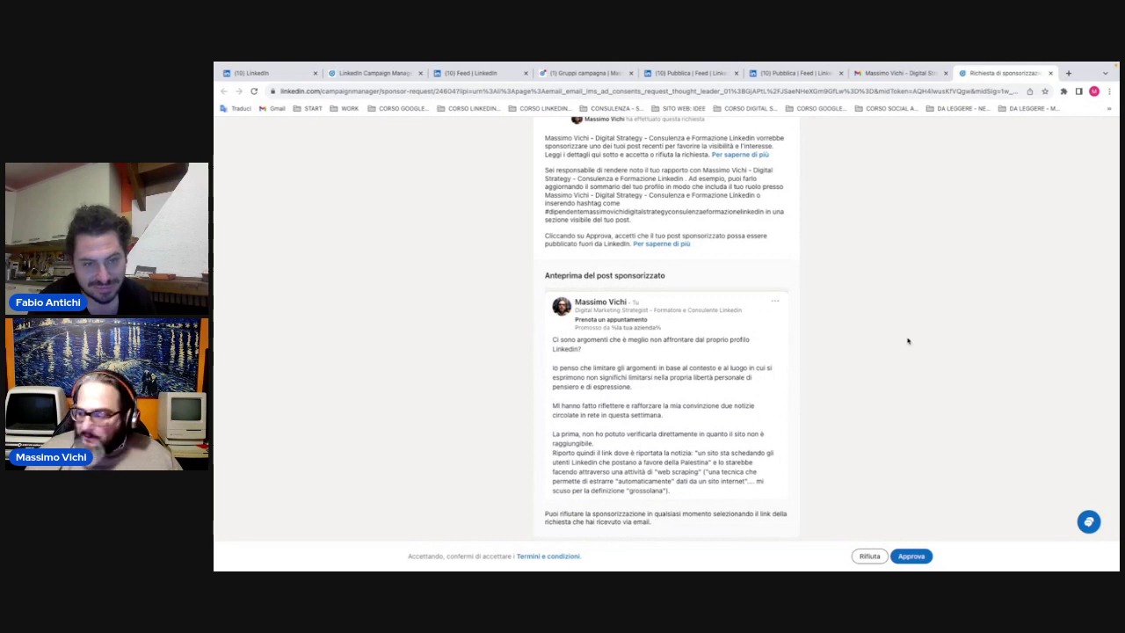
pyautogui.scroll(2, 851, 319)
pyautogui.scroll(-2, 847, 316)
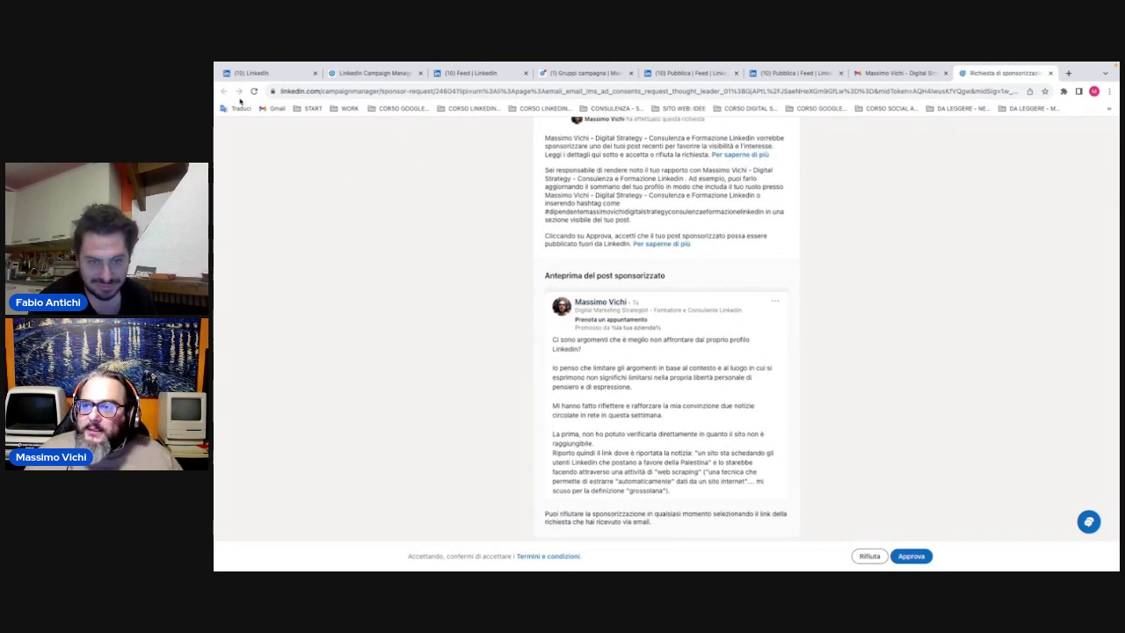
# - Close the business products overlay in the LinkedIn feed and return to the campaign groups list in Campaign Manager
pyautogui.click(237, 76)
pyautogui.click(367, 76)
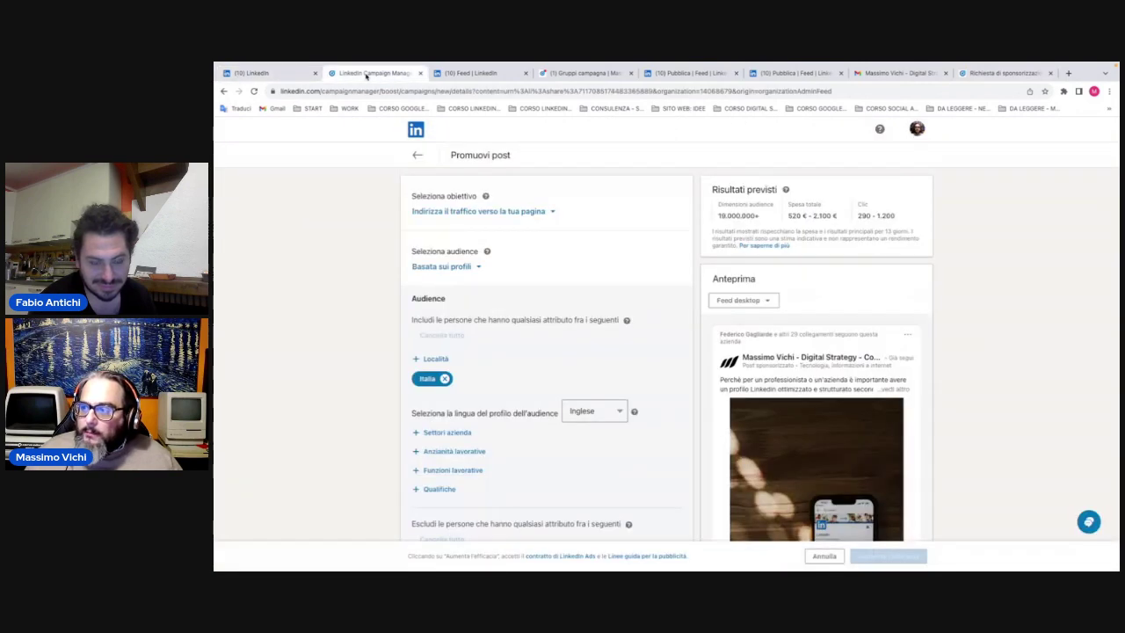
pyautogui.click(471, 73)
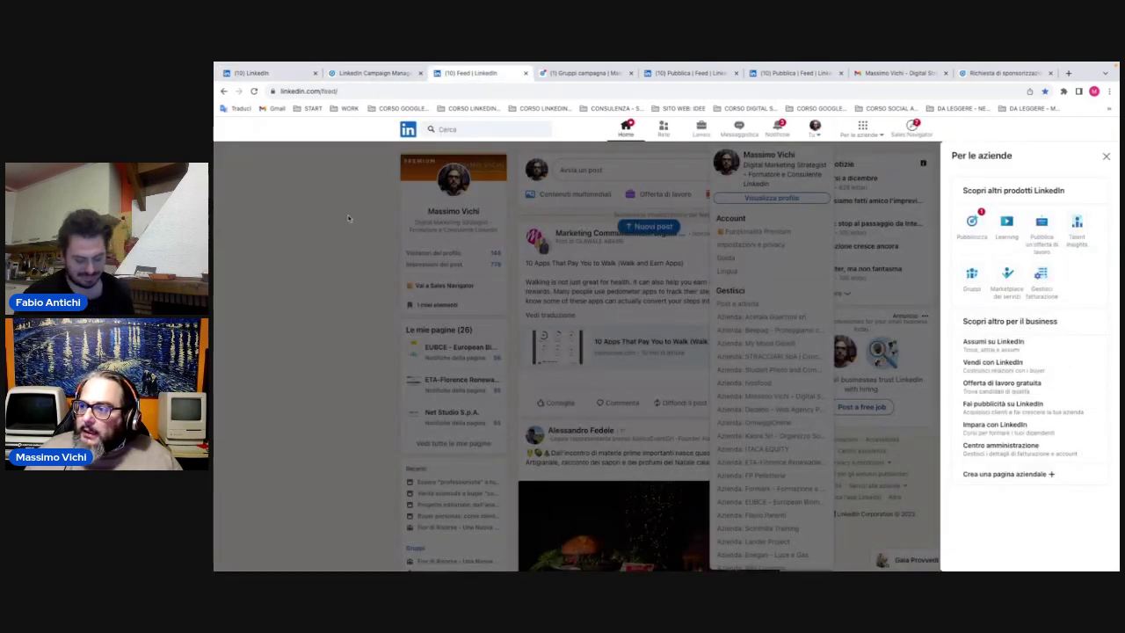
pyautogui.click(348, 218)
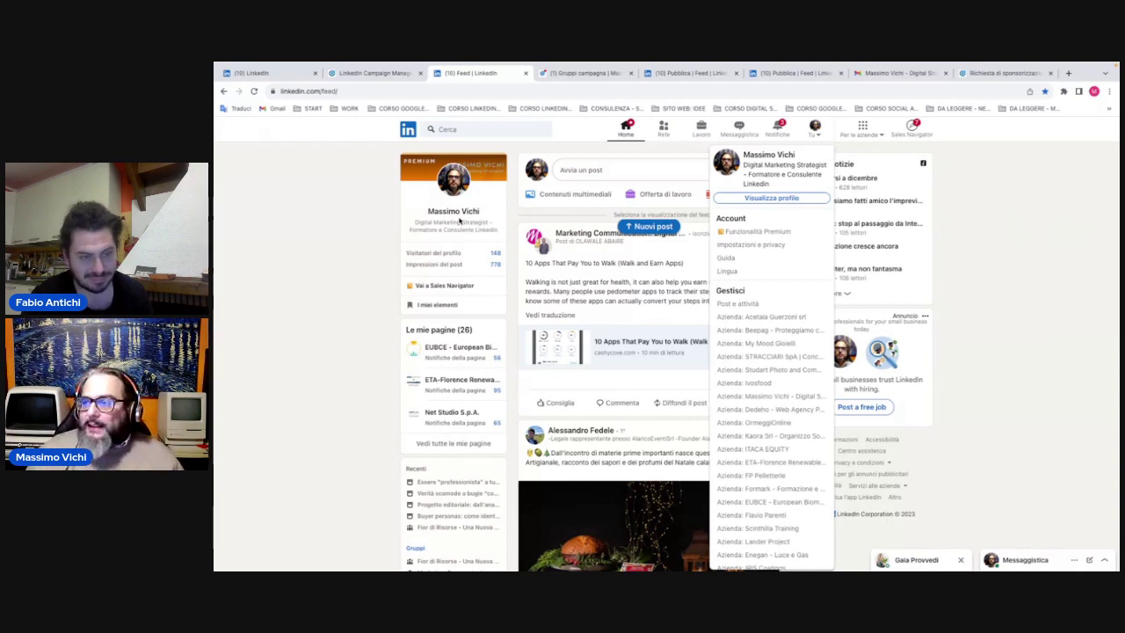
pyautogui.click(558, 75)
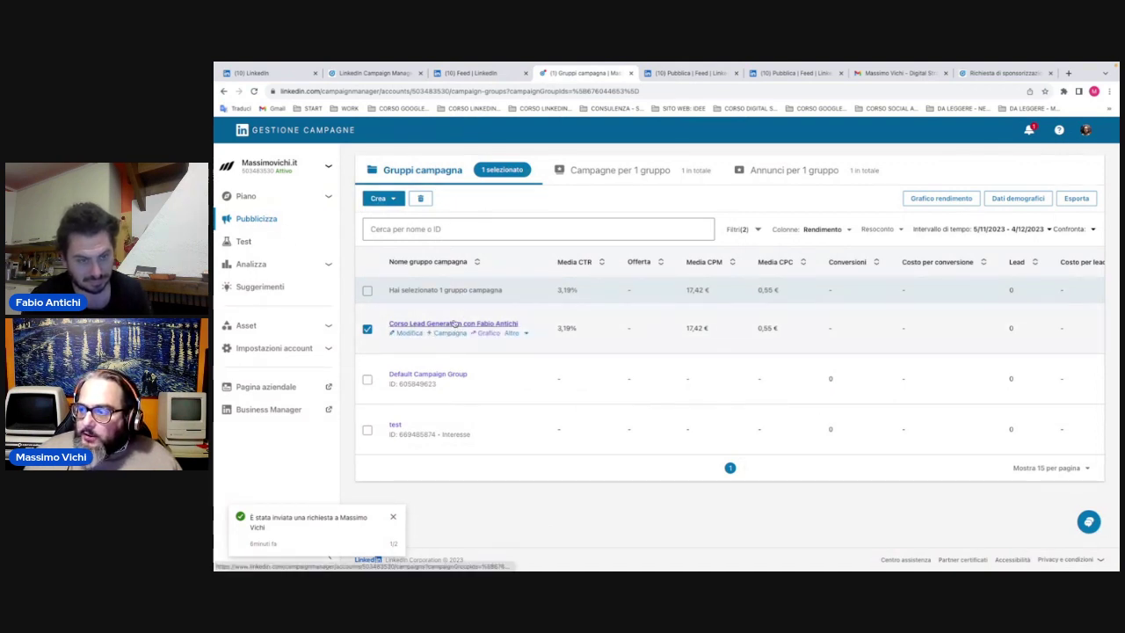
# - Open the campaigns of the Corso Lead Generation group and look at the open previews of the sponsored post
pyautogui.click(451, 334)
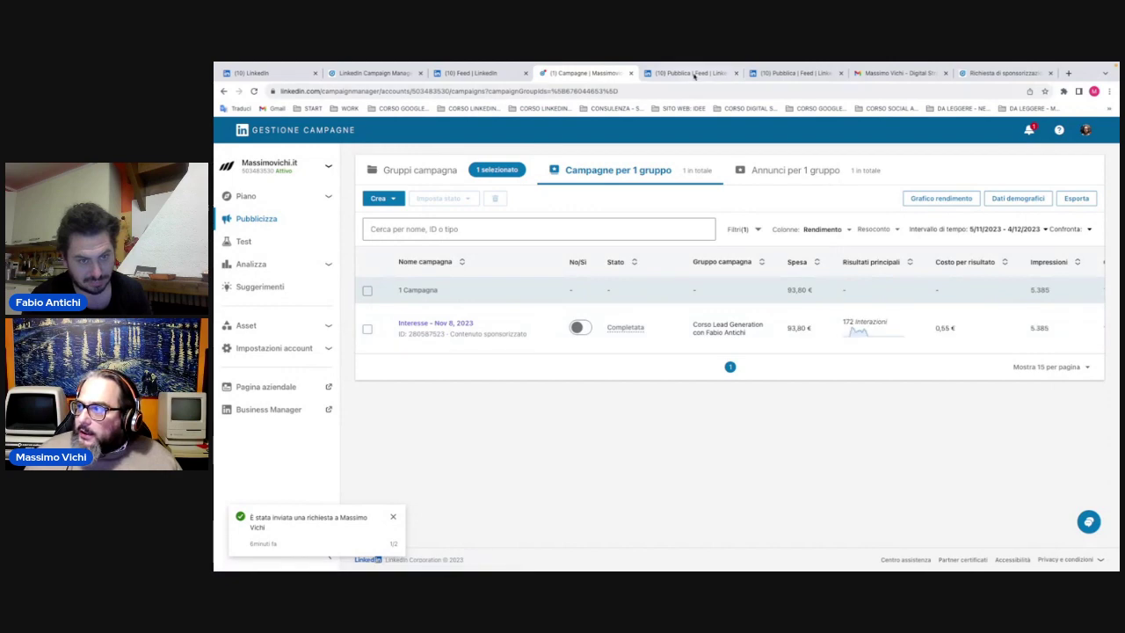
pyautogui.click(681, 73)
pyautogui.click(780, 75)
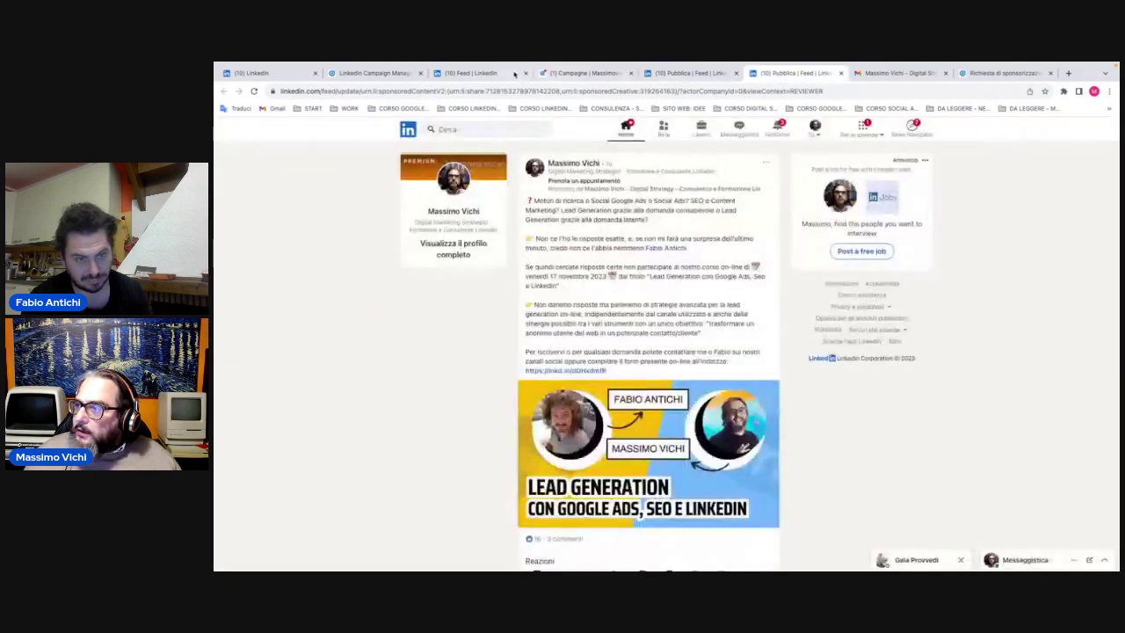
# - Leave the Promuovi post setup, discarding it, and return to the company page's admin feed
pyautogui.click(497, 74)
pyautogui.click(376, 73)
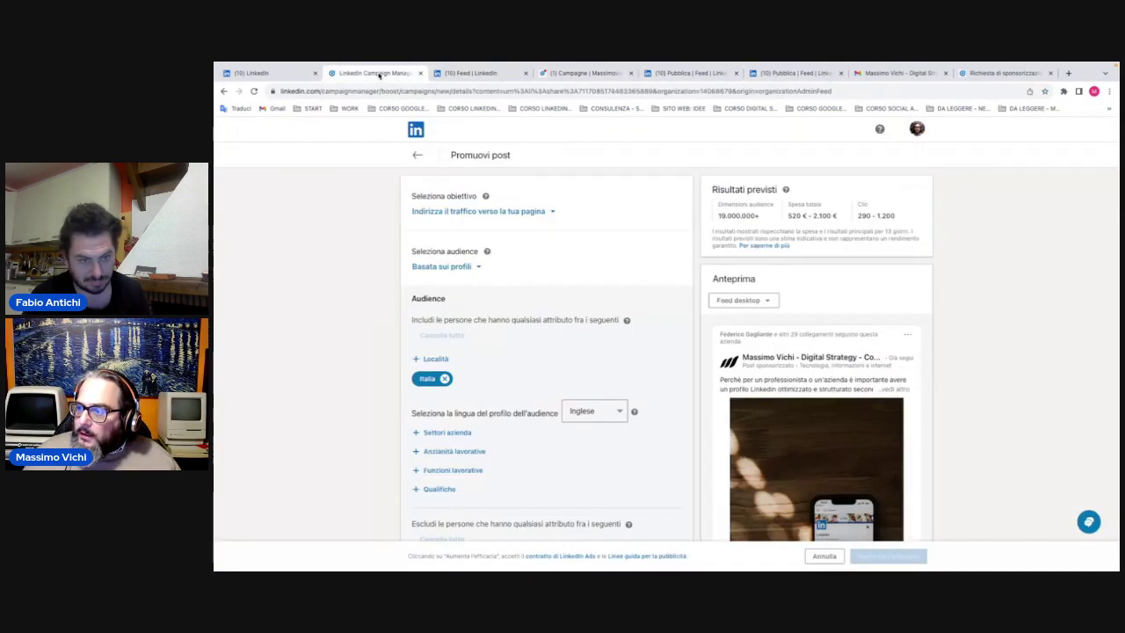
pyautogui.click(417, 154)
pyautogui.click(695, 383)
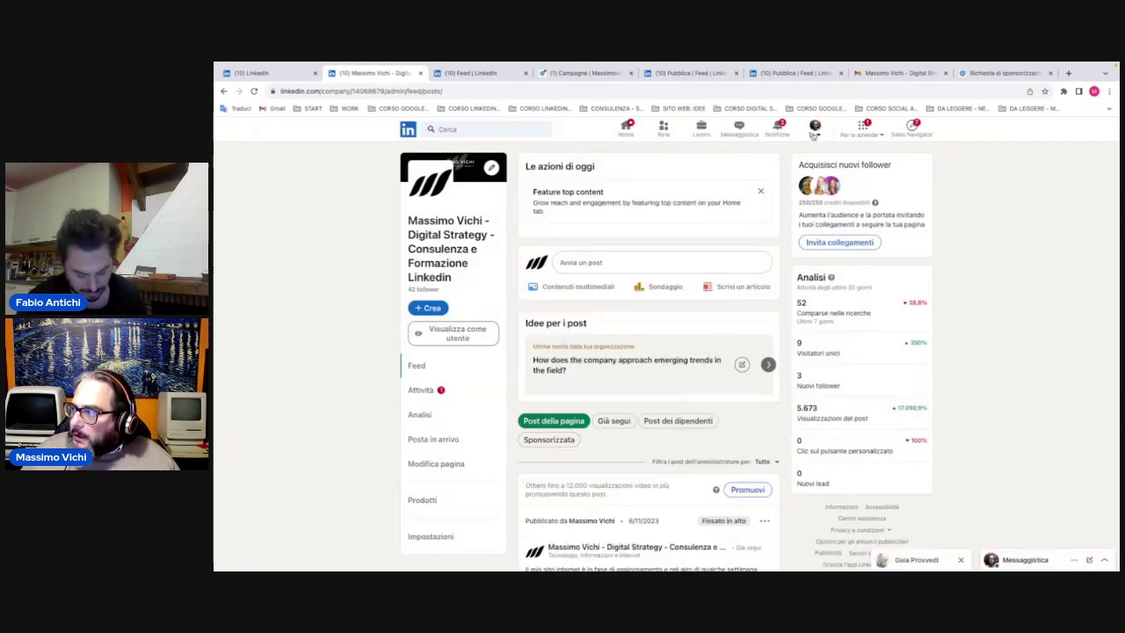
# - Go from the company page to Campaign Manager and open the Massimovichi.it ad account
pyautogui.click(863, 132)
pyautogui.click(971, 236)
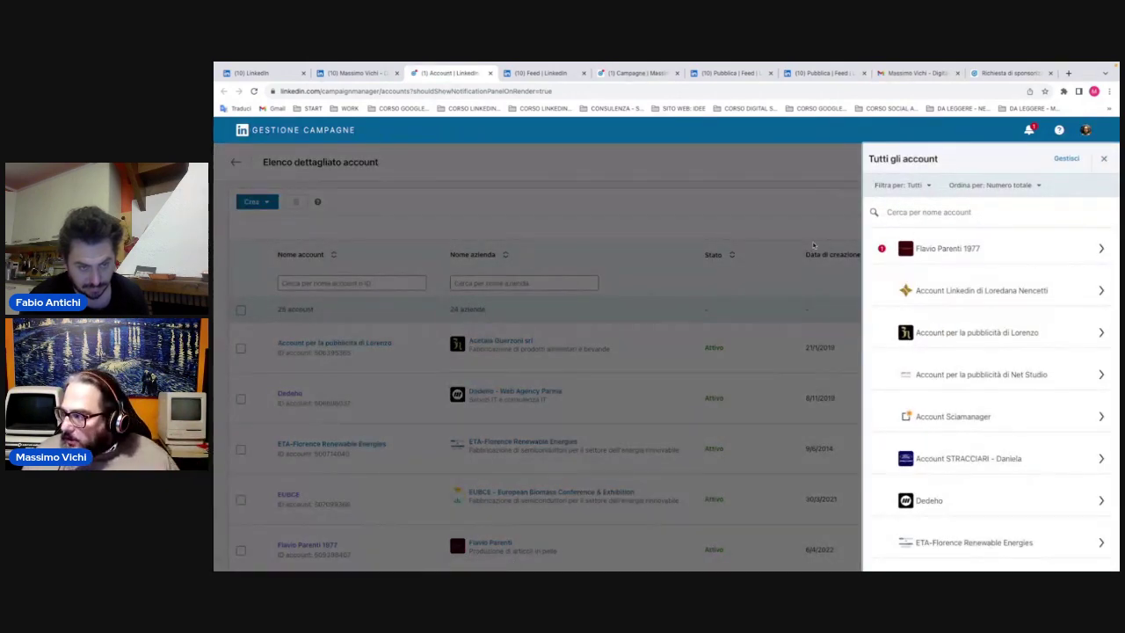
pyautogui.scroll(-5, 916, 323)
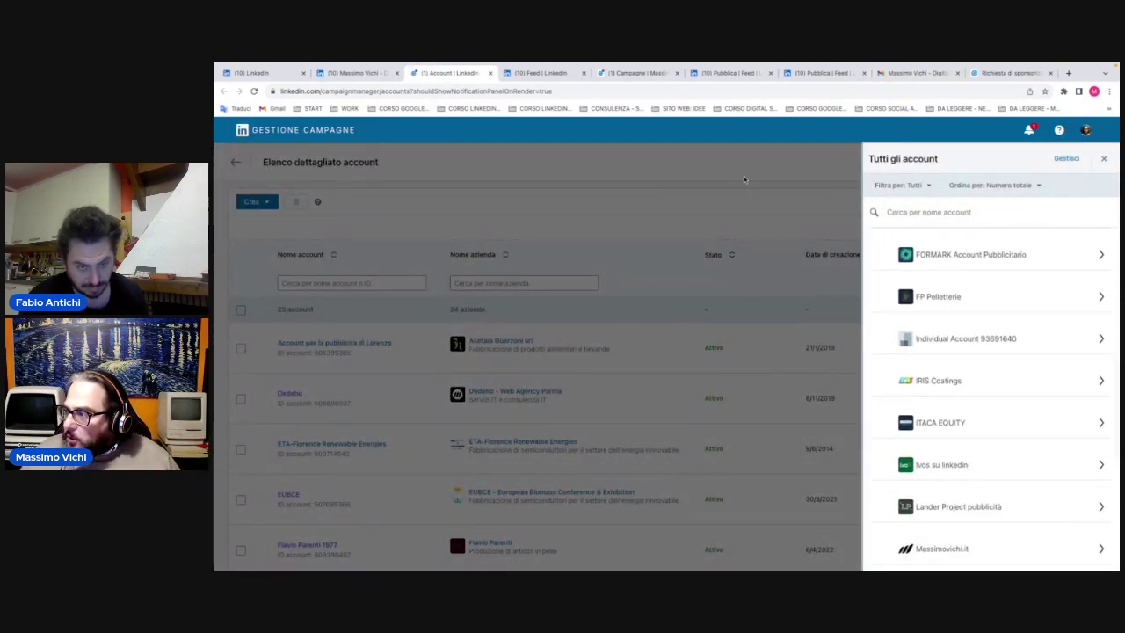
pyautogui.click(743, 177)
pyautogui.scroll(-3, 332, 398)
pyautogui.scroll(-5, 332, 398)
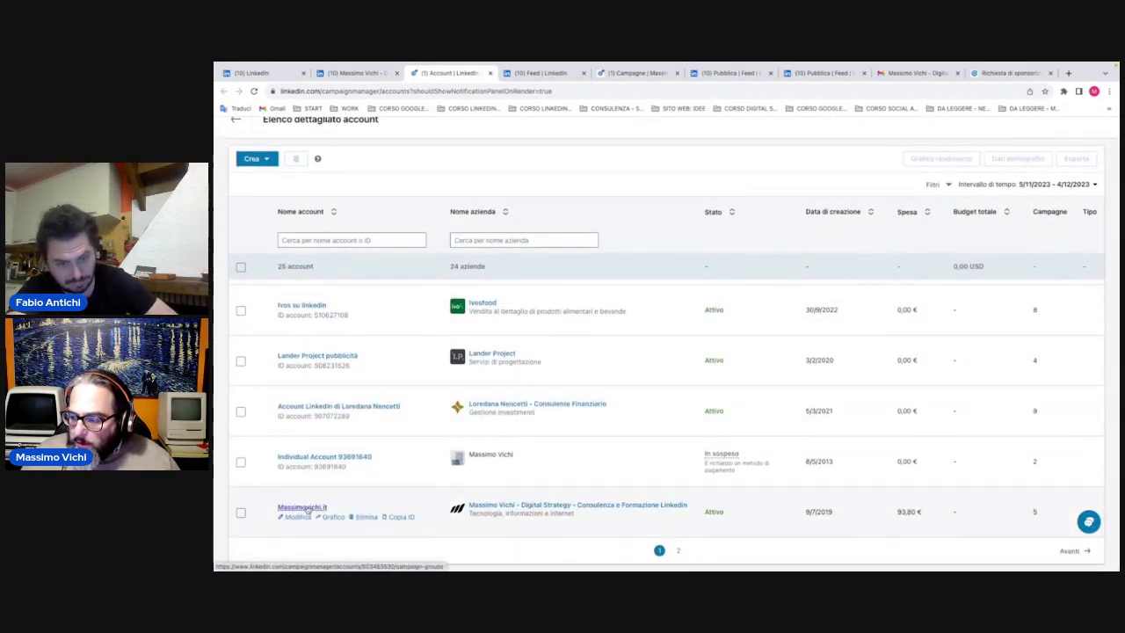
pyautogui.click(308, 508)
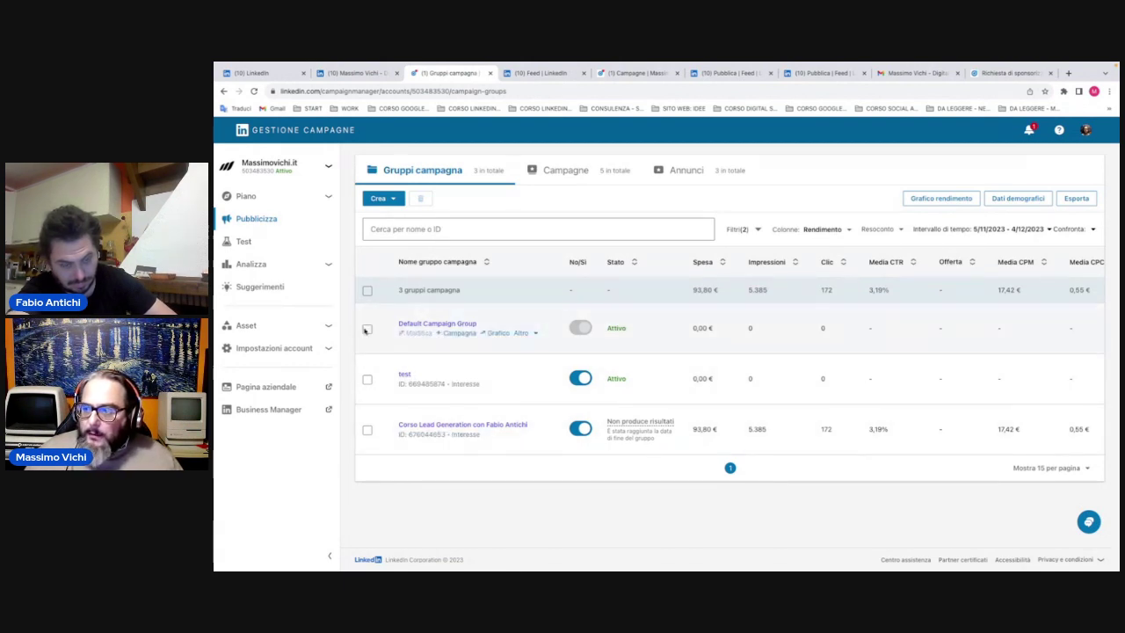
# - Start a new campaign in the ad account and set the campaign group's objective to Visite sul sito Web
pyautogui.click(267, 219)
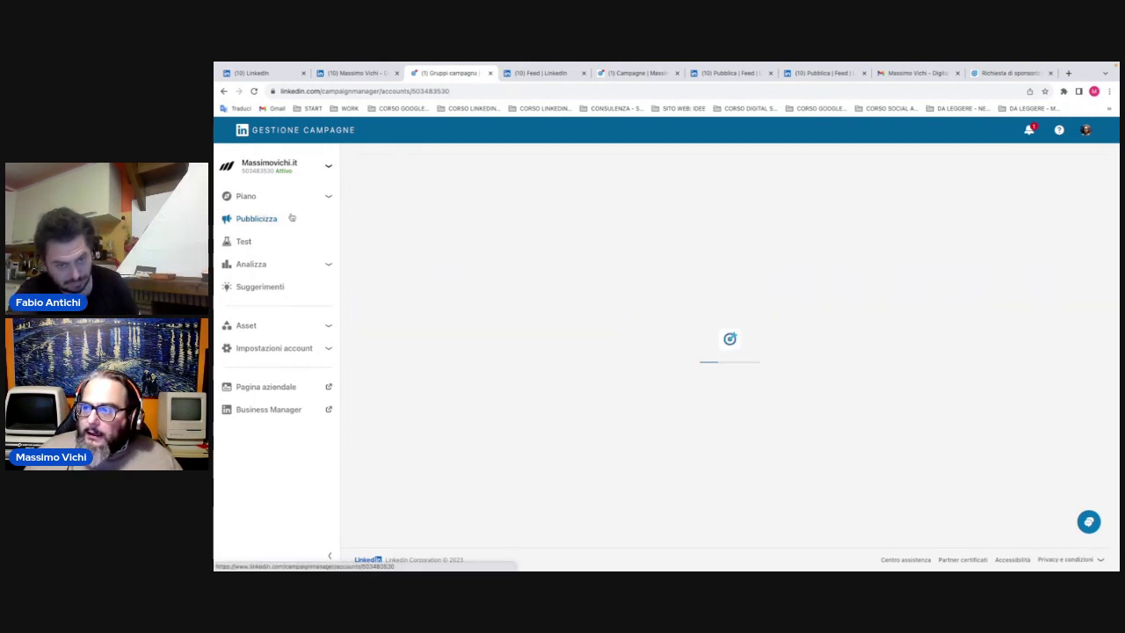
pyautogui.click(394, 202)
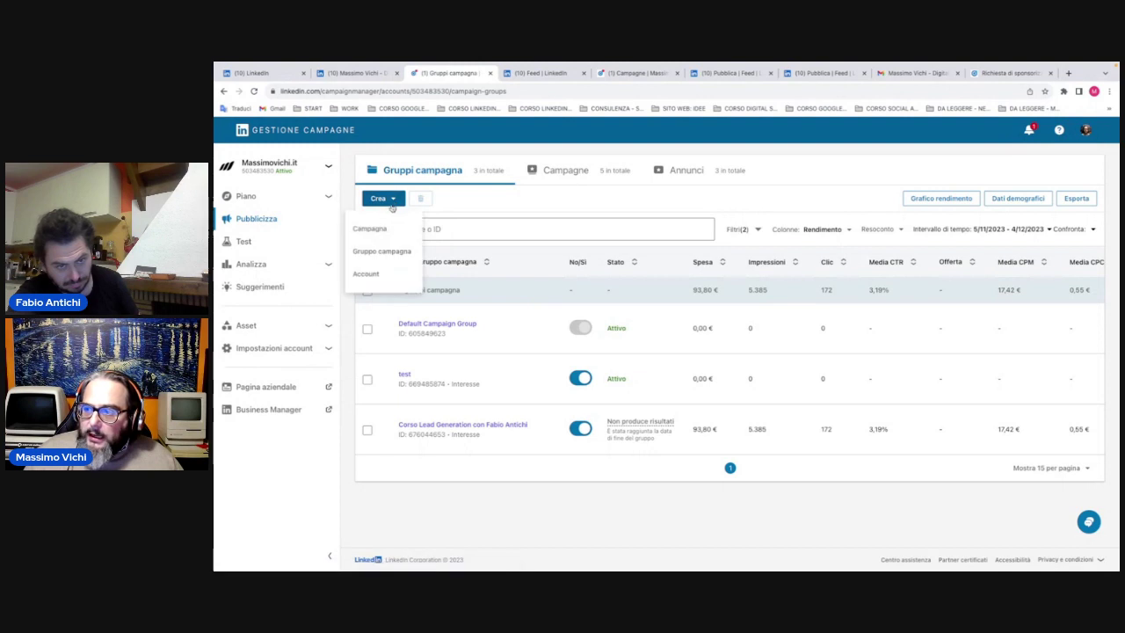
pyautogui.click(370, 229)
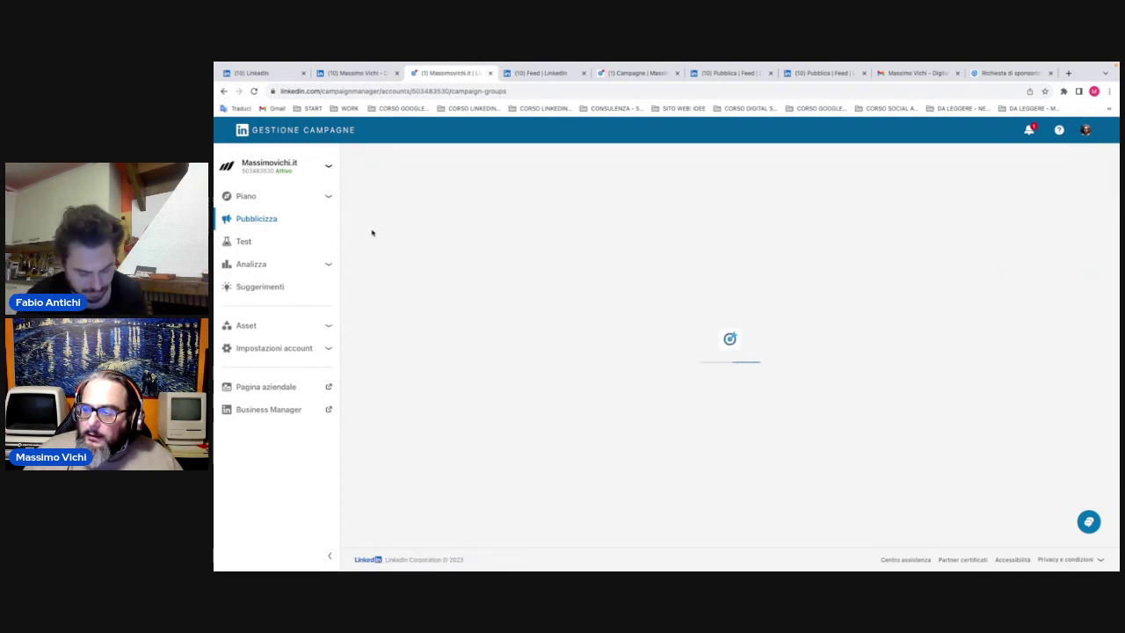
pyautogui.scroll(-1, 410, 255)
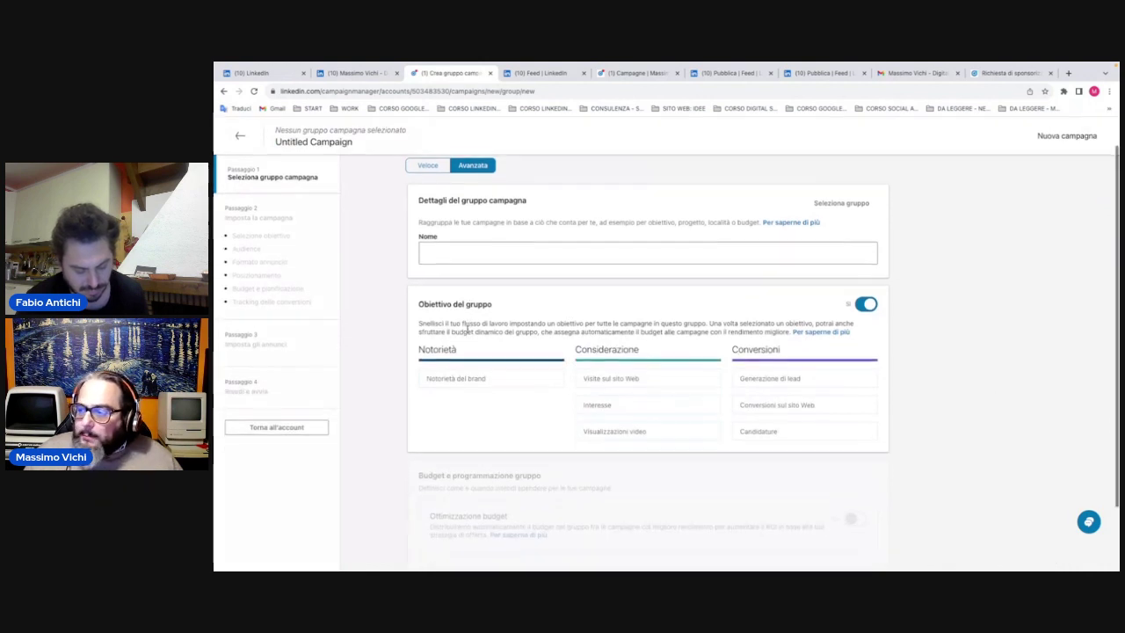
pyautogui.moveTo(482, 368)
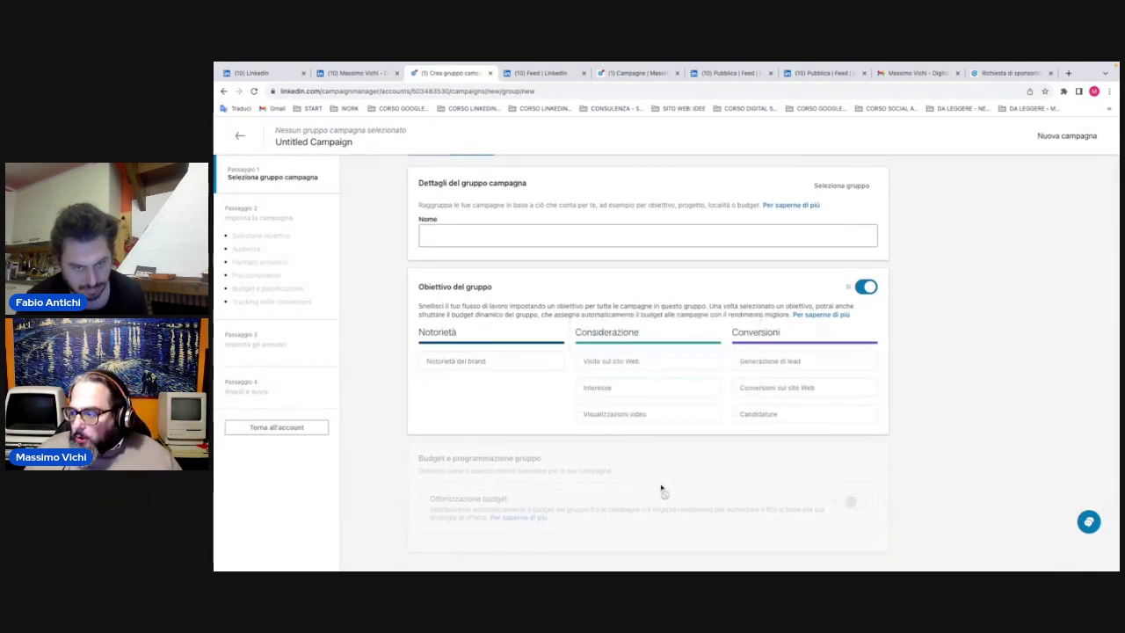
pyautogui.scroll(-1, 556, 397)
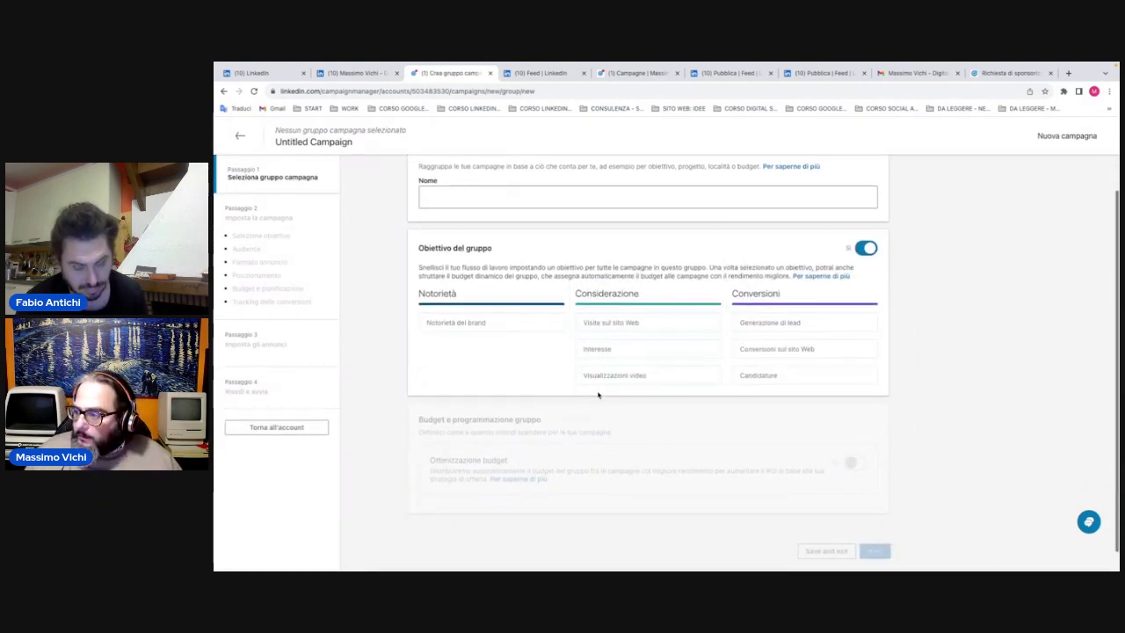
pyautogui.click(608, 322)
pyautogui.scroll(-2, 590, 350)
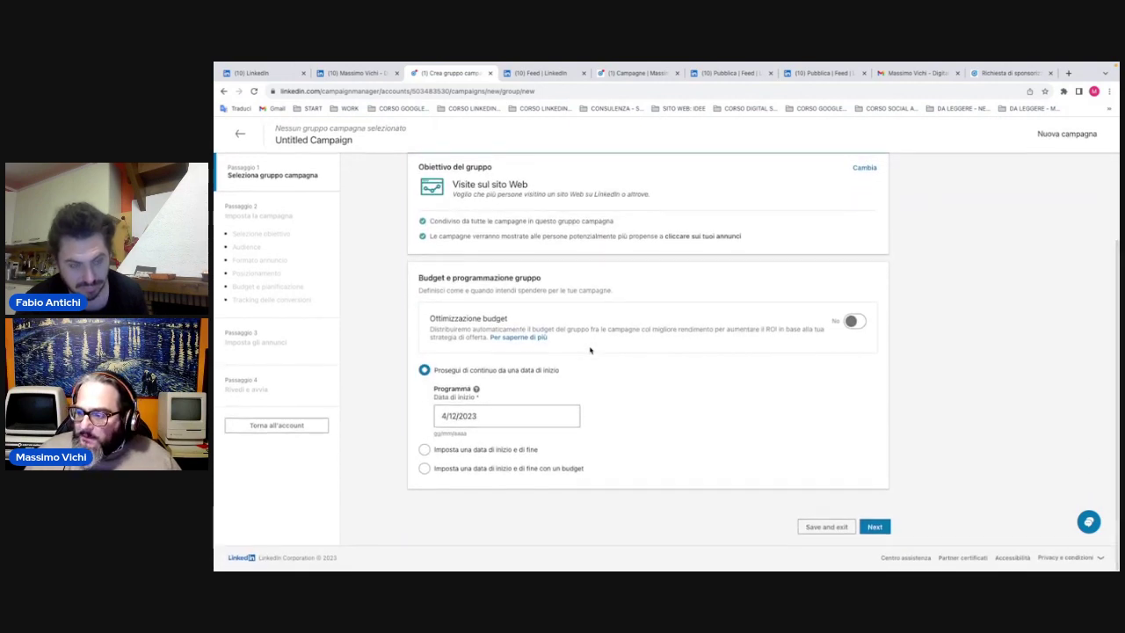
pyautogui.click(425, 451)
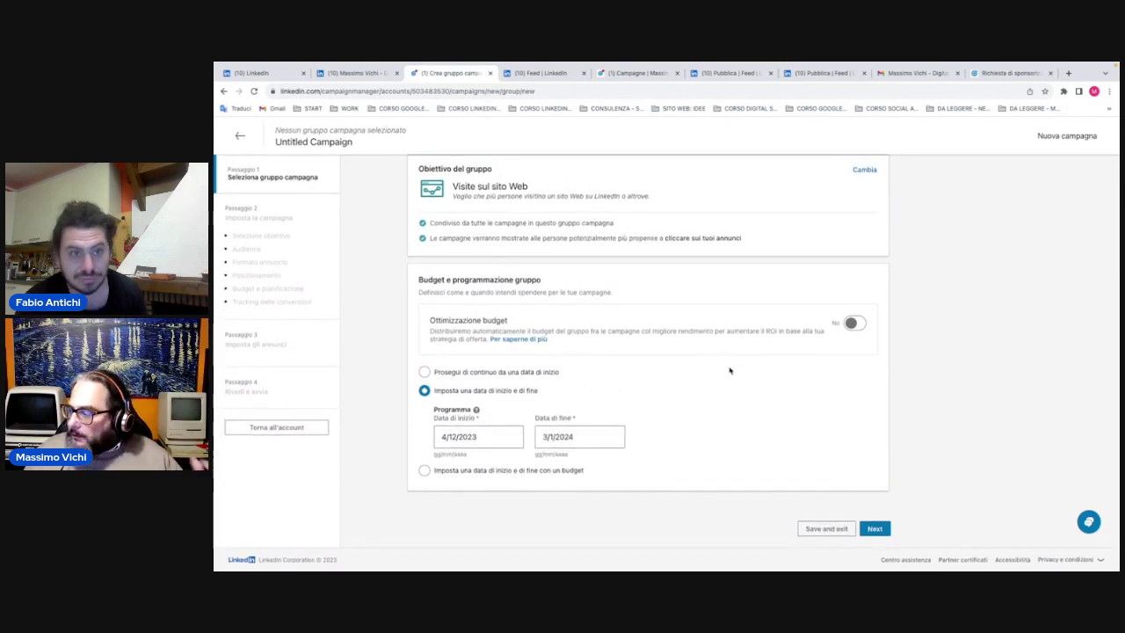
pyautogui.click(878, 531)
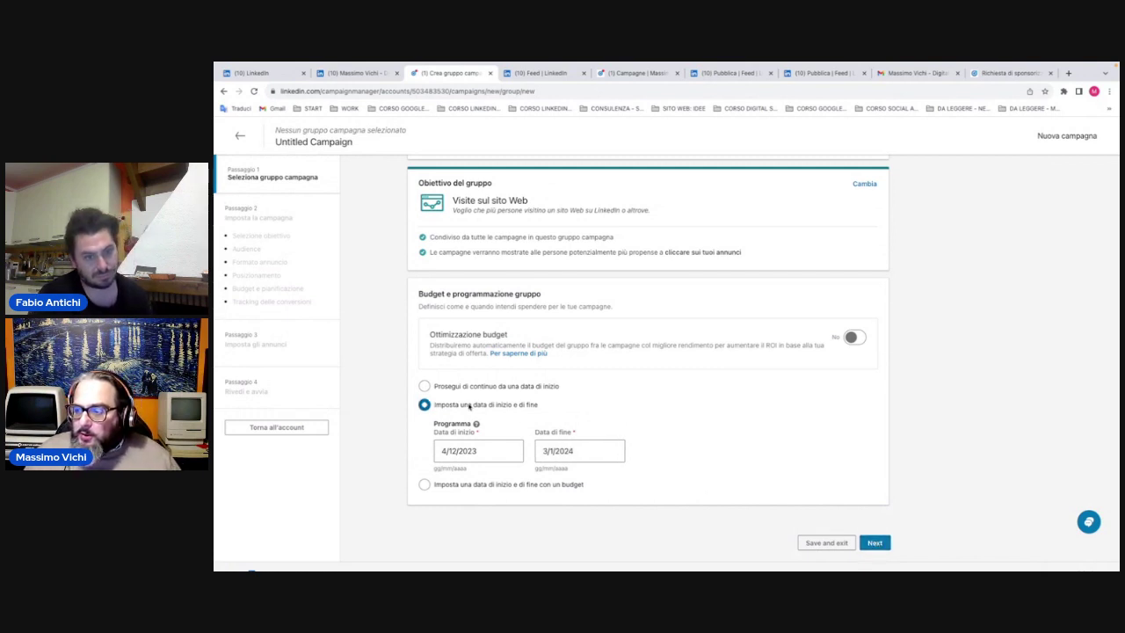
pyautogui.click(425, 387)
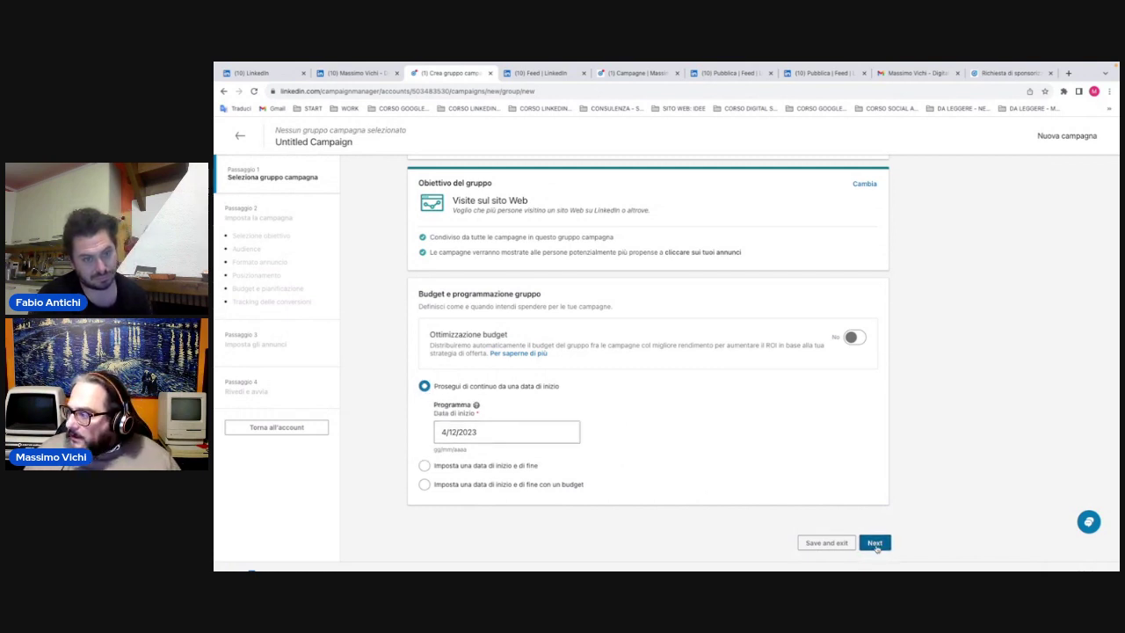
# - Name the new campaign group test, save it and proceed to the campaign settings
pyautogui.scroll(4, 633, 374)
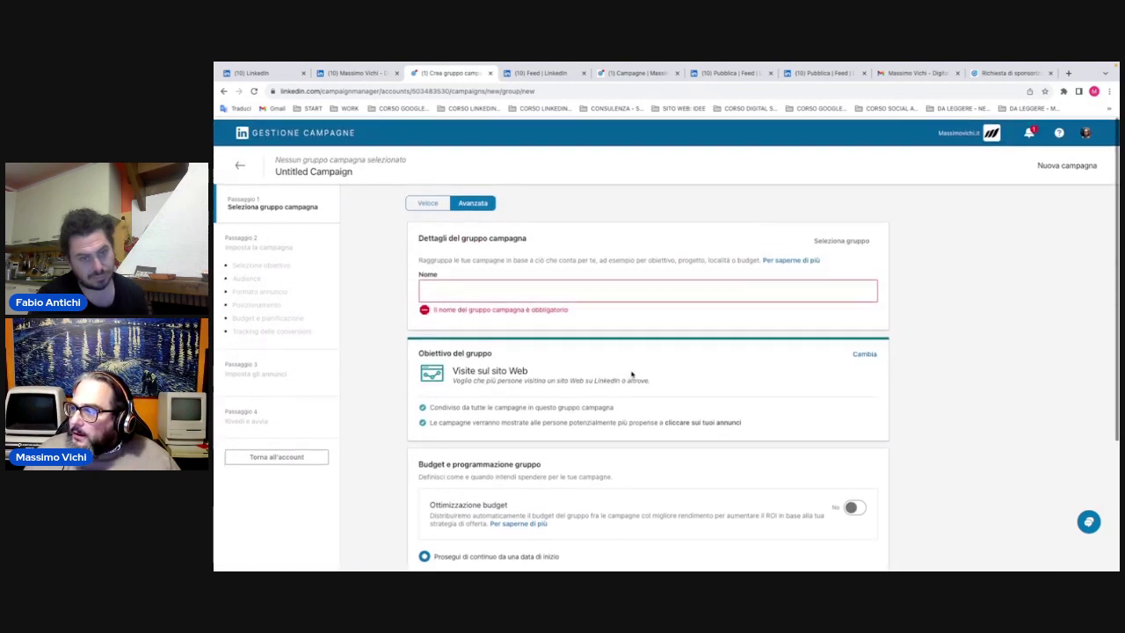
pyautogui.click(525, 285)
pyautogui.write('test')
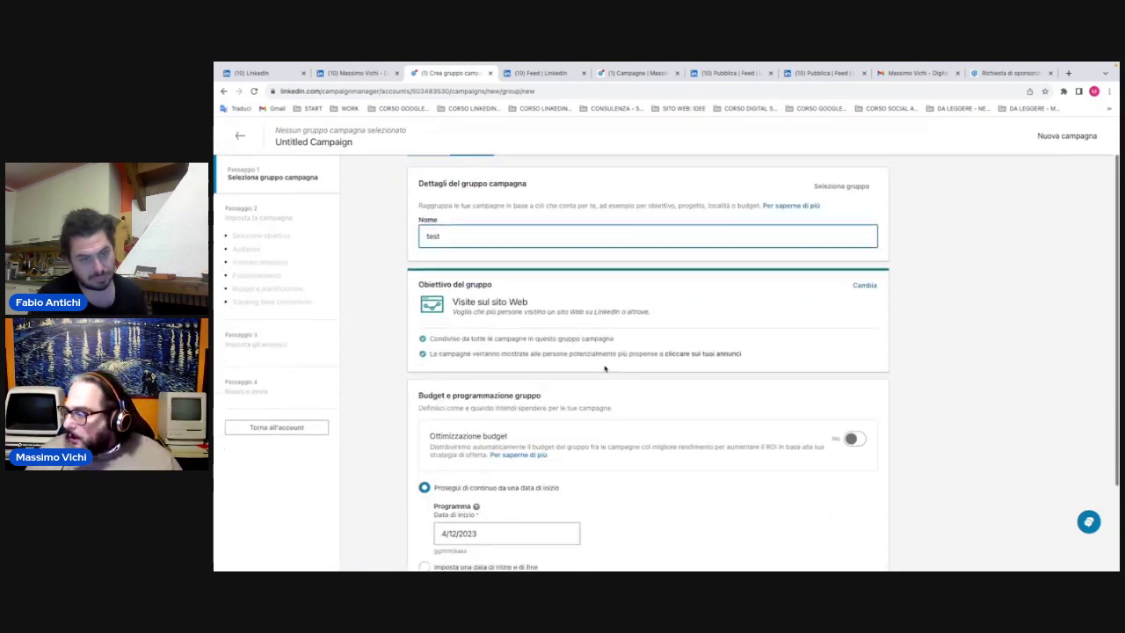
pyautogui.scroll(-5, 809, 490)
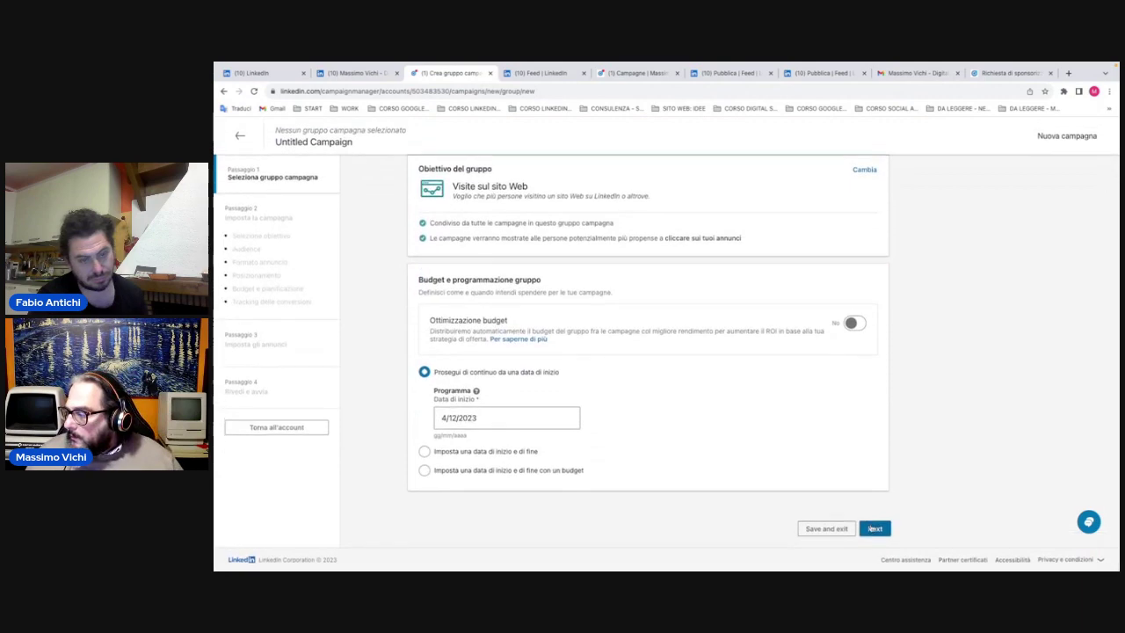
pyautogui.click(877, 531)
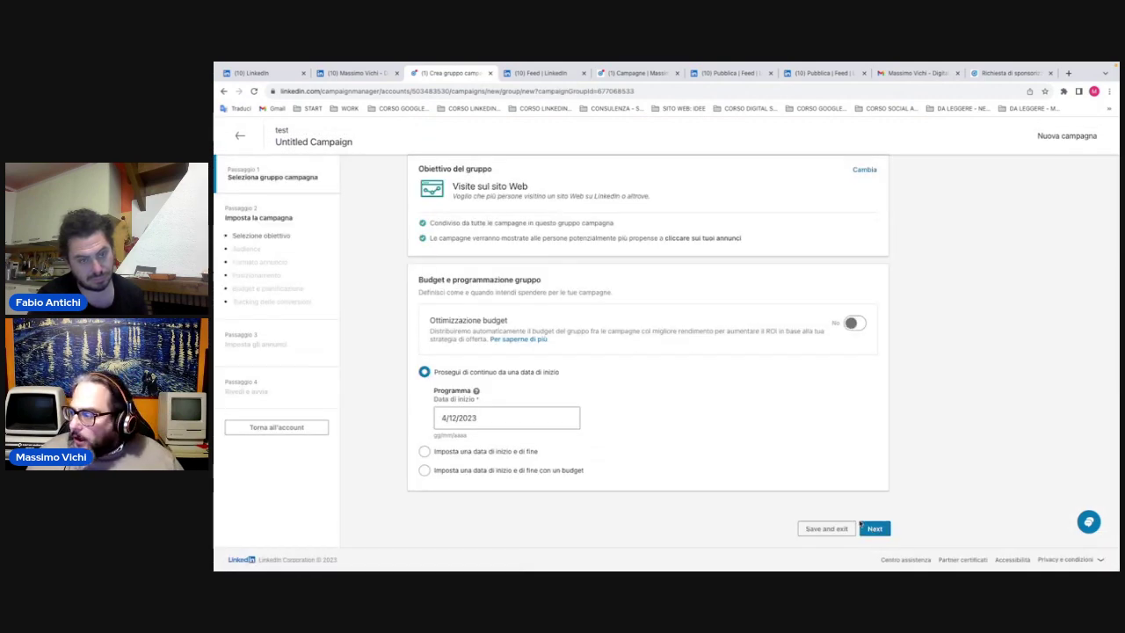
pyautogui.click(875, 528)
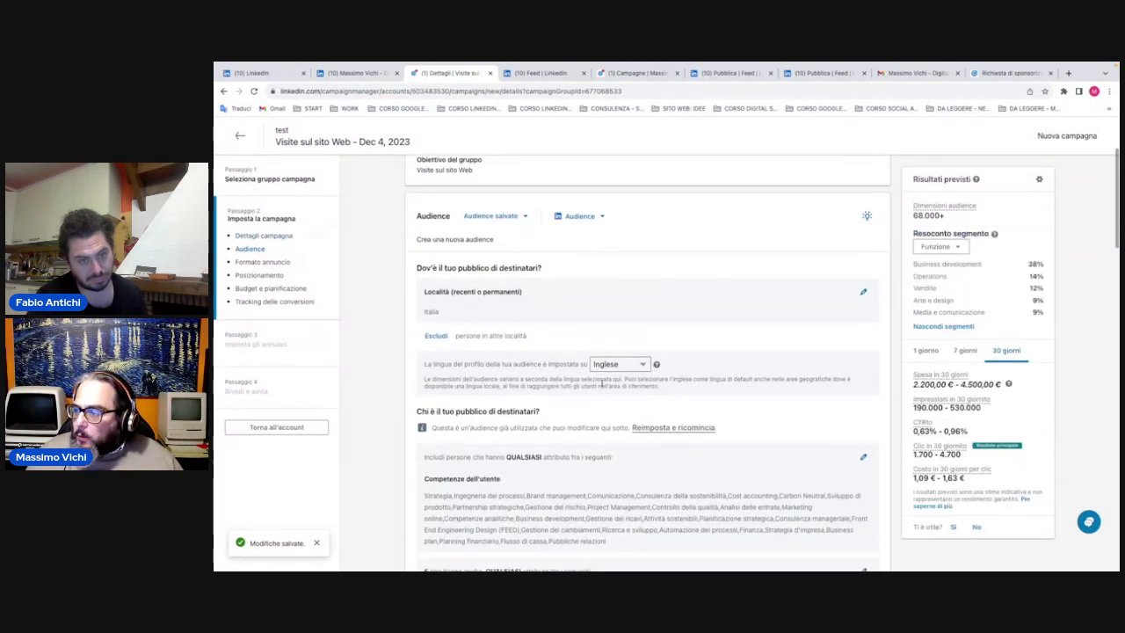
# - Examine the campaign settings from audience and Lookalike options through ad format, bidding strategy and conversion tracking
pyautogui.scroll(-3, 571, 361)
pyautogui.scroll(-3, 627, 394)
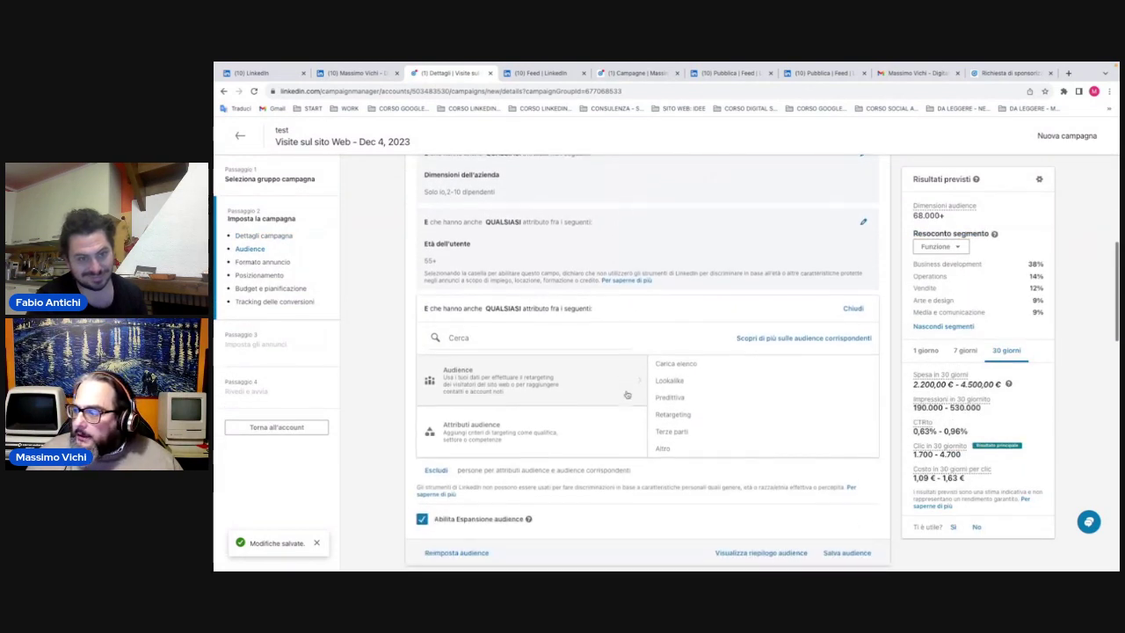
pyautogui.click(668, 356)
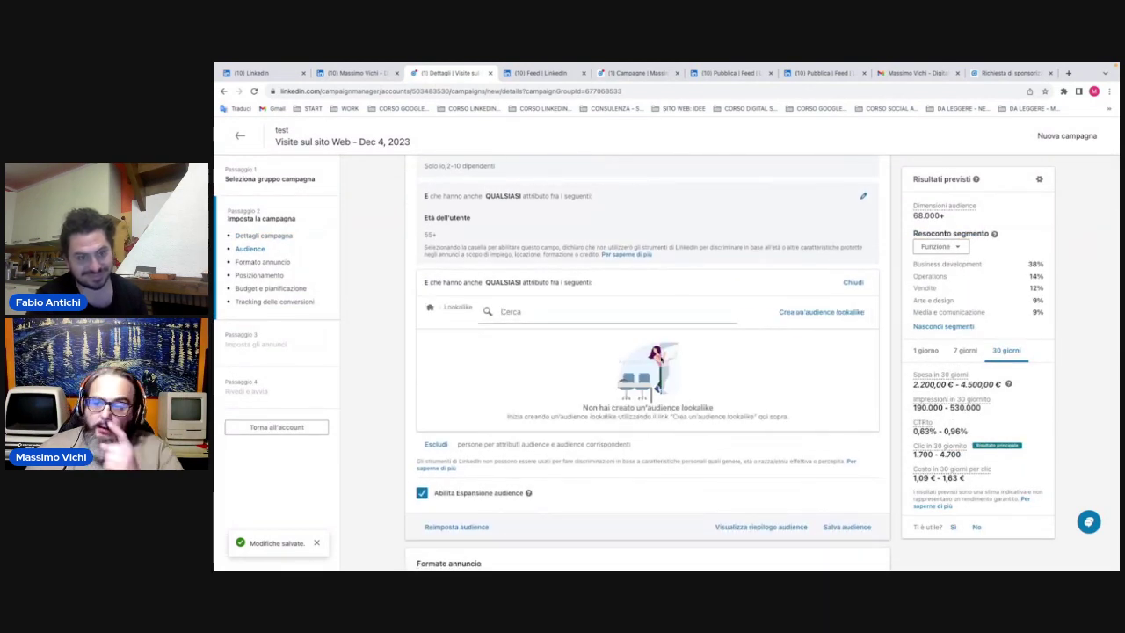
pyautogui.scroll(-3, 587, 351)
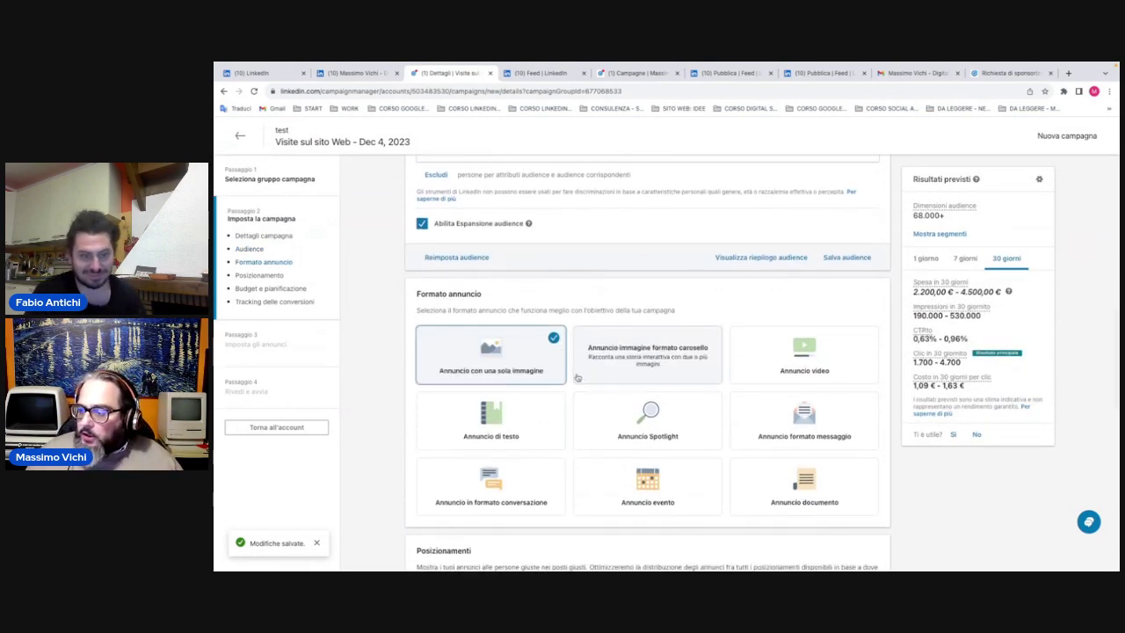
pyautogui.scroll(-6, 575, 377)
pyautogui.scroll(-3, 580, 377)
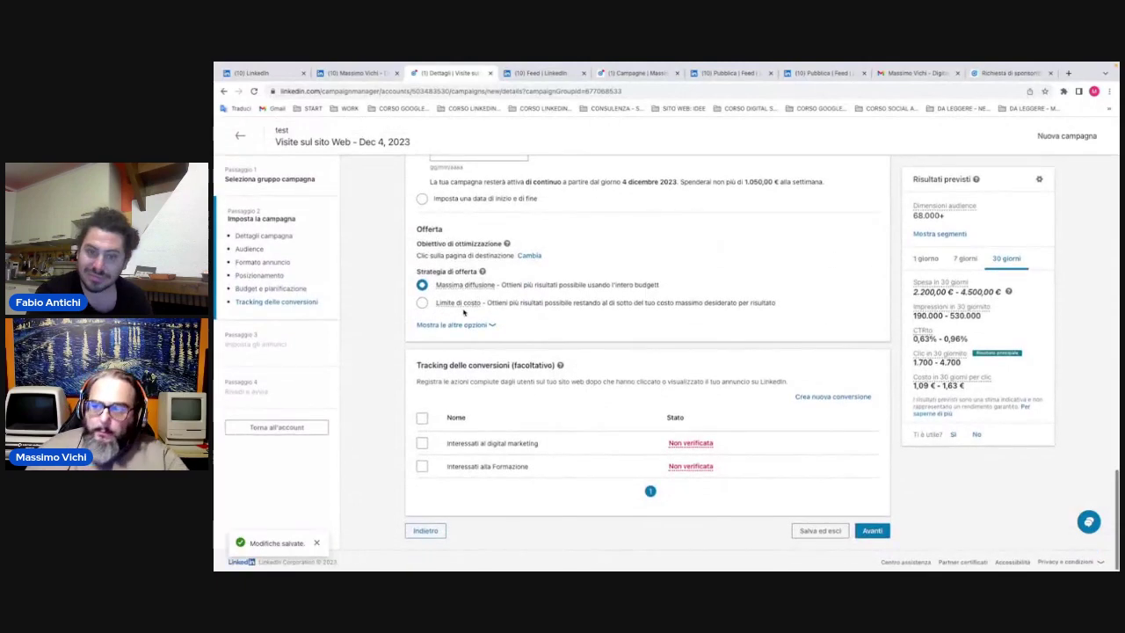
# - Save the campaign settings, confirming that objective and ad format become fixed, and browse the existing content for its ad
pyautogui.click(872, 527)
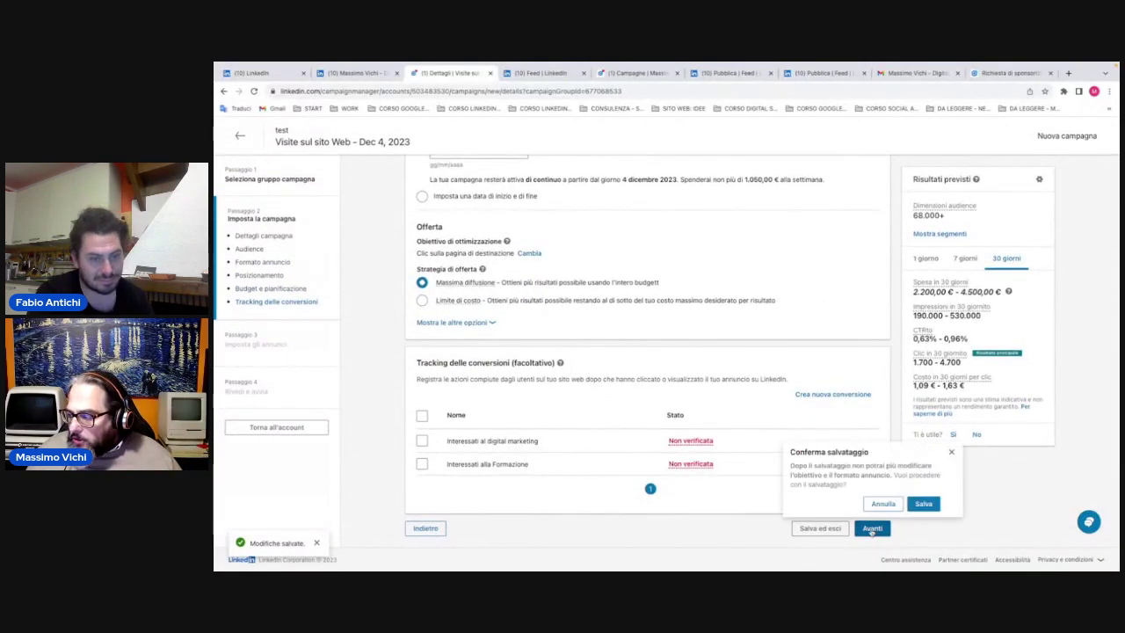
pyautogui.click(920, 506)
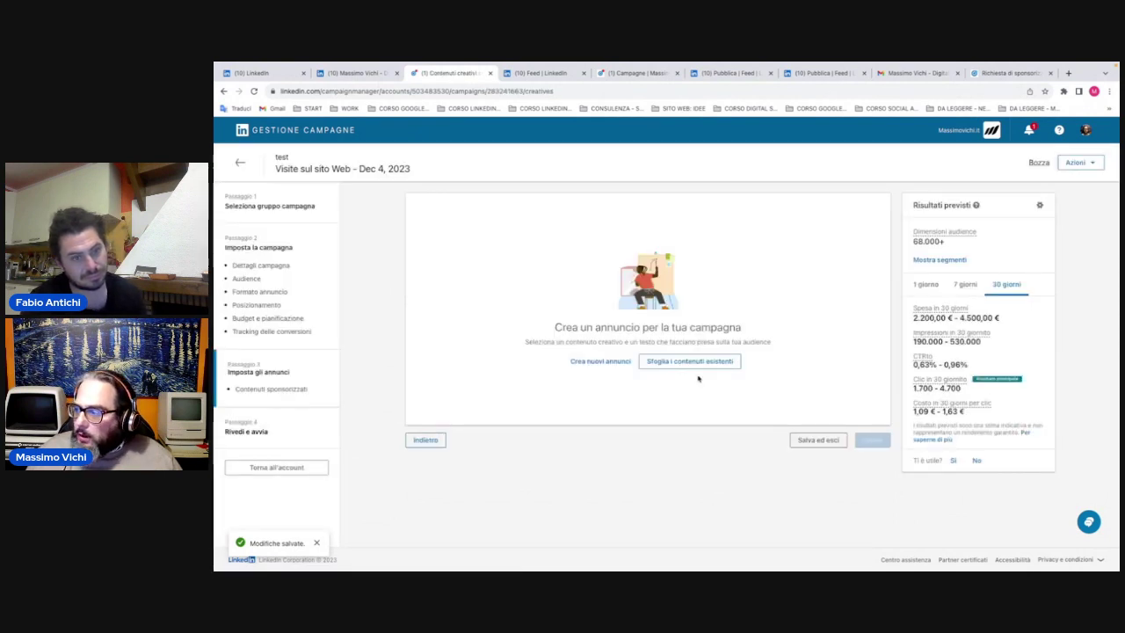
pyautogui.click(696, 364)
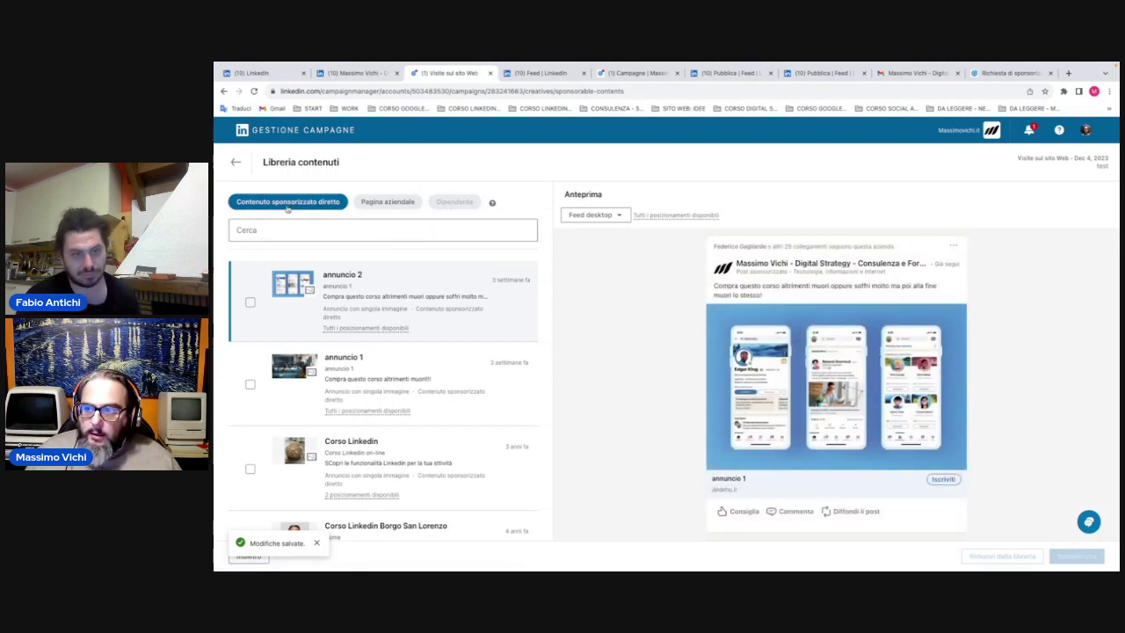
# - Compare the Pagina aziendale and Contenuto sponsorizzato diretto posts in the content library, and return to the account's campaigns list
pyautogui.click(369, 202)
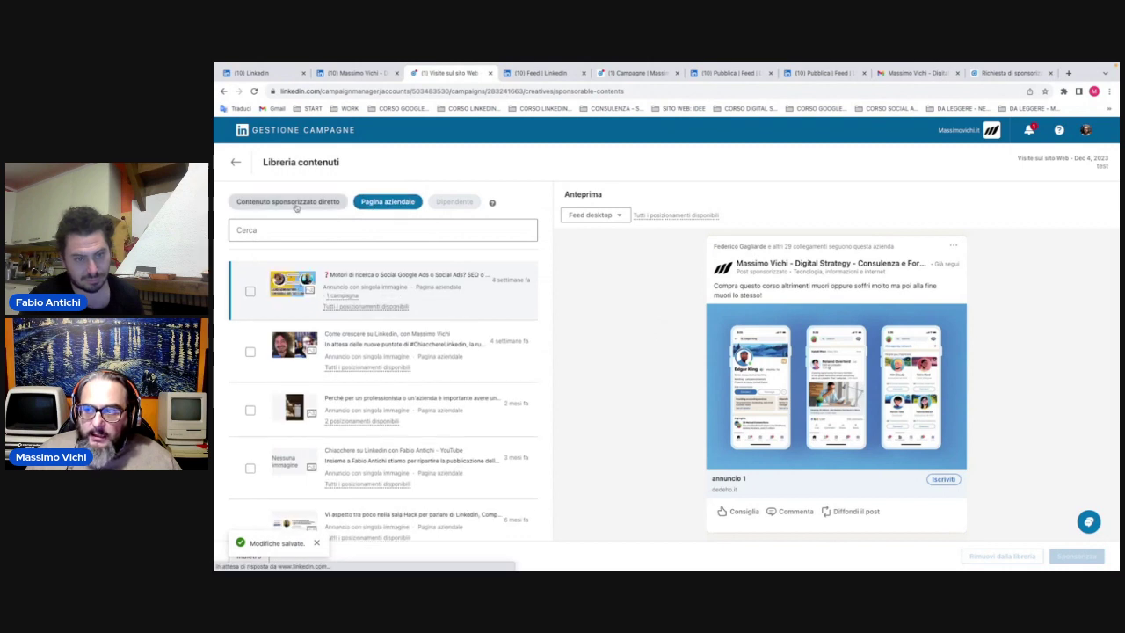
pyautogui.click(297, 206)
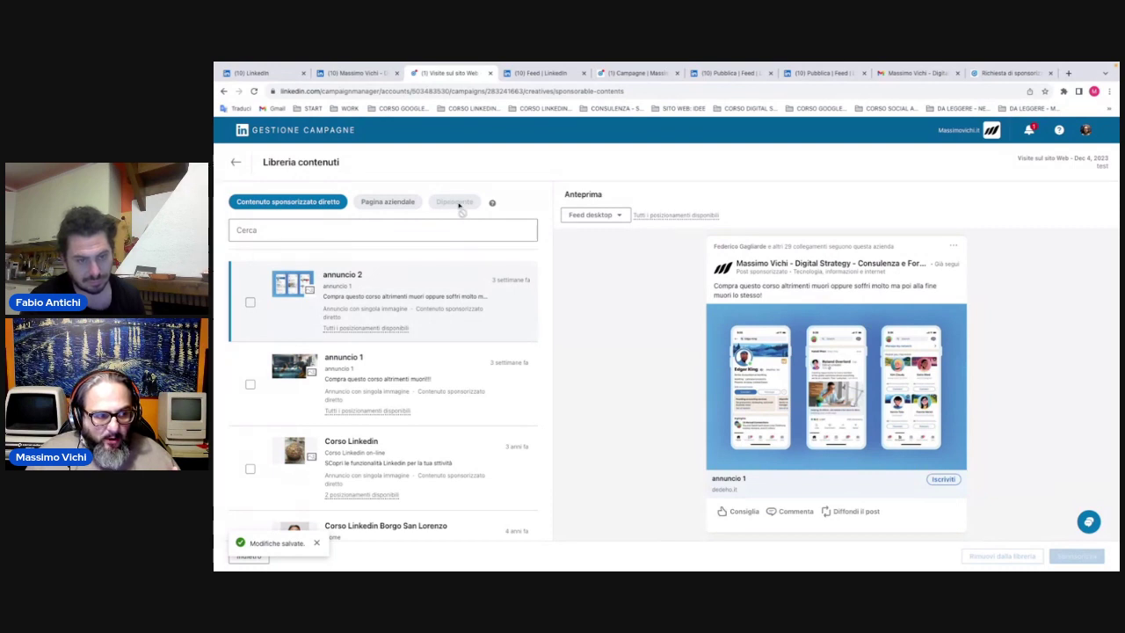
pyautogui.click(233, 164)
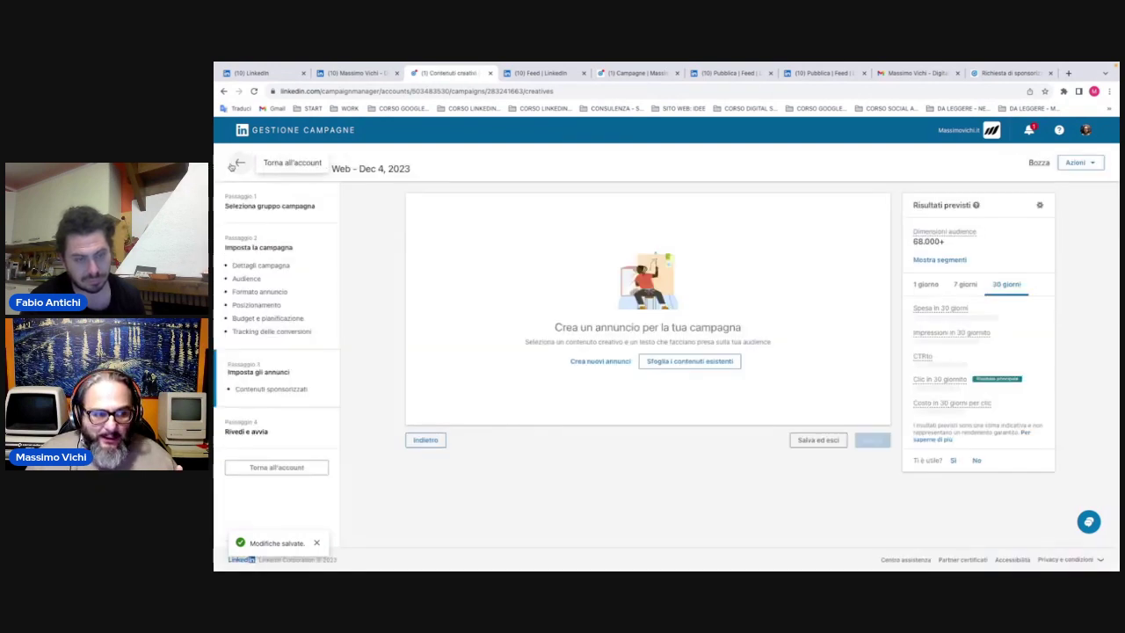
pyautogui.click(233, 164)
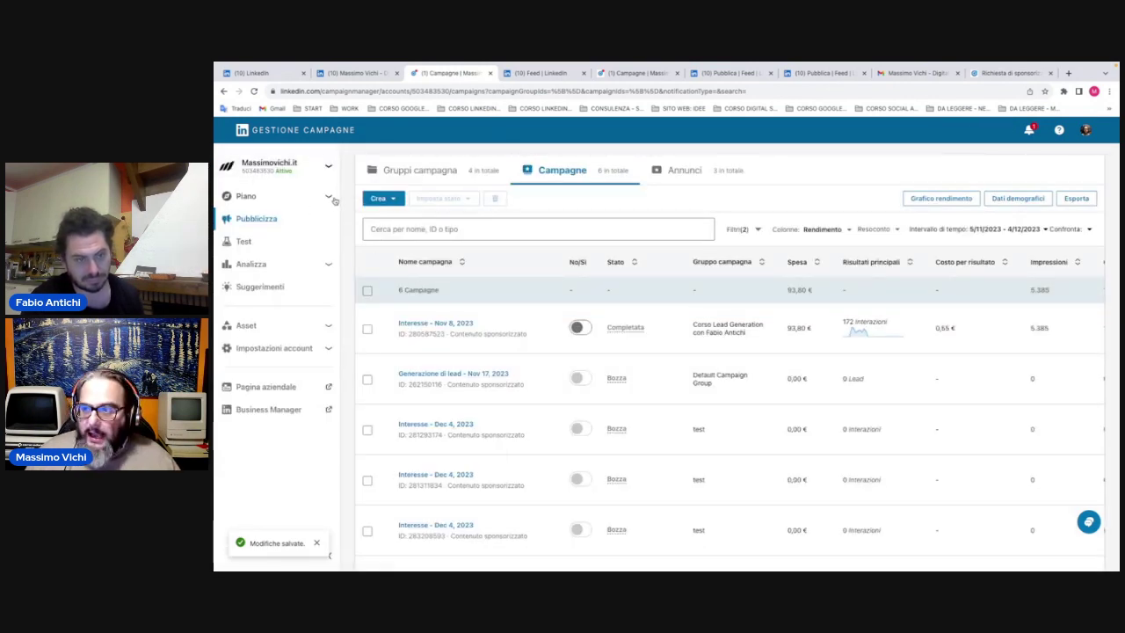
# - Start a new campaign and set its campaign group's objective to Interesse
pyautogui.click(383, 199)
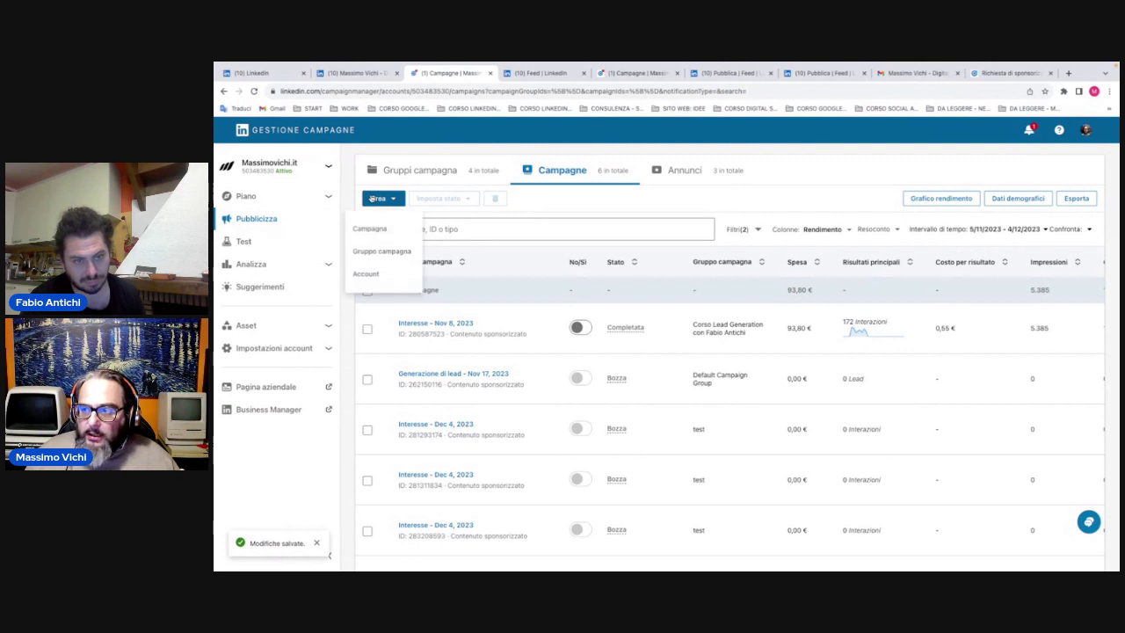
pyautogui.click(372, 232)
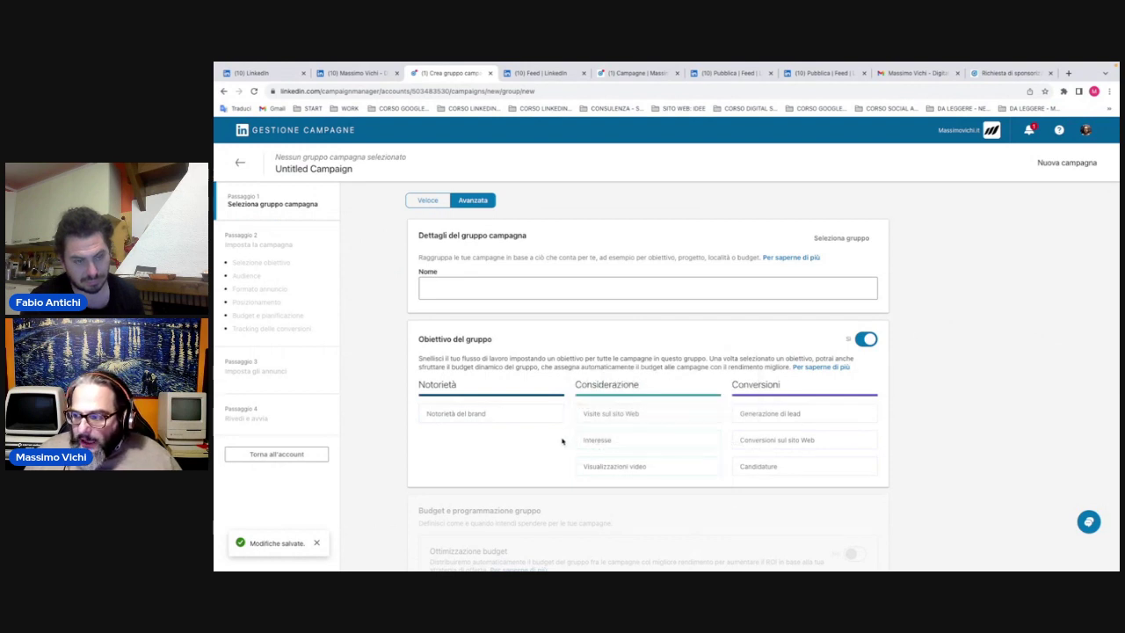
pyautogui.moveTo(623, 441)
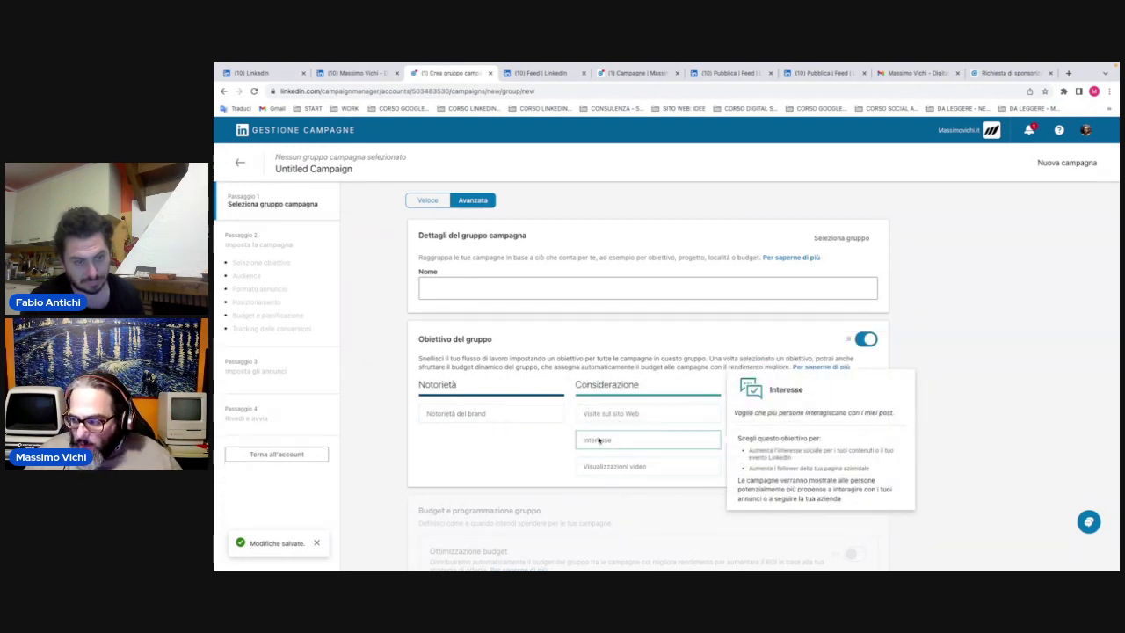
pyautogui.click(599, 440)
pyautogui.scroll(-5, 620, 440)
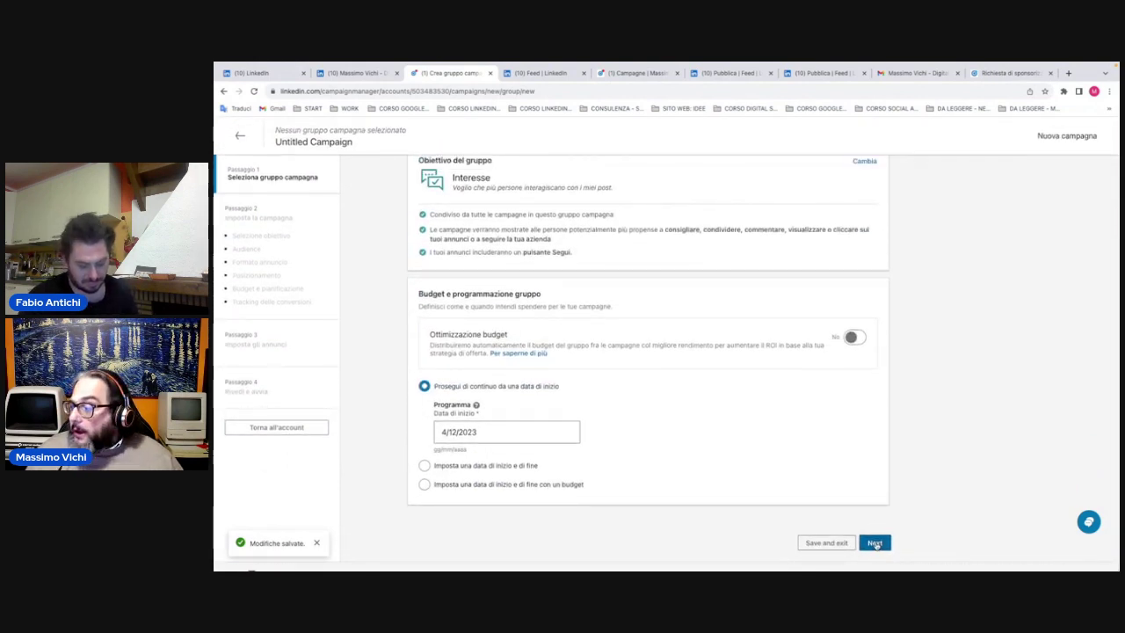
# - Name the campaign group fdfdfd, keep its continuous schedule and proceed to the campaign settings
pyautogui.click(876, 544)
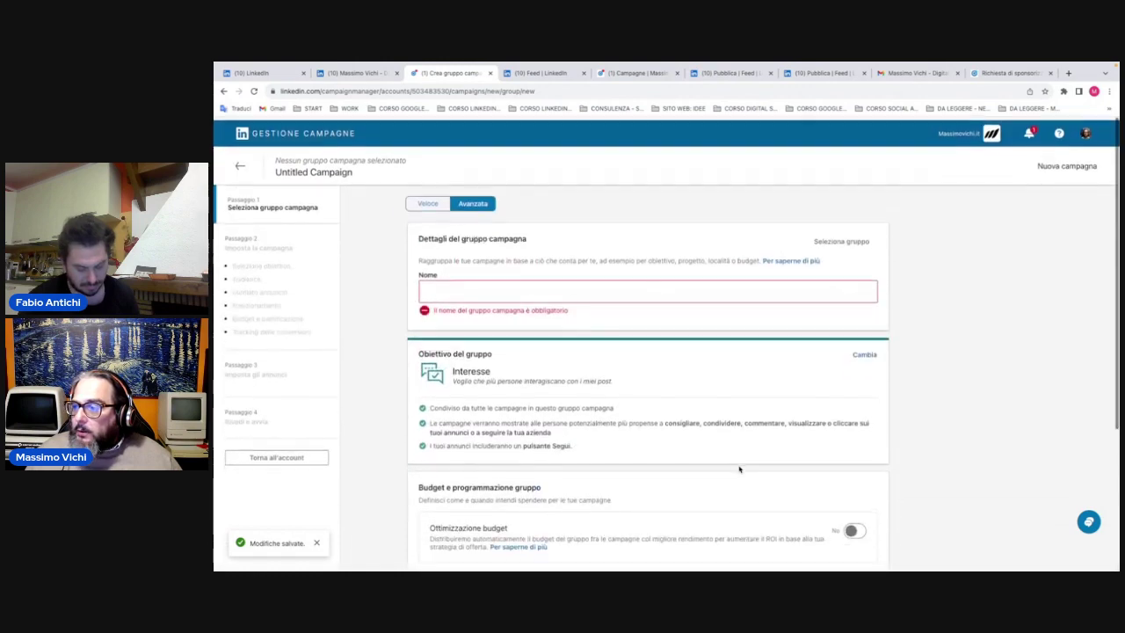
pyautogui.write('Prova')
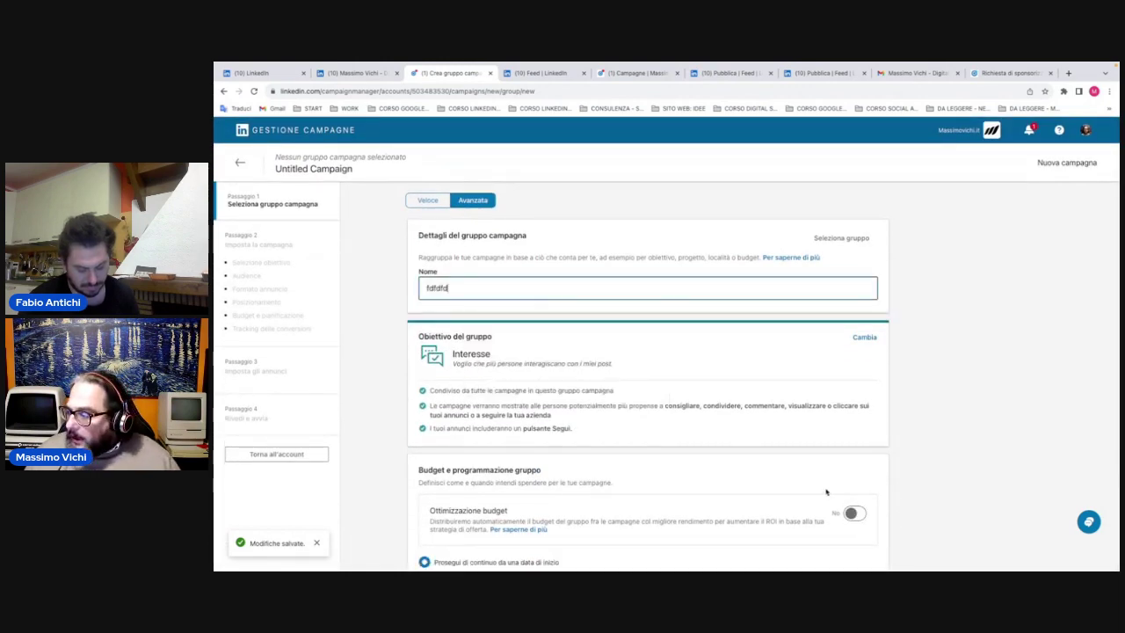
pyautogui.scroll(-3, 829, 490)
pyautogui.click(875, 525)
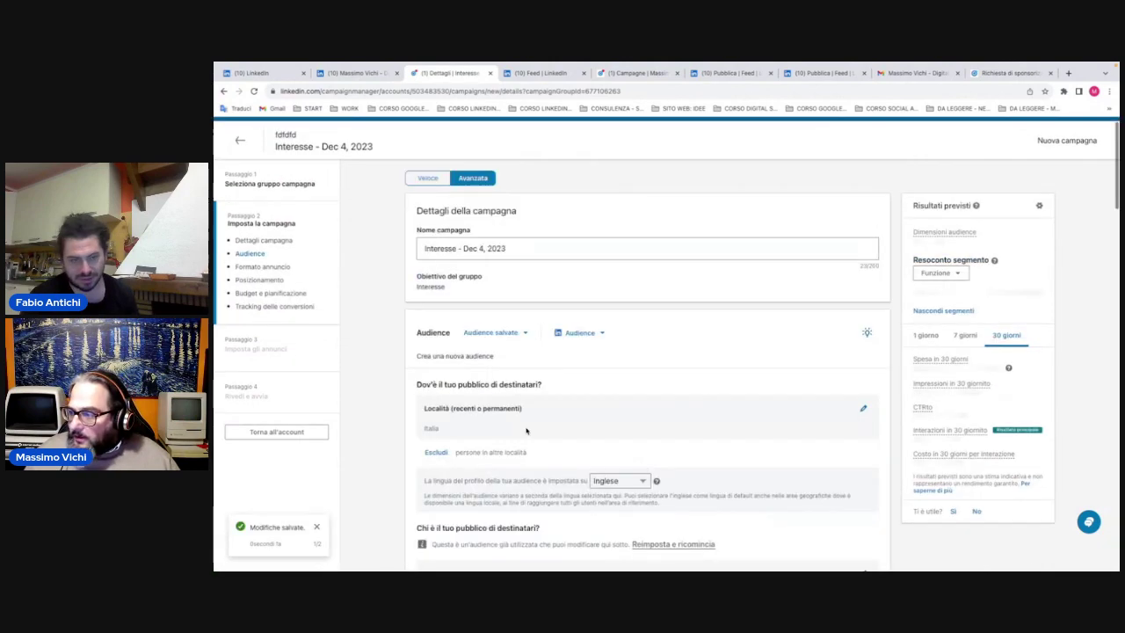
# - Keep the single-image ad format and the other campaign settings as they are, and save the campaign
pyautogui.scroll(-5, 646, 453)
pyautogui.scroll(-15, 785, 486)
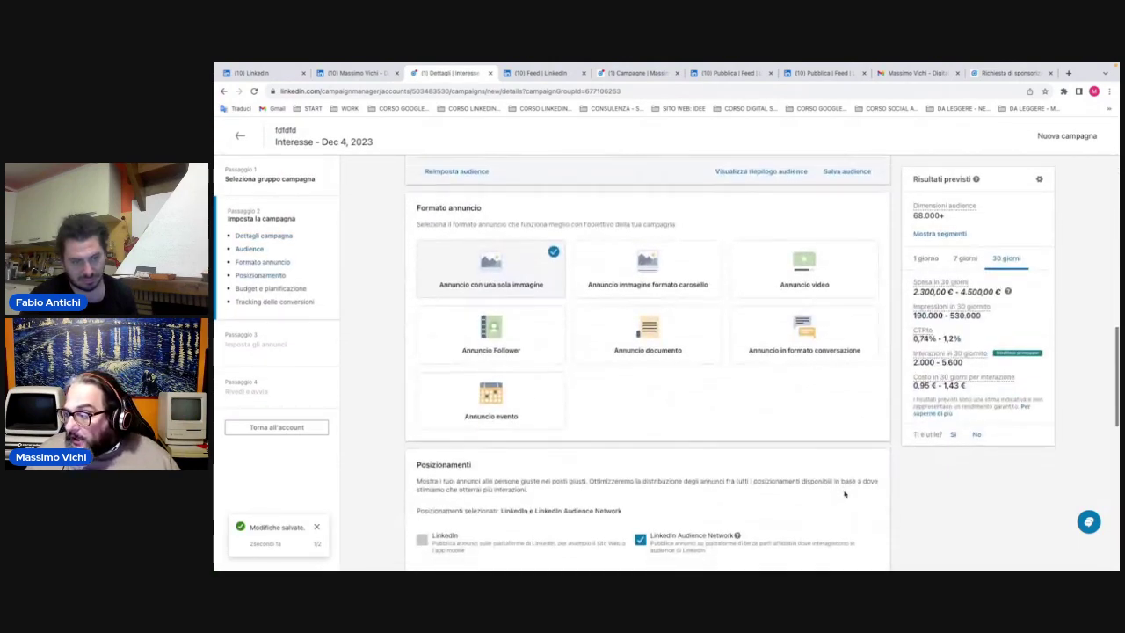
pyautogui.click(870, 529)
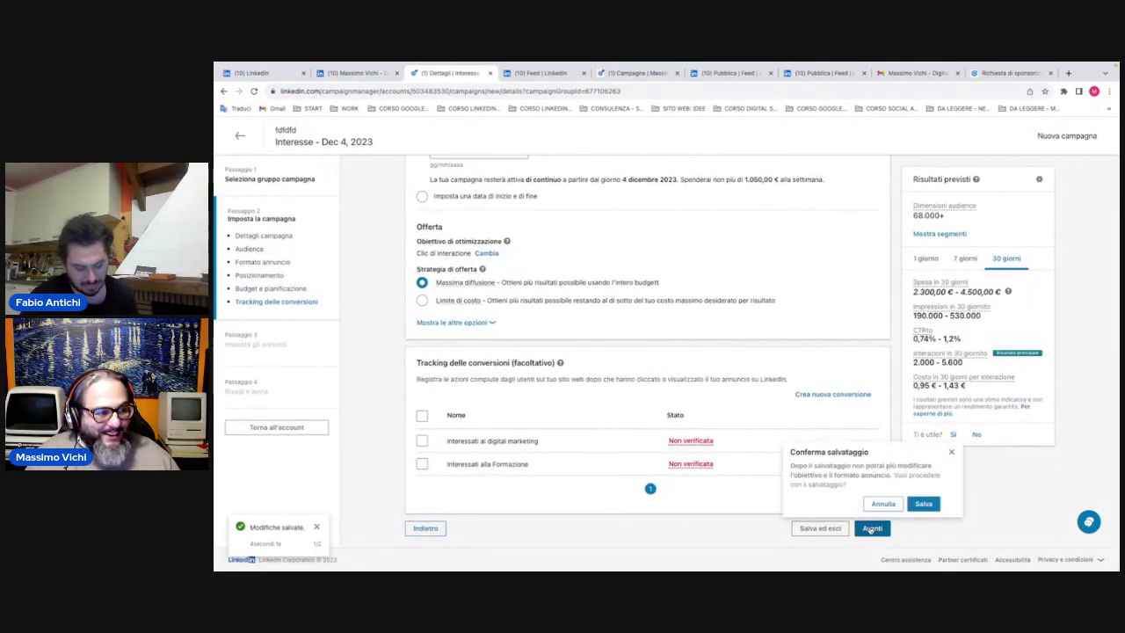
pyautogui.click(923, 503)
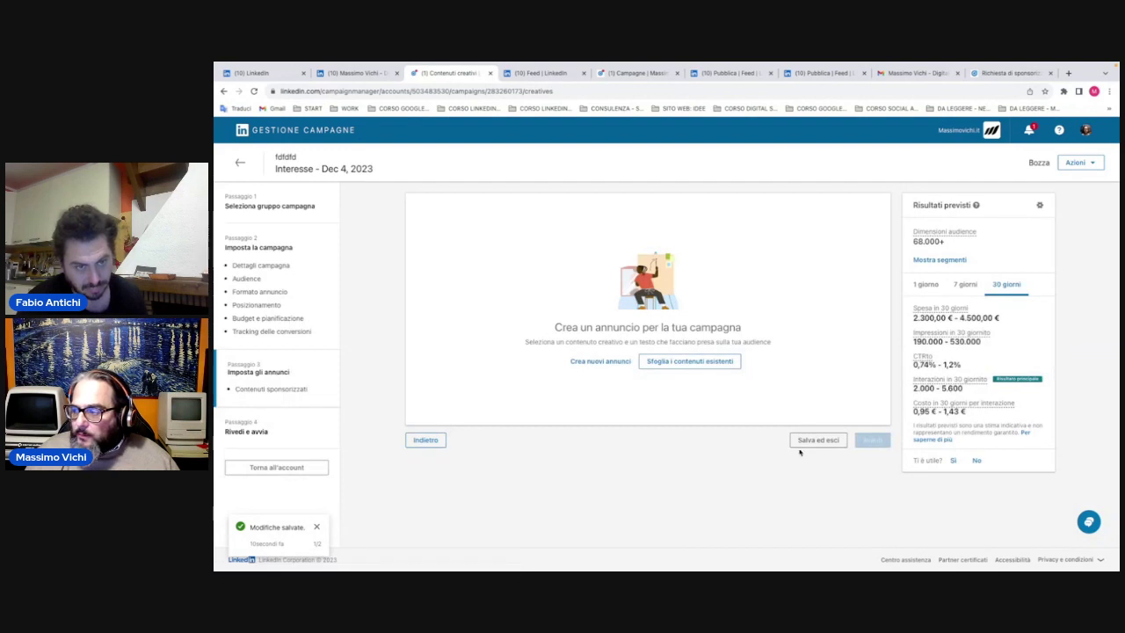
# - Browse the existing content for the ad, view the Dipendente section of the library and return to the account's campaign groups
pyautogui.click(678, 358)
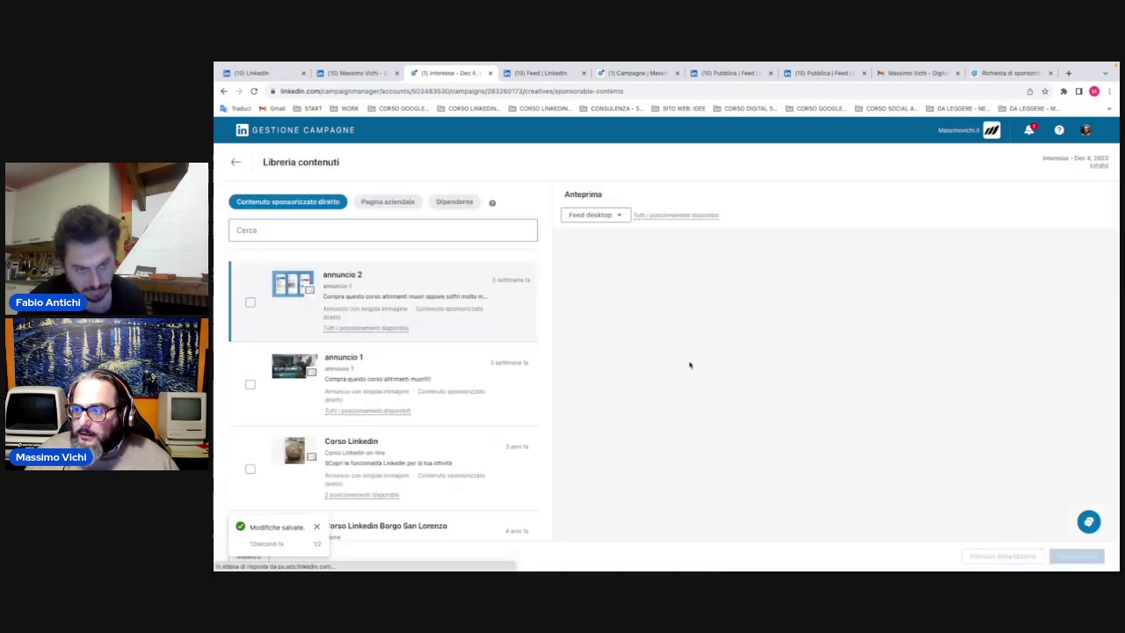
pyautogui.click(452, 203)
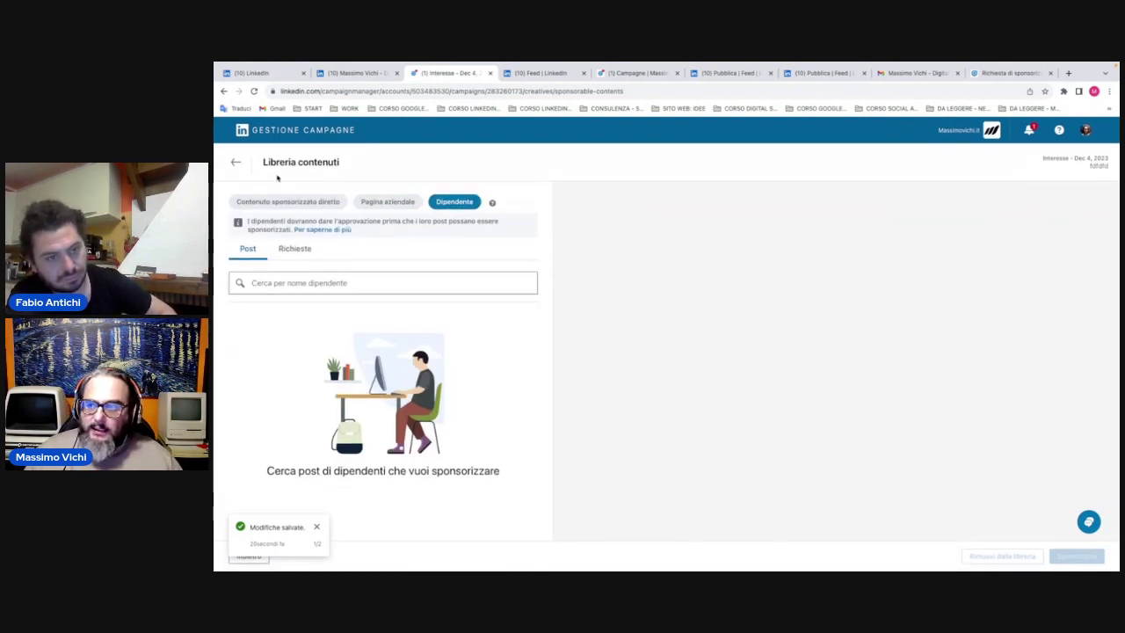
pyautogui.click(269, 131)
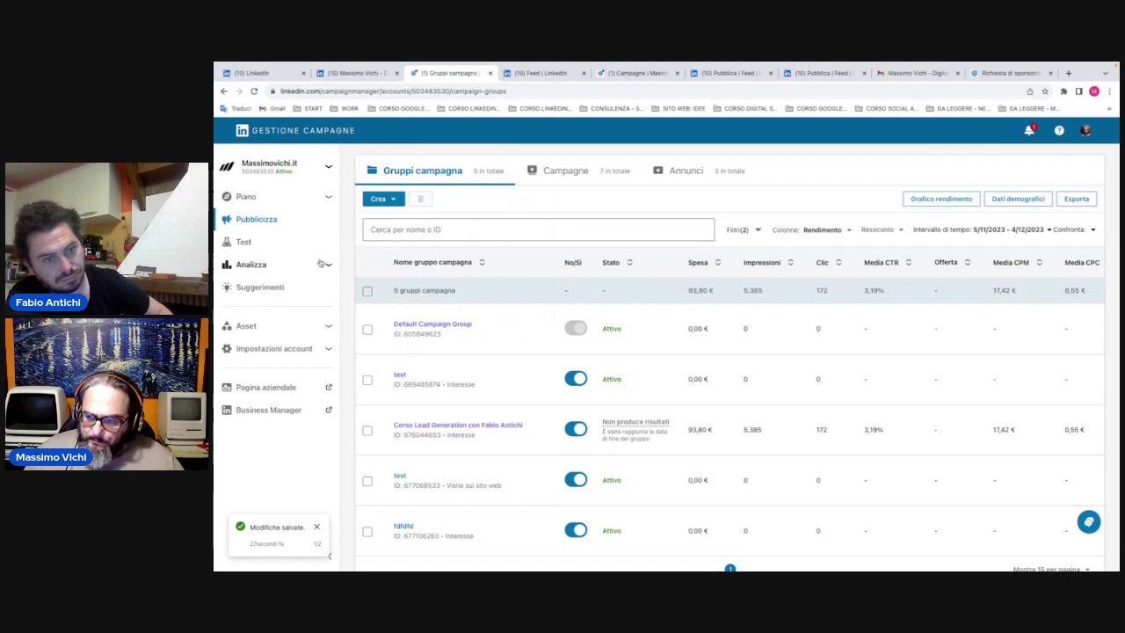
# - Open the account's audiences and begin a retargeting audience based on single-image ads
pyautogui.click(325, 197)
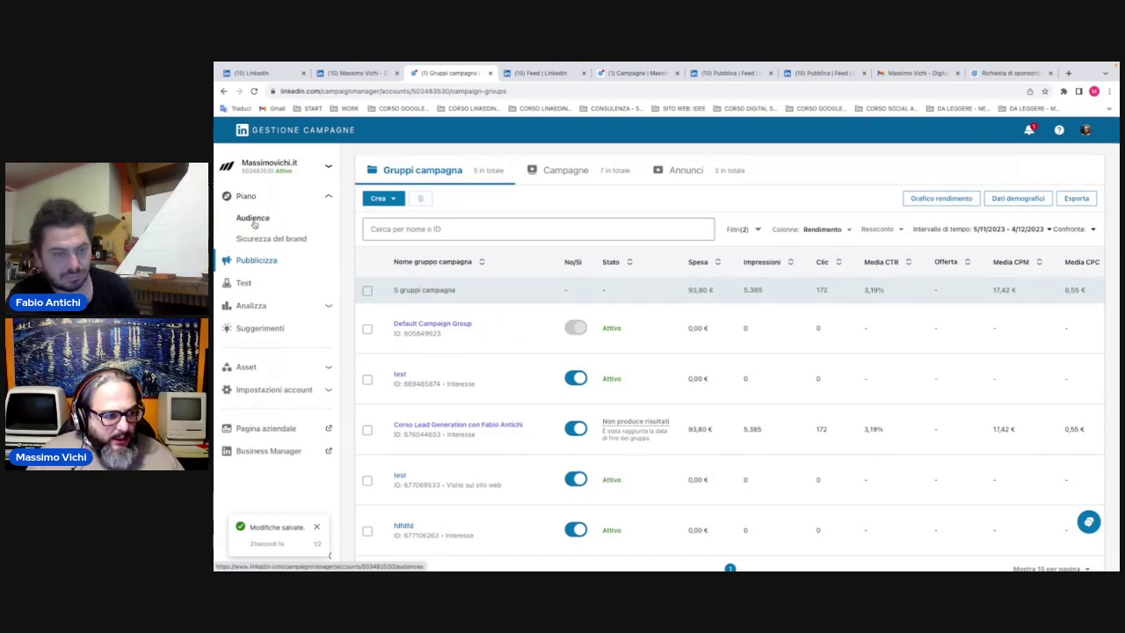
pyautogui.click(253, 218)
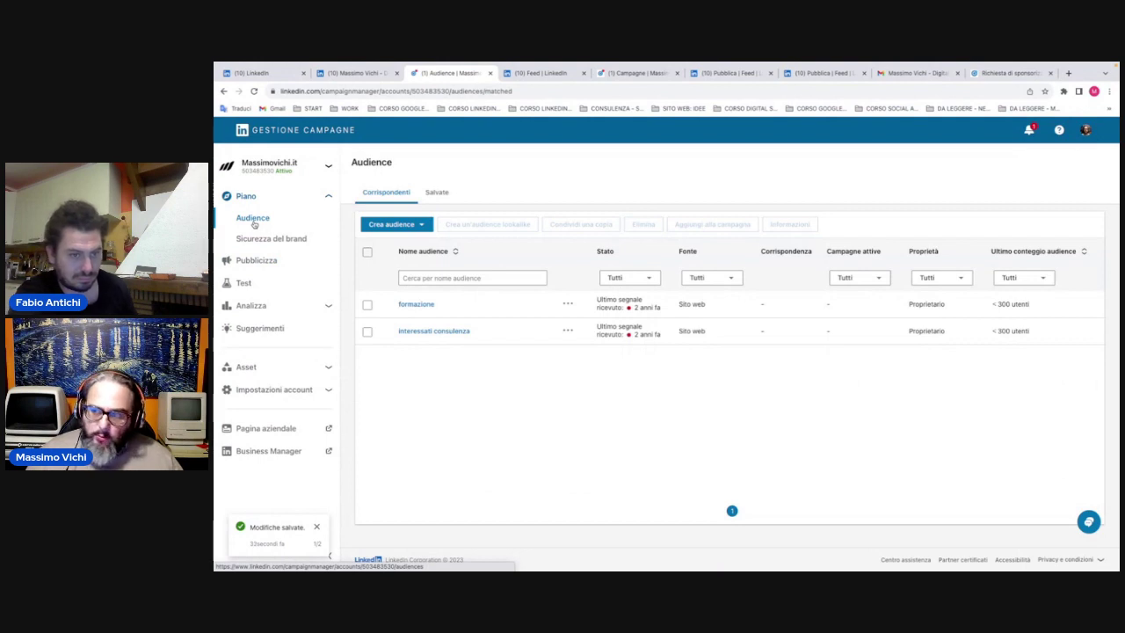
pyautogui.click(391, 224)
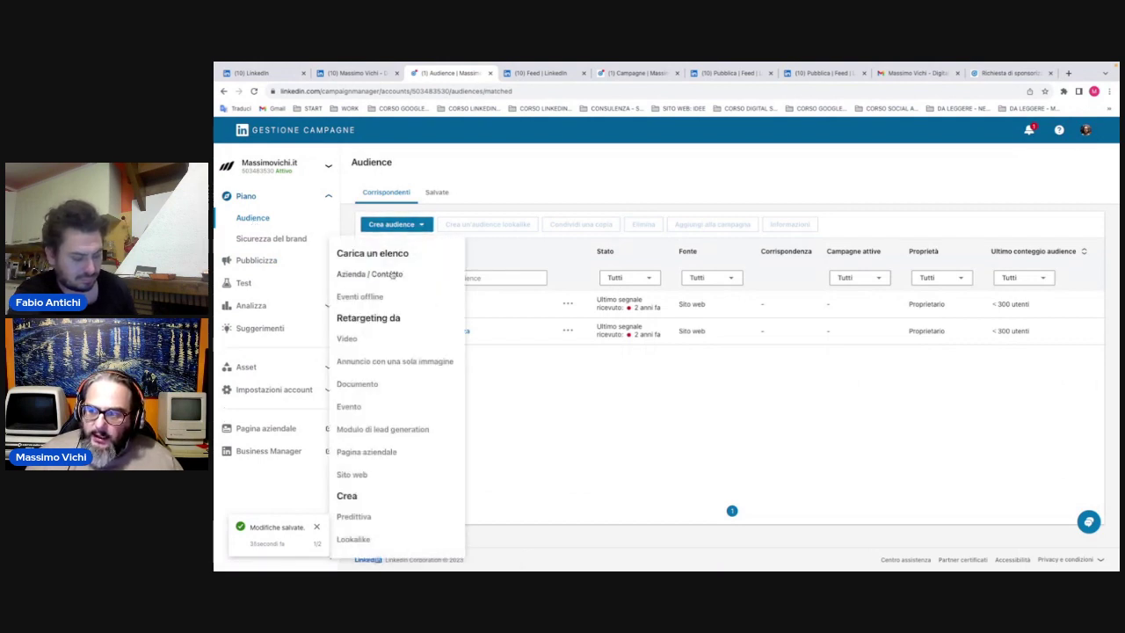
pyautogui.click(355, 362)
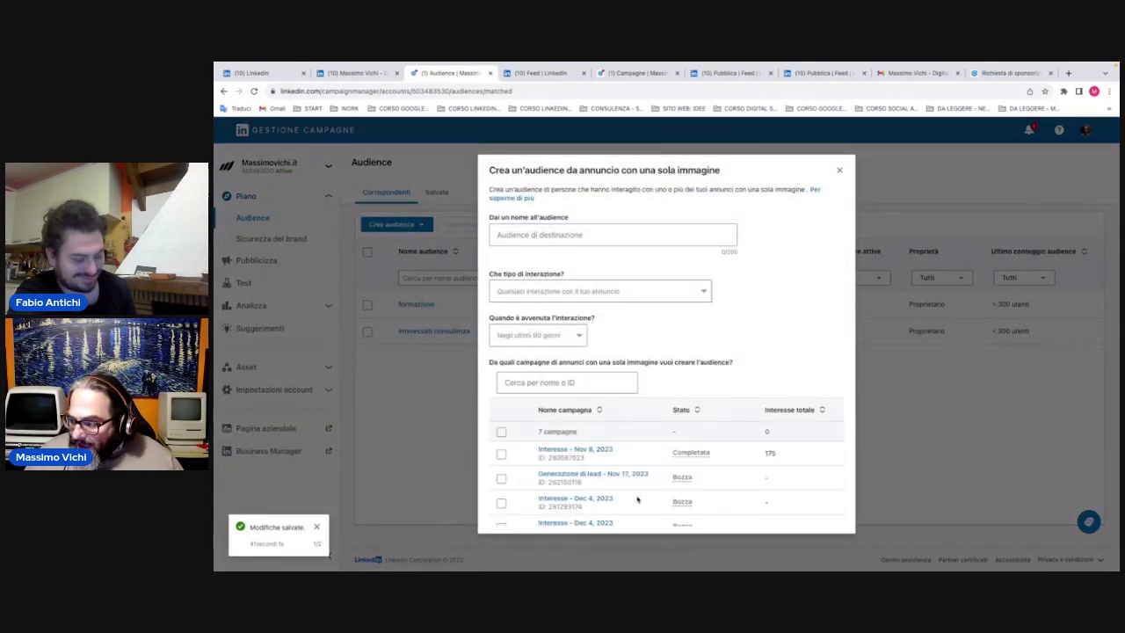
# - Look through both pages of campaigns offered as sources for the single-image ad audience
pyautogui.scroll(-3, 608, 494)
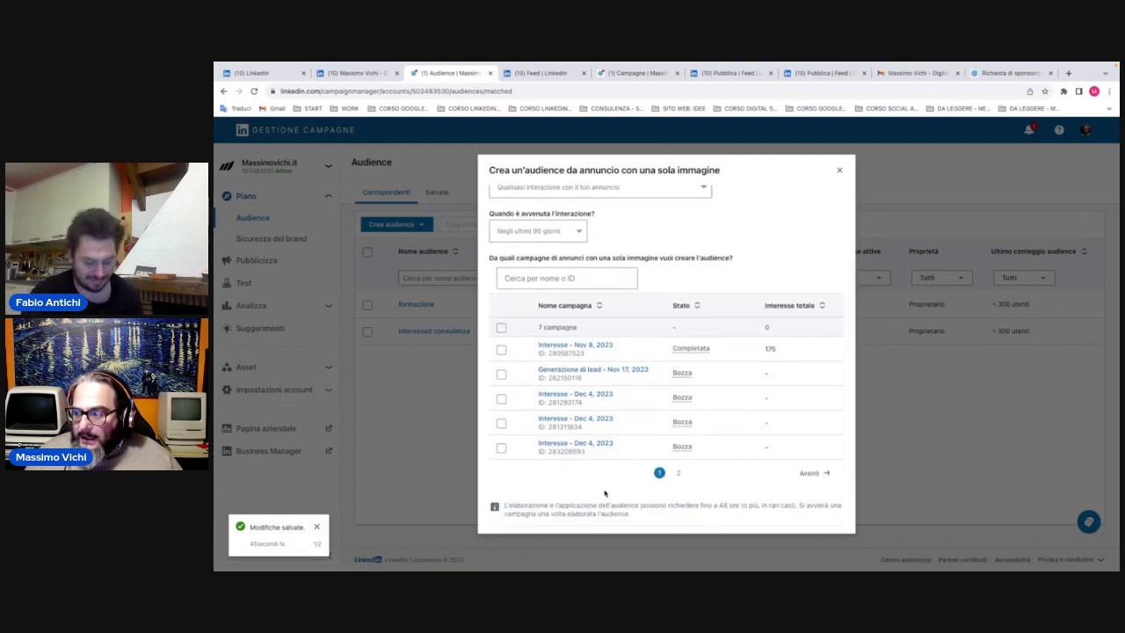
pyautogui.scroll(-2, 570, 483)
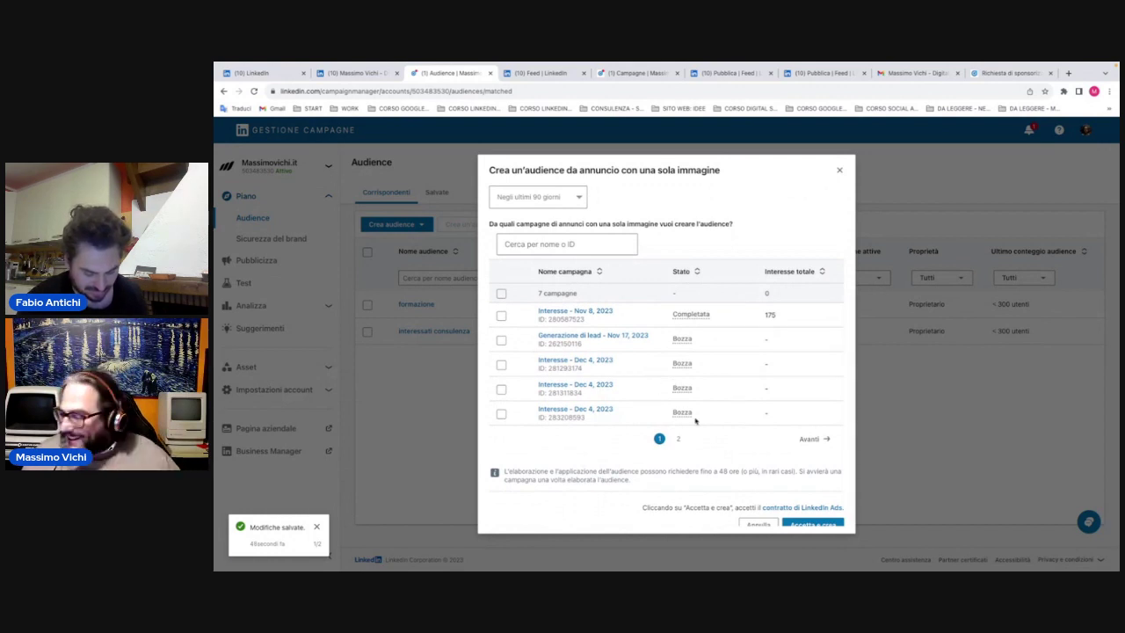
pyautogui.click(677, 438)
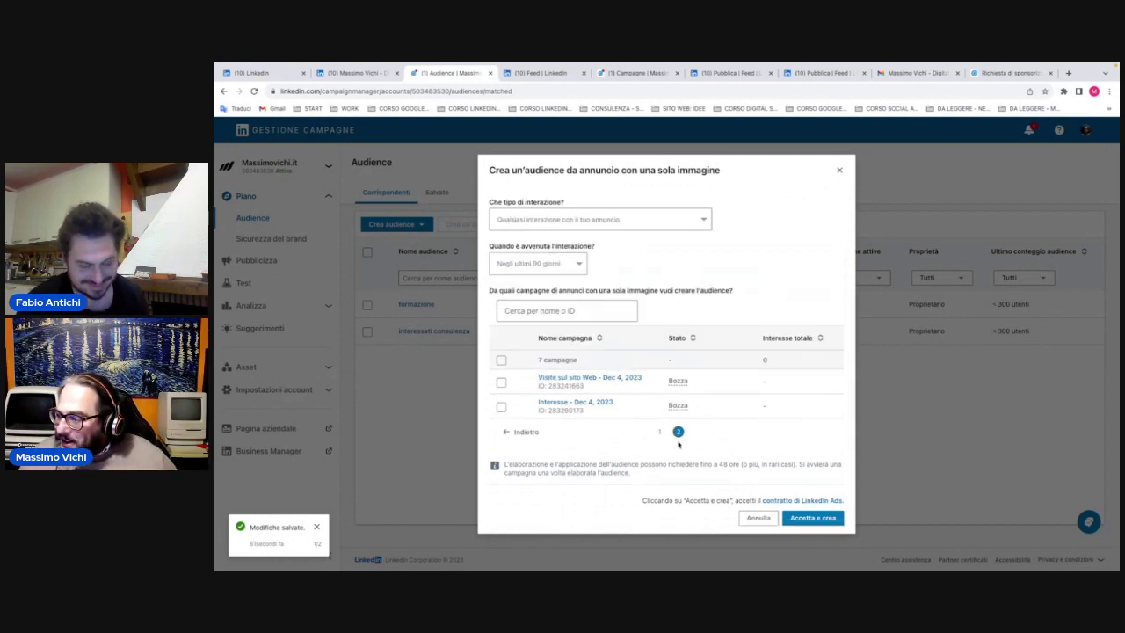
pyautogui.click(659, 431)
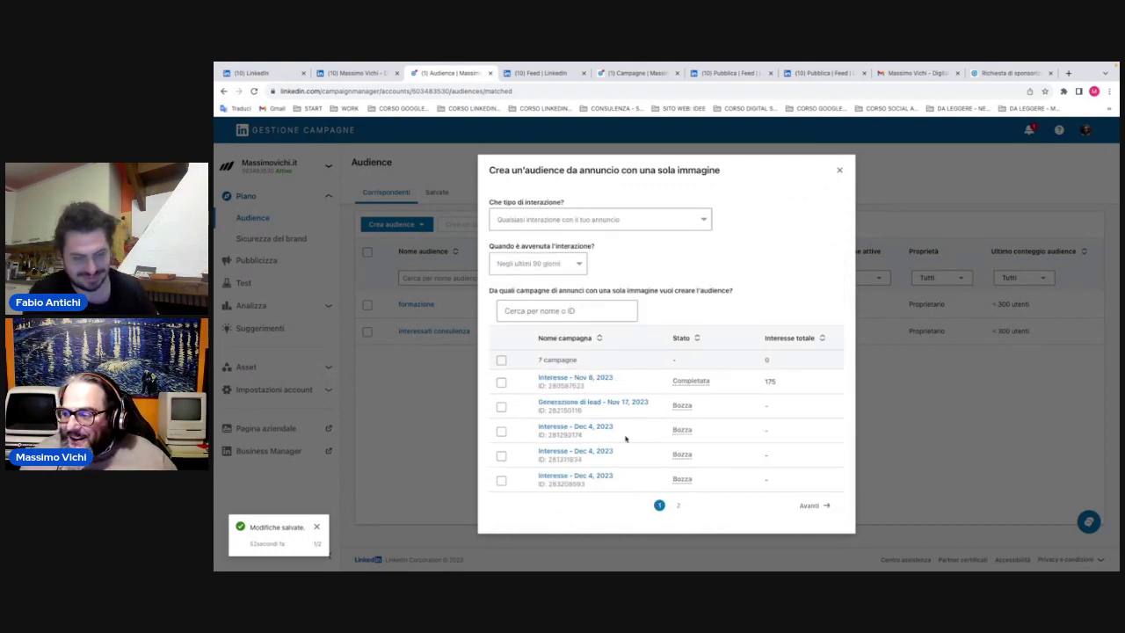
# - Open the Interesse - Nov 8, 2023 campaign, go through its settings to its ads and open the sponsored employee post
pyautogui.click(573, 378)
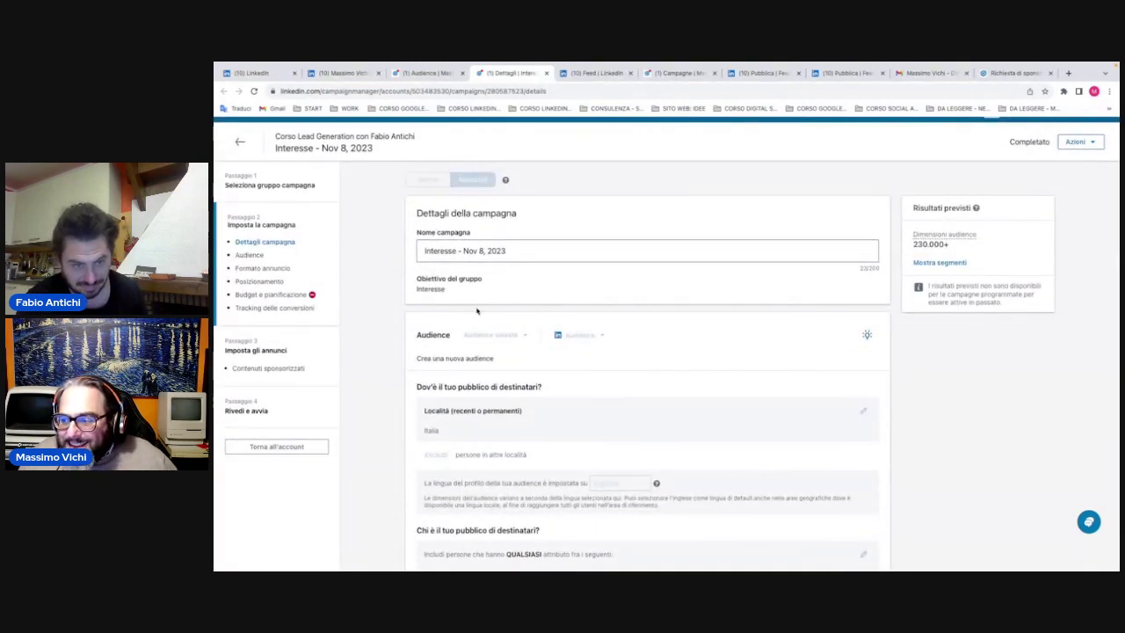
pyautogui.scroll(-15, 477, 312)
pyautogui.scroll(-5, 844, 499)
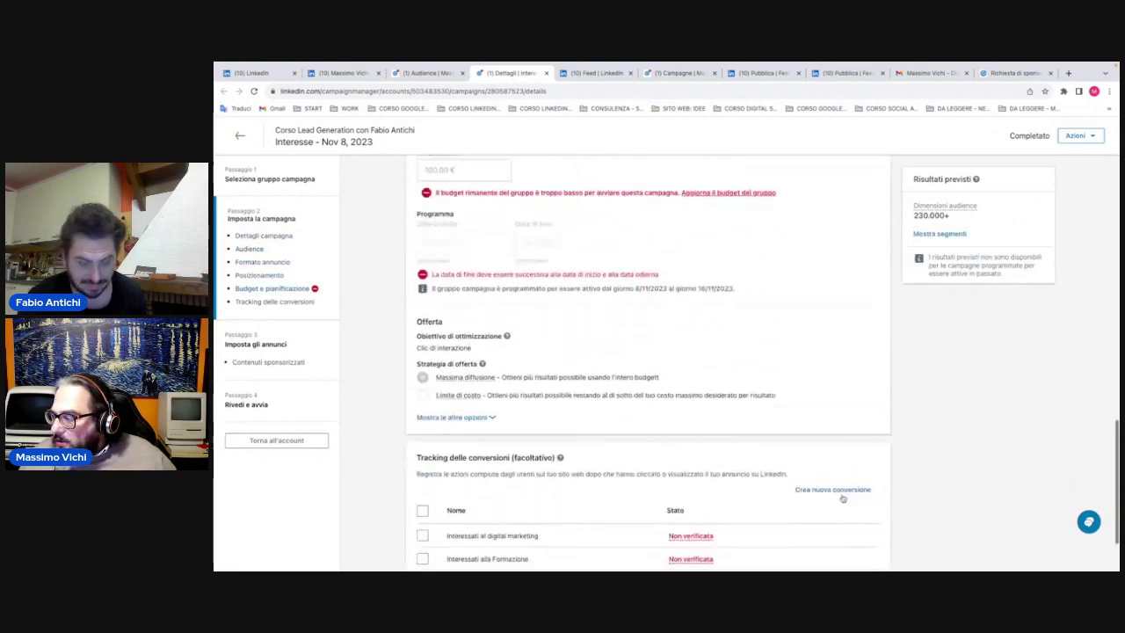
pyautogui.click(872, 528)
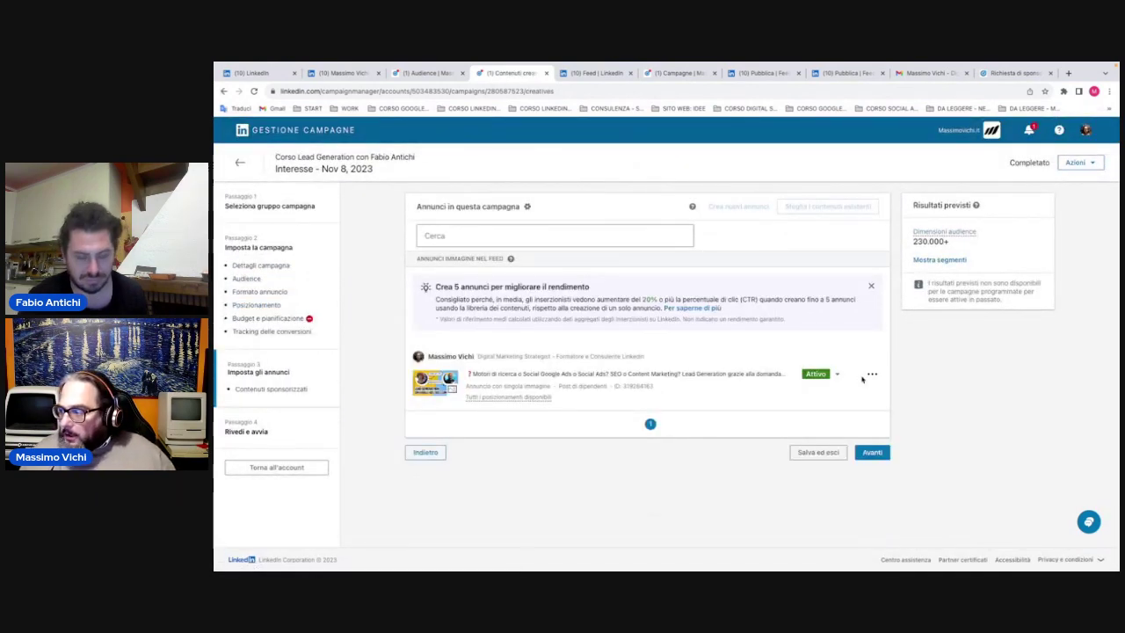
pyautogui.click(871, 374)
pyautogui.click(827, 444)
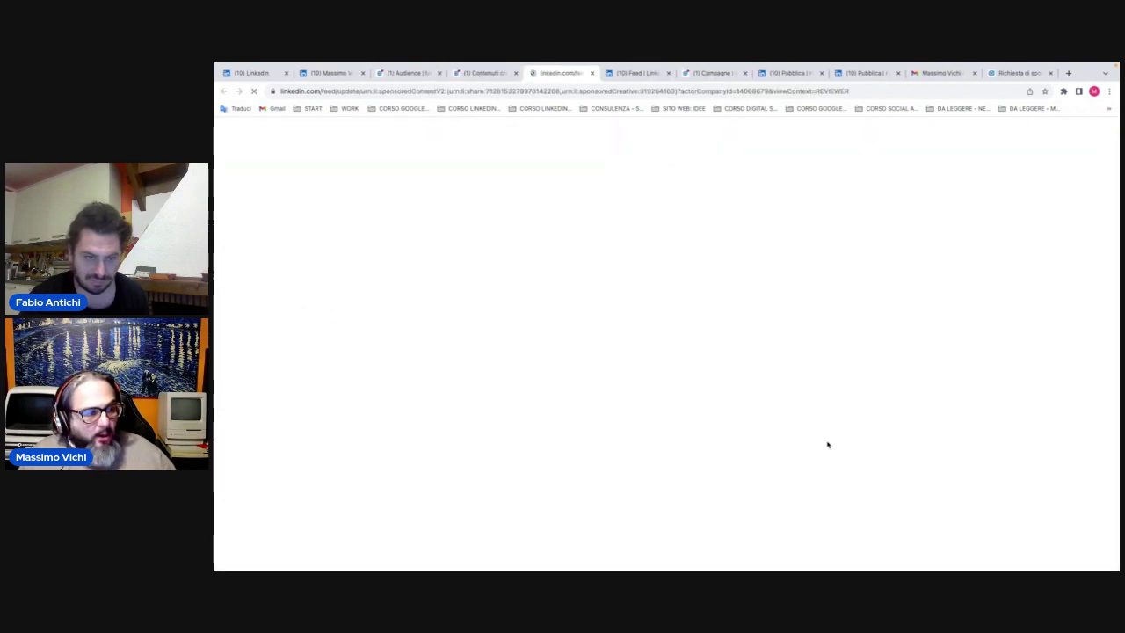